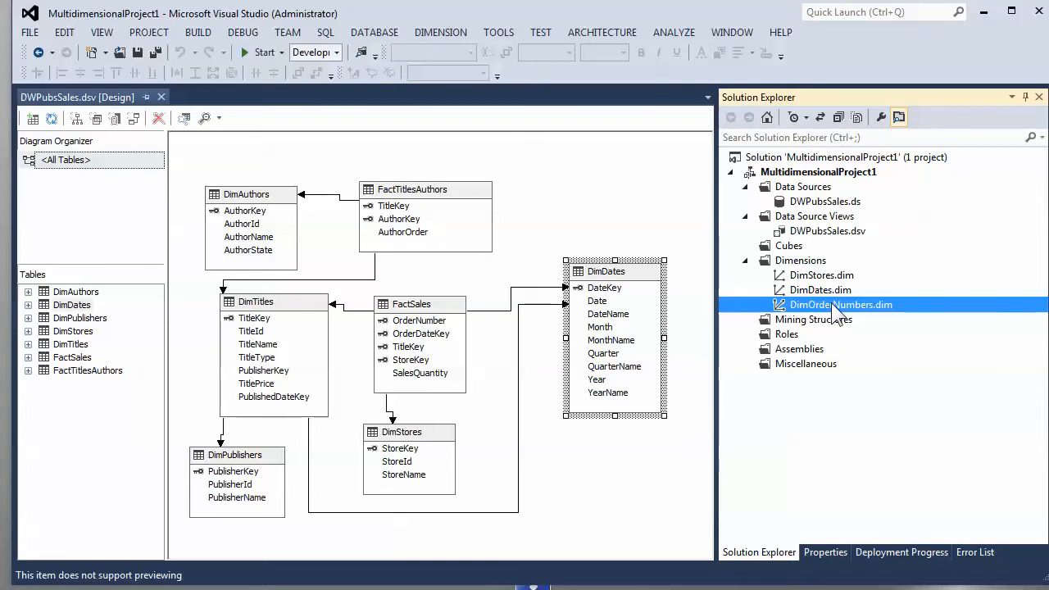
Step: Deploy MultidimensionalProject1 and run a full process of its database, then return to the solution tree
left_click(831, 171)
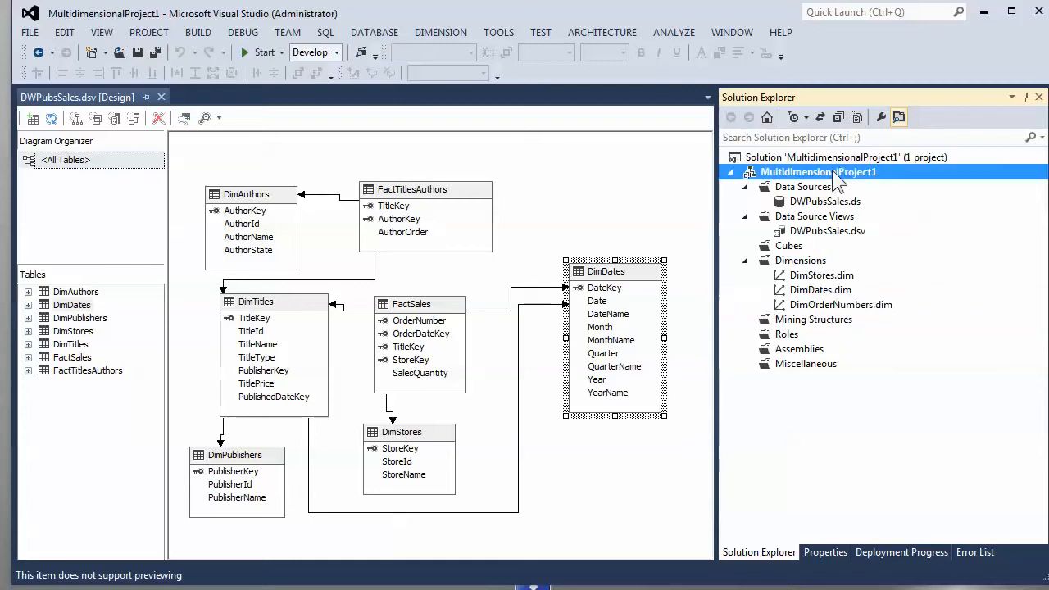
right_click(832, 170)
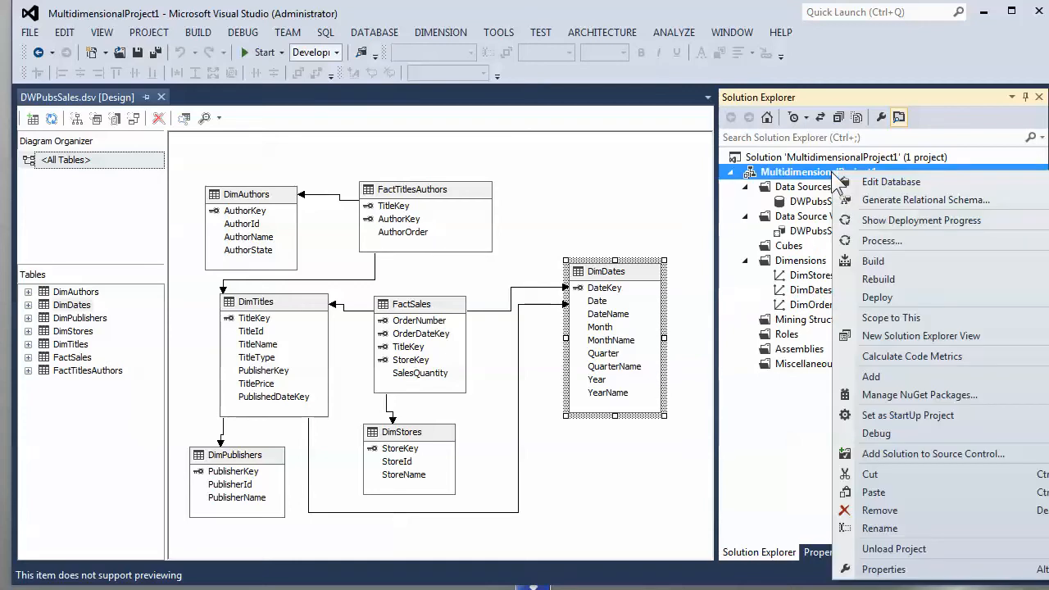
left_click(892, 240)
left_click(619, 326)
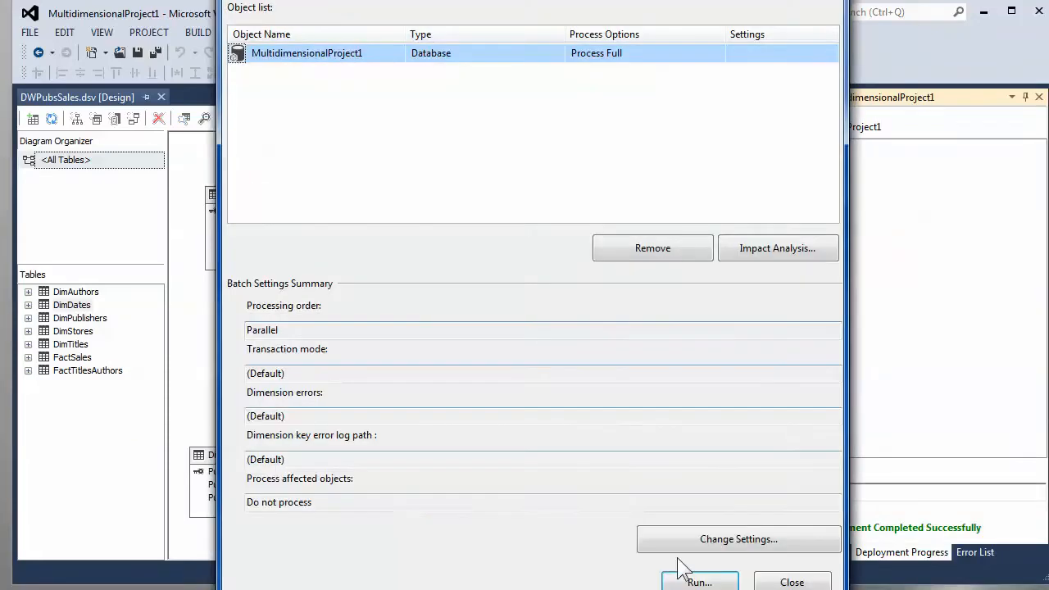
left_click(692, 582)
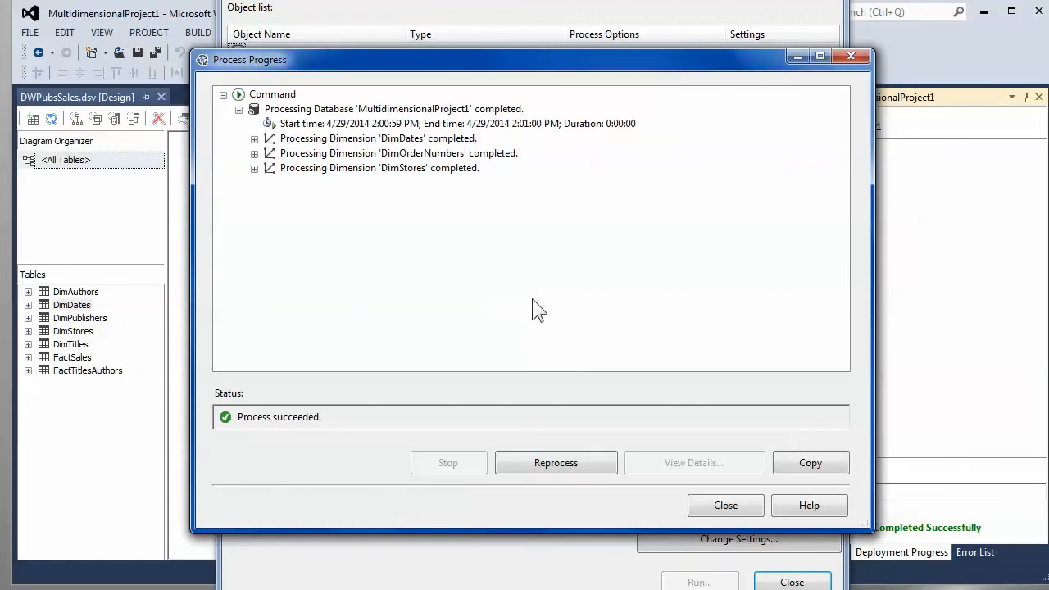
left_click(732, 503)
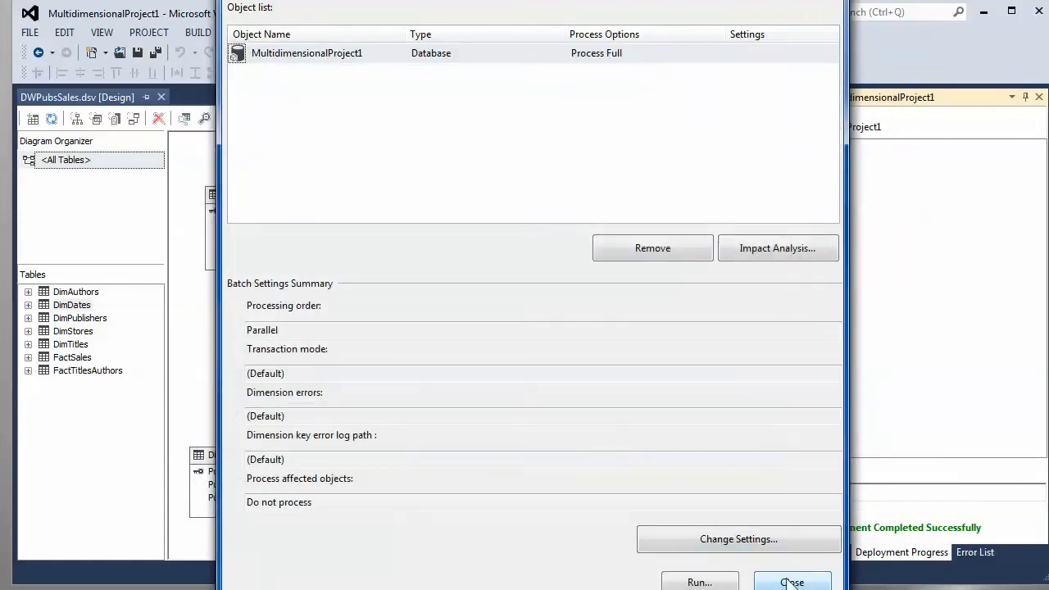
left_click(791, 582)
left_click(759, 552)
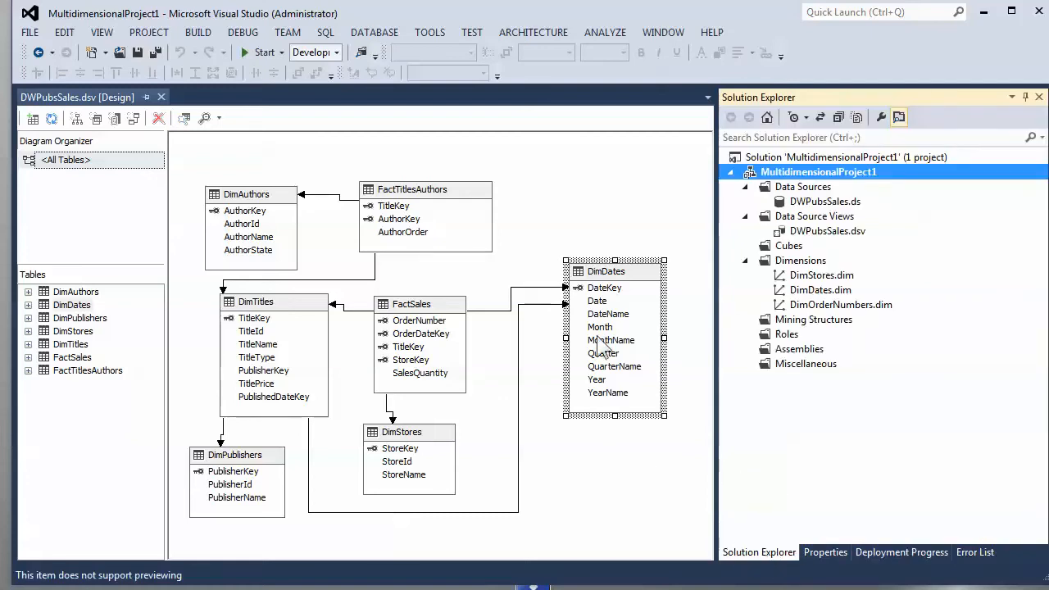
Step: Start a new cube in the project with the Cube Wizard, using existing tables as the creation method
right_click(807, 247)
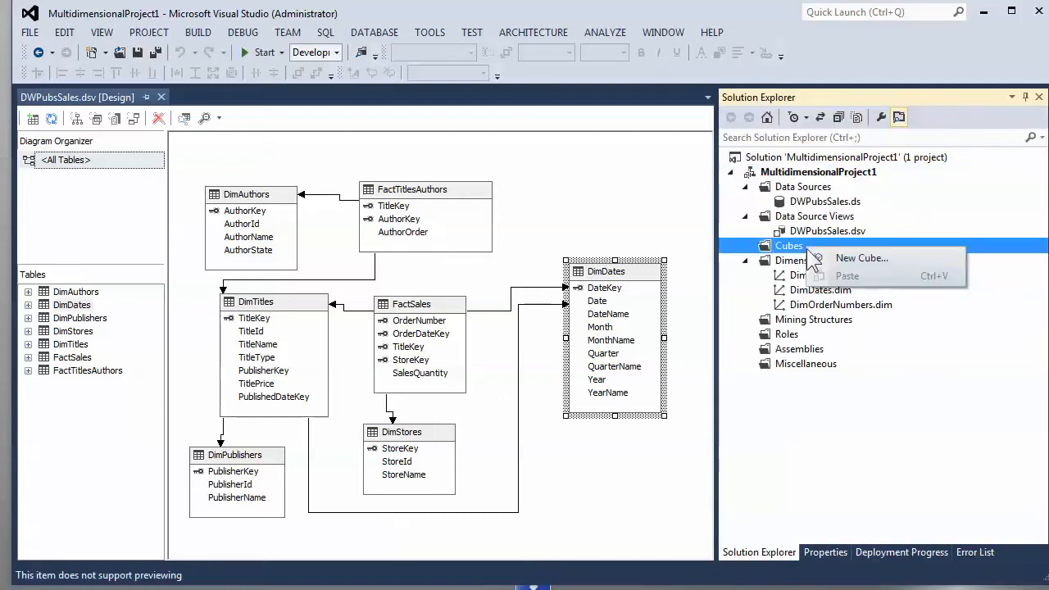
left_click(869, 257)
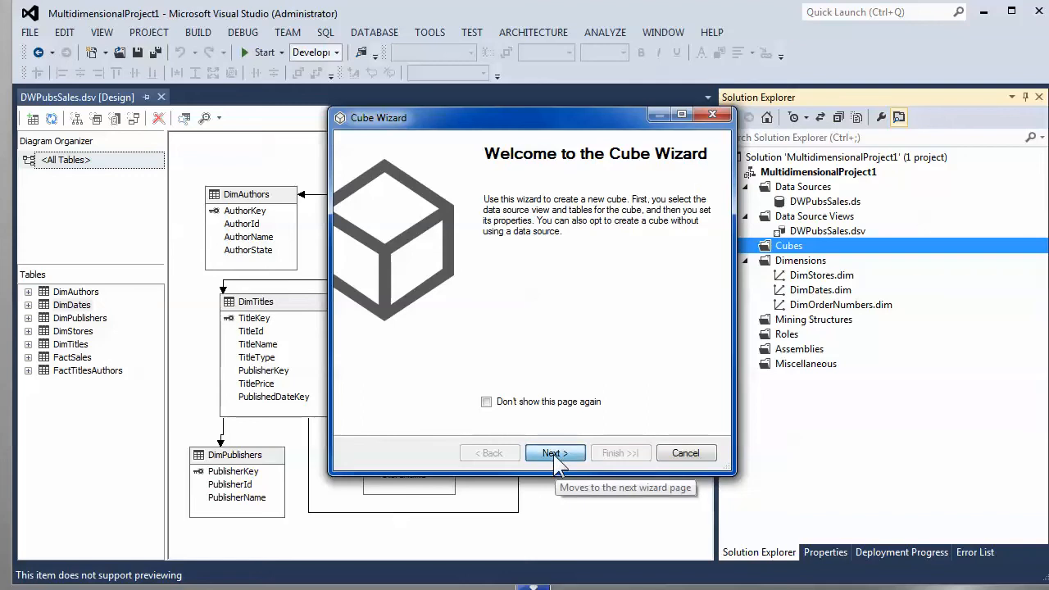
left_click(553, 454)
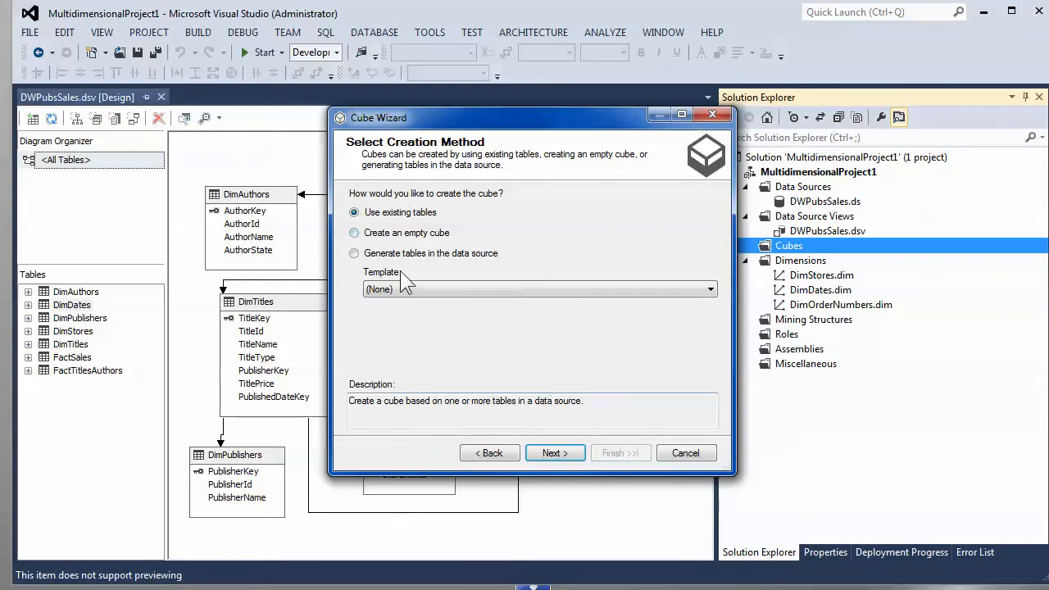
left_click(545, 453)
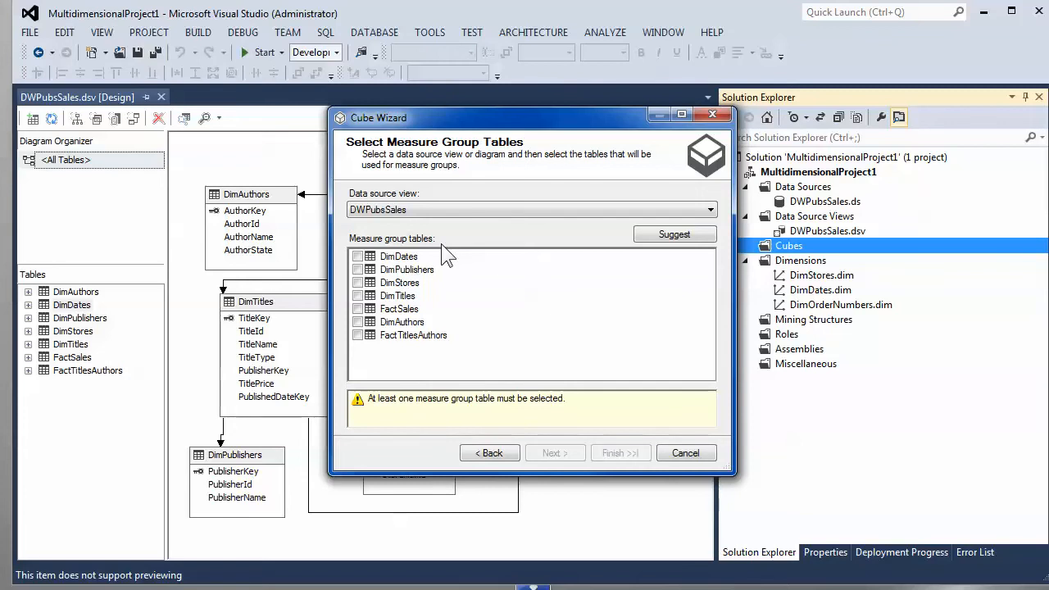
left_click(358, 308)
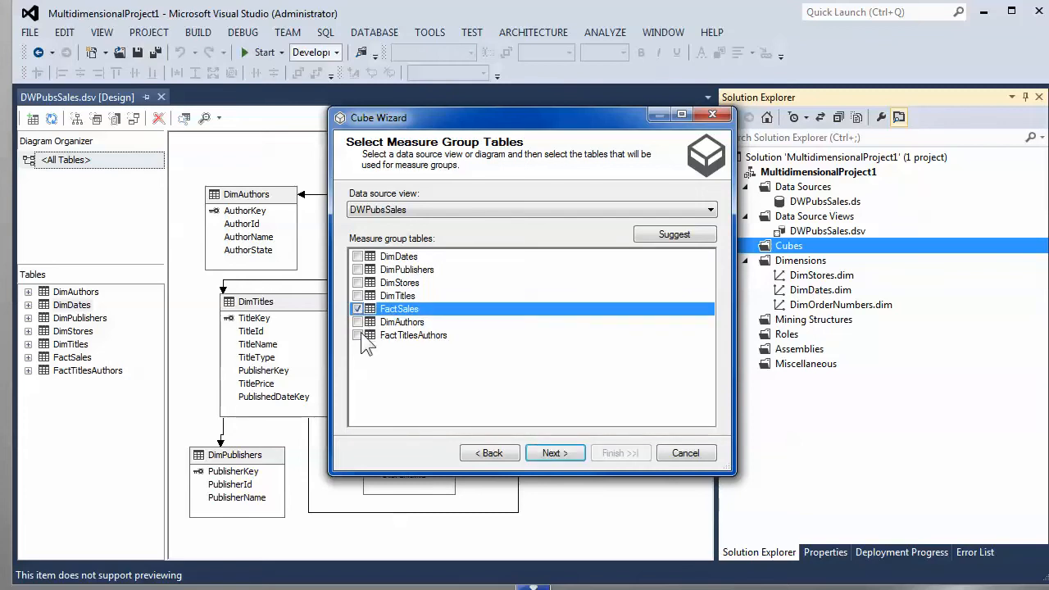
left_click(358, 335)
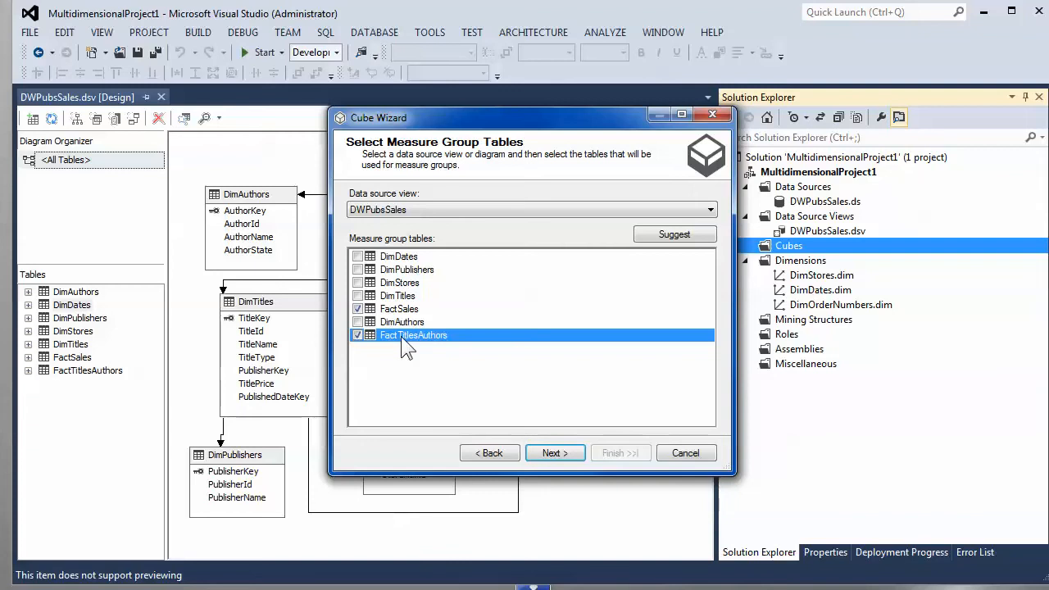
left_click(357, 334)
left_click(357, 309)
Step: Have the wizard suggest measure group tables, exclude FactTitlesAuthors so only FactSales is used, and continue to the measures
left_click(670, 236)
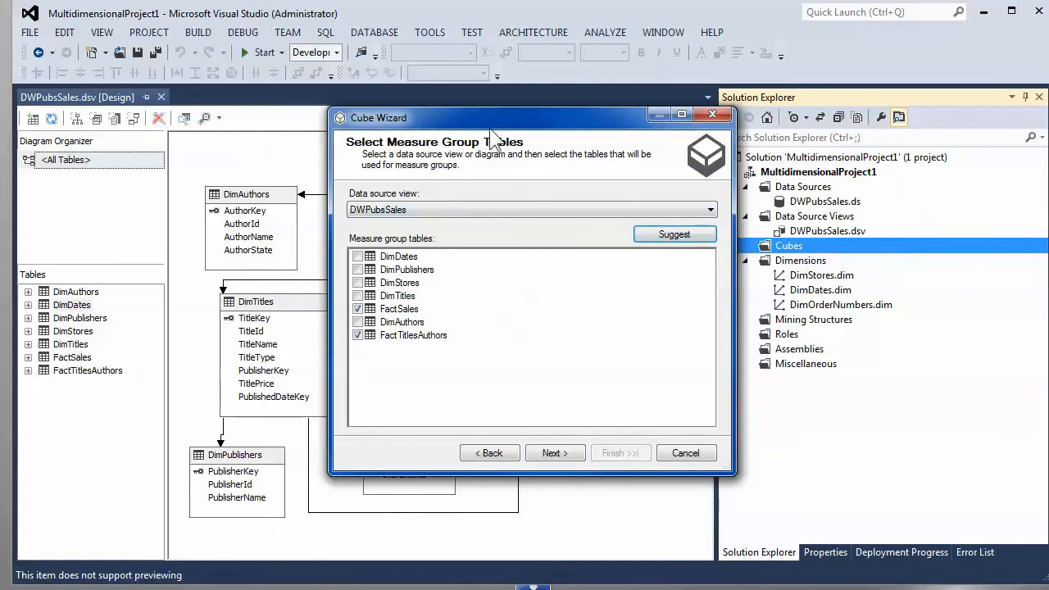
left_click_drag(490, 129, 736, 120)
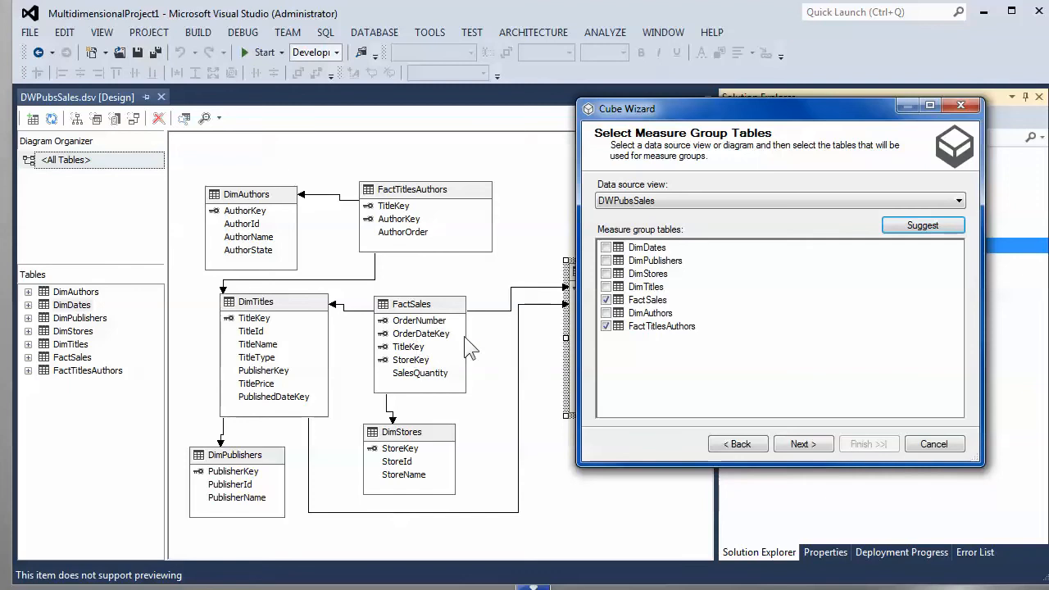
left_click_drag(717, 117, 758, 106)
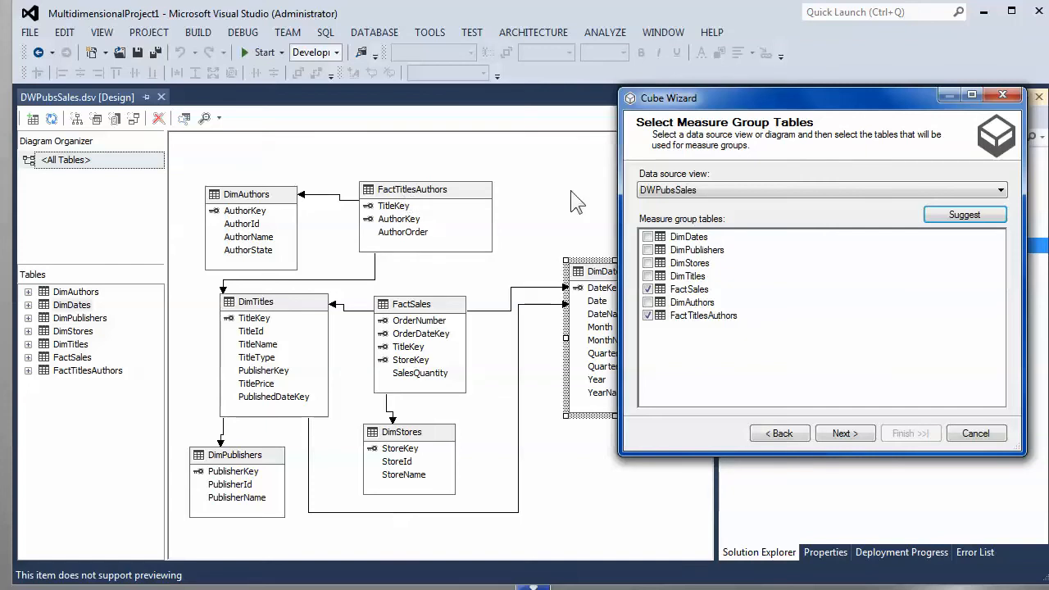
left_click(950, 216)
left_click(648, 315)
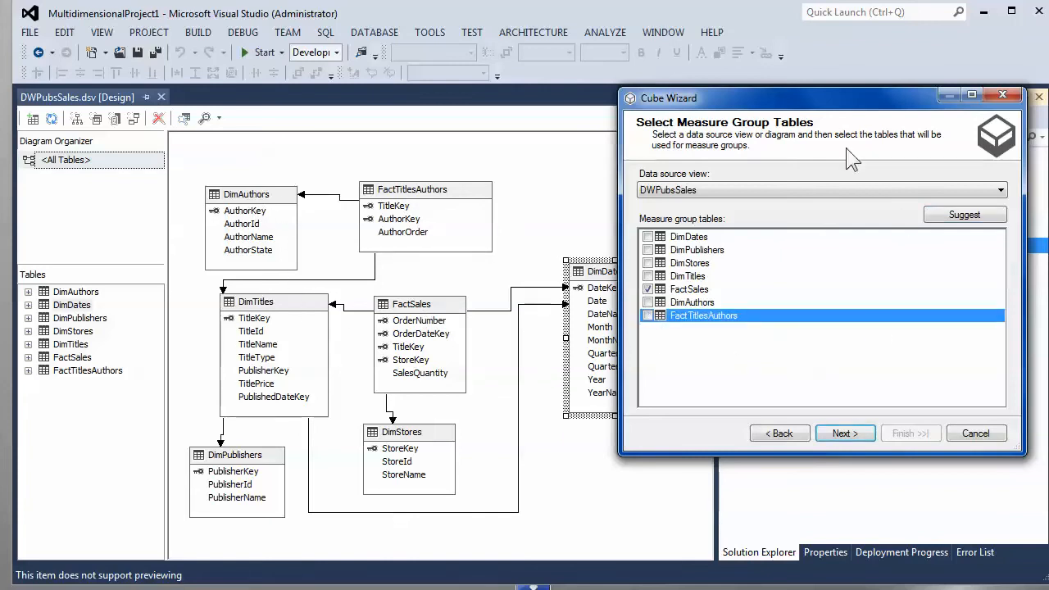
left_click_drag(783, 100, 657, 103)
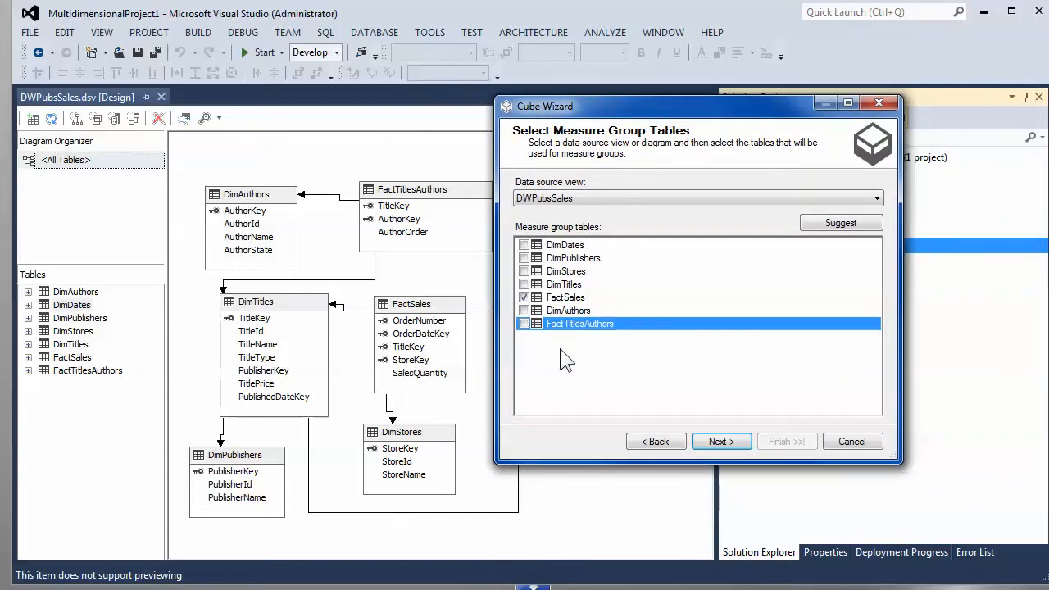
left_click(711, 441)
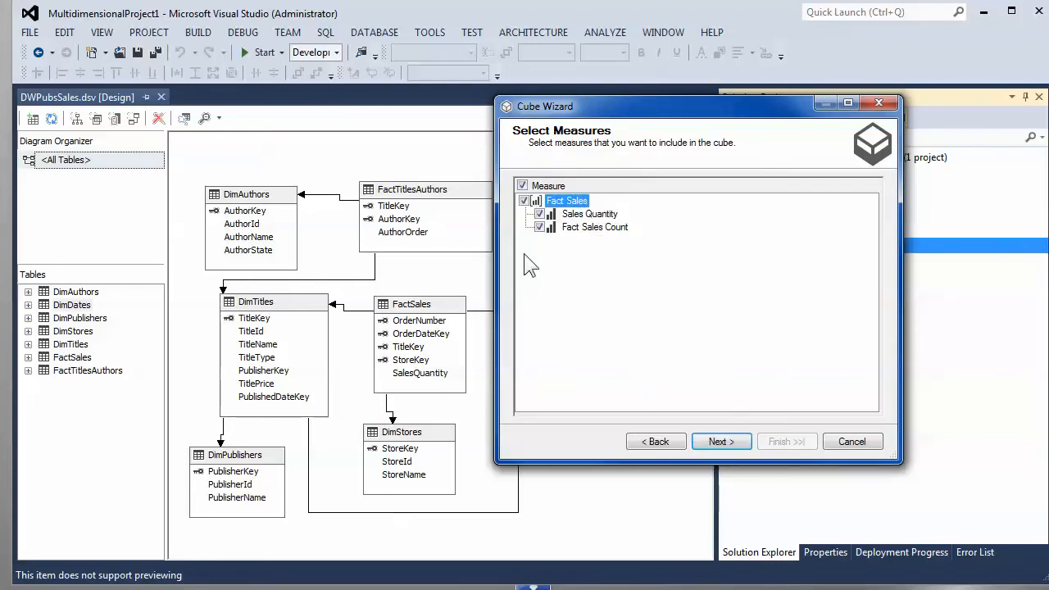
left_click(597, 216)
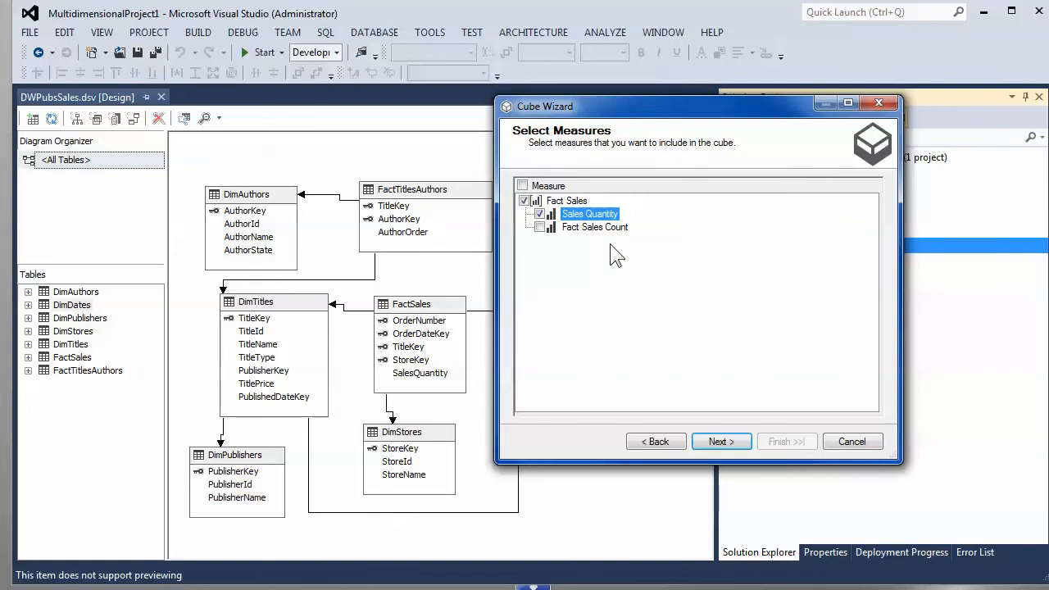
left_click(539, 228)
left_click(545, 230)
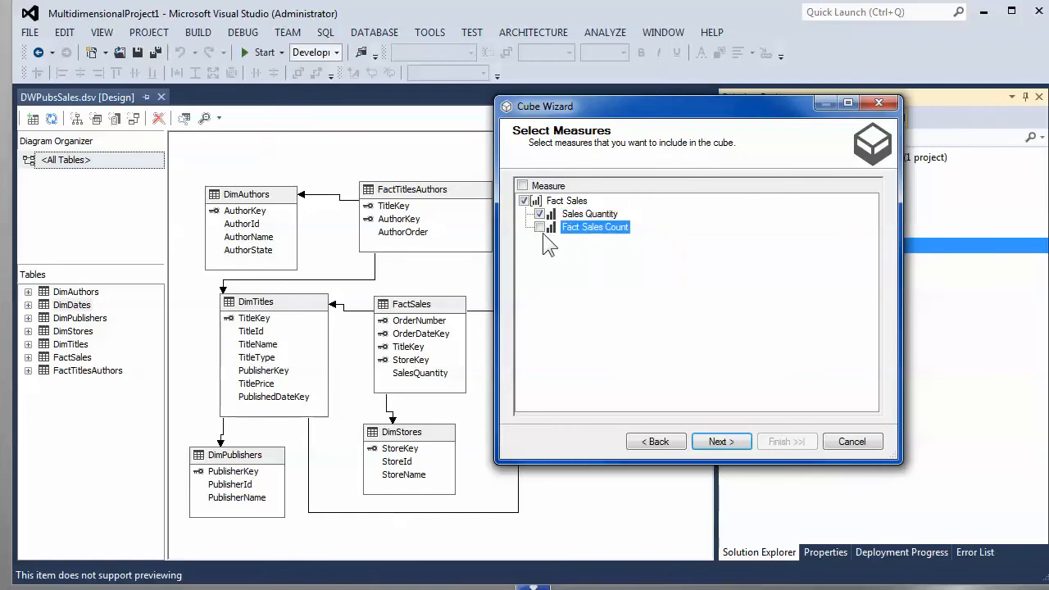
left_click(539, 228)
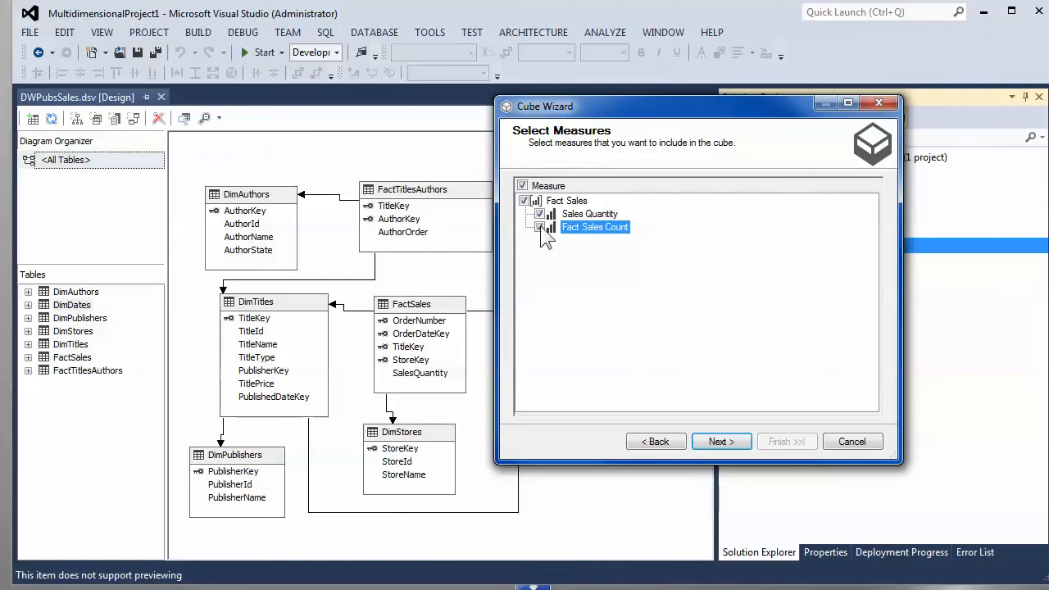
Step: Rename the Fact Sales Count measure as OrderCount
left_click(602, 233)
left_click_drag(604, 227, 547, 234)
key("Delete")
type("Orders")
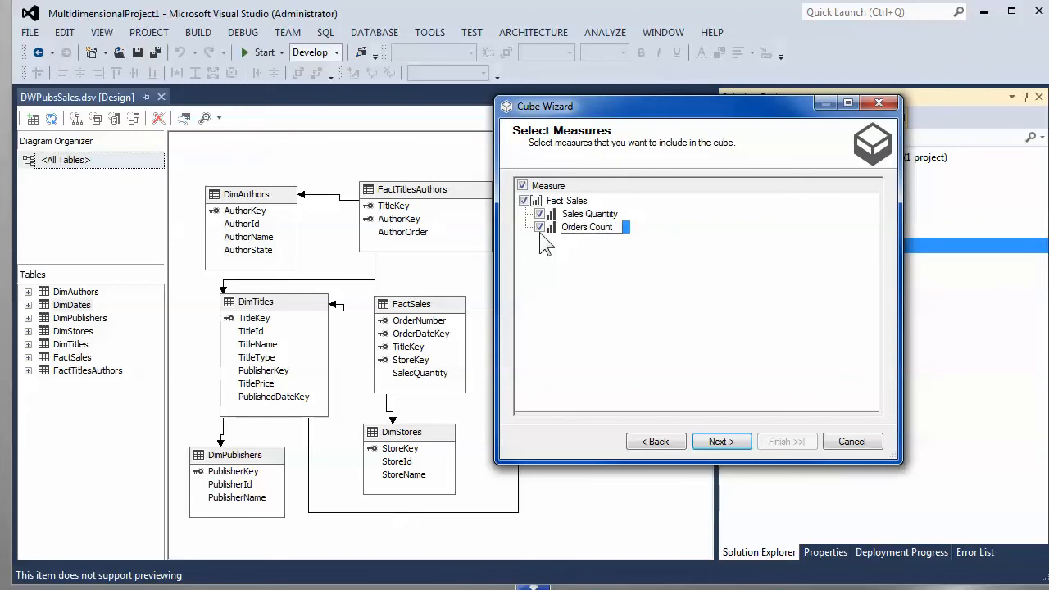
key("BackSpace")
key("Delete")
Step: Rename the Sales Quantity measure as SalesQuantity and continue to the existing dimensions
left_click(584, 215)
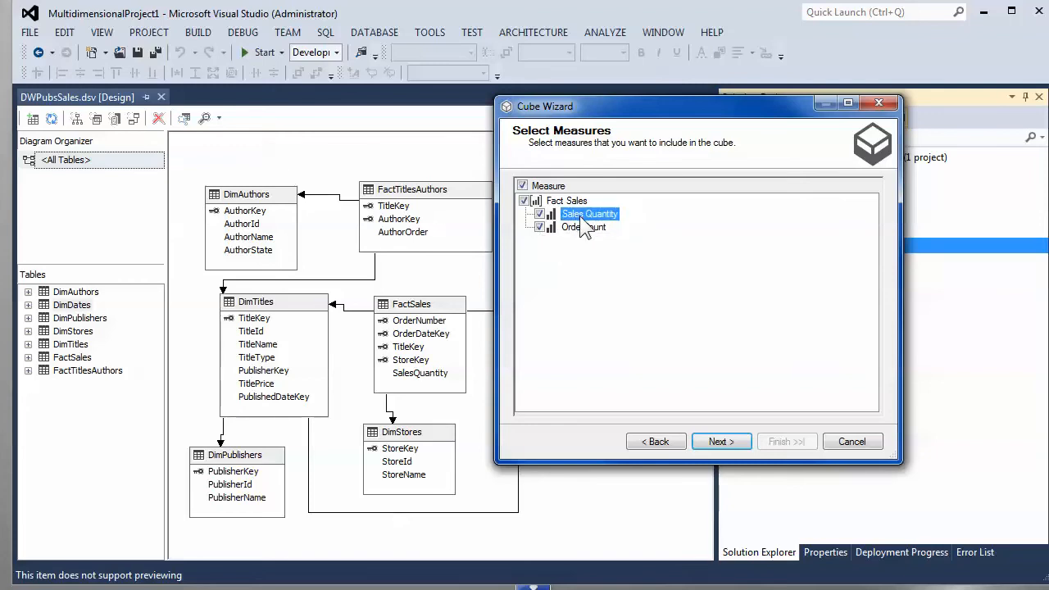
left_click(586, 214)
left_click(585, 214)
key("BackSpace")
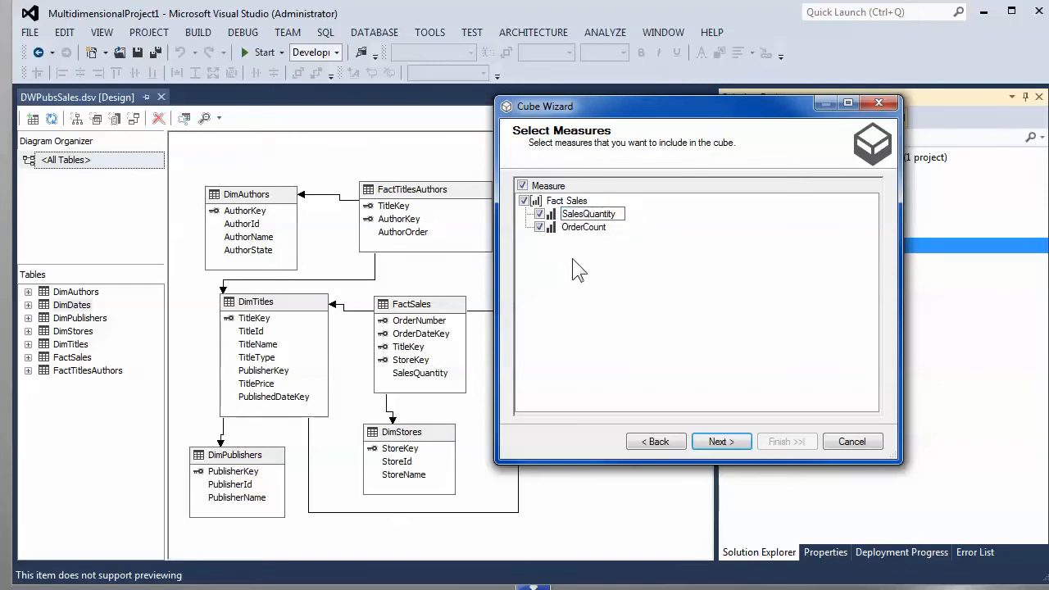
left_click(594, 277)
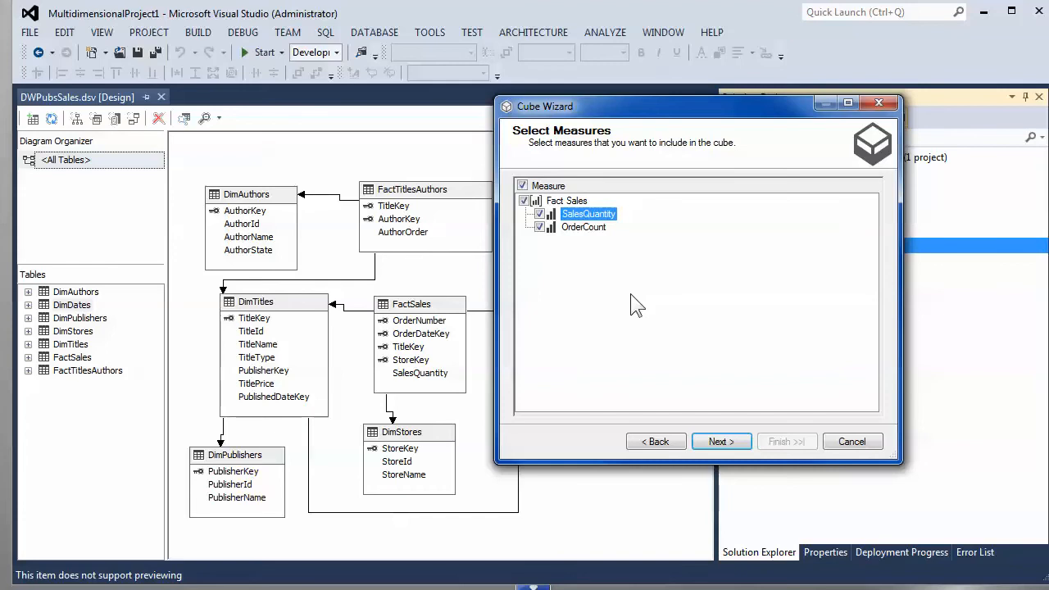
left_click(720, 441)
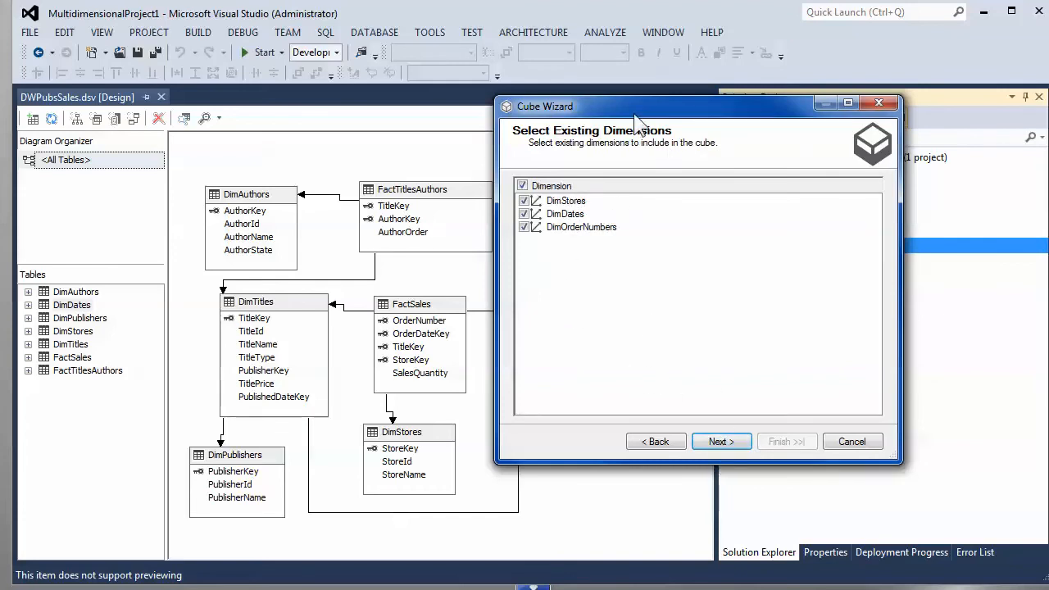
Step: Include the existing DimStores, DimDates and DimOrderNumbers dimensions, plus a new Dim Titles dimension based on DimTitles and DimPublishers
left_click_drag(619, 116, 422, 121)
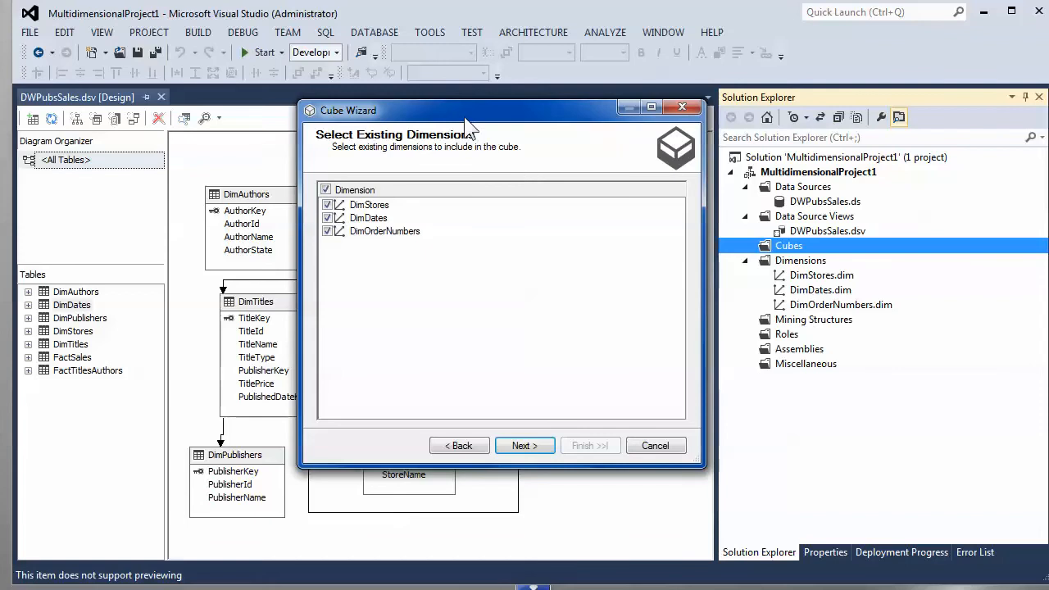
left_click_drag(470, 117, 743, 131)
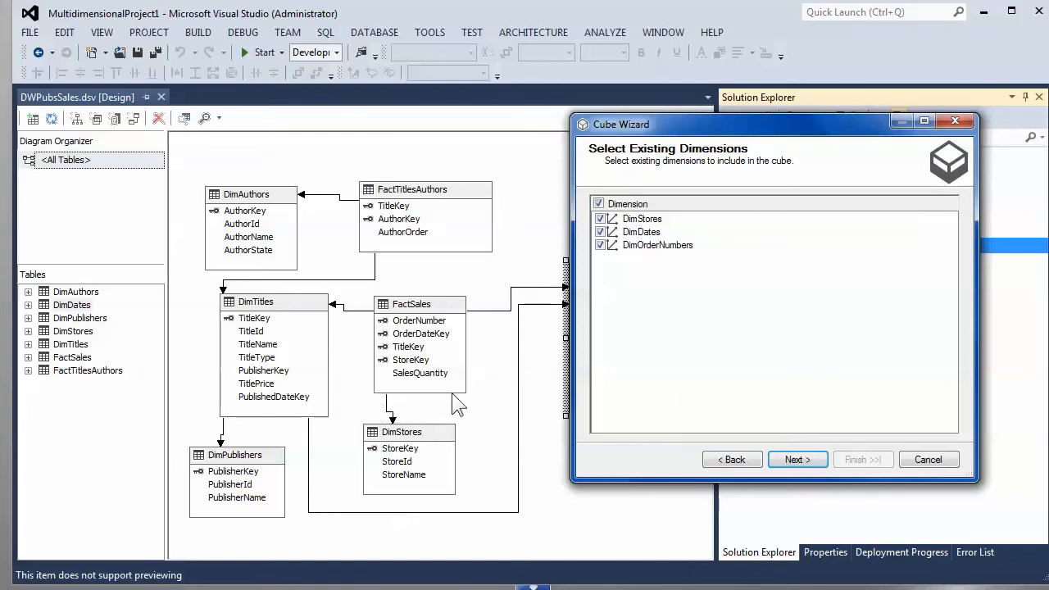
left_click(795, 460)
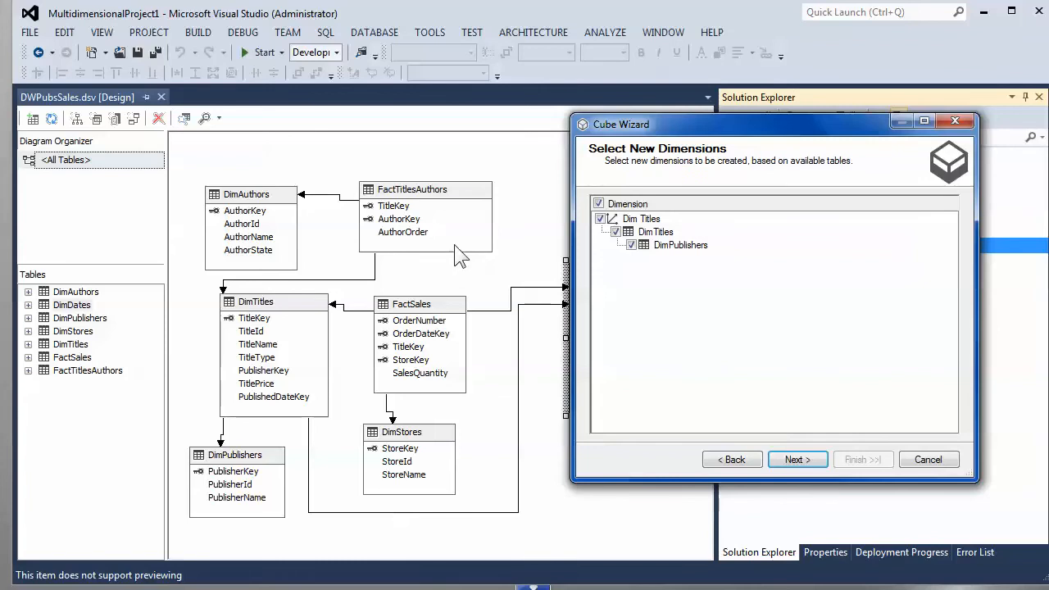
left_click_drag(716, 145, 514, 381)
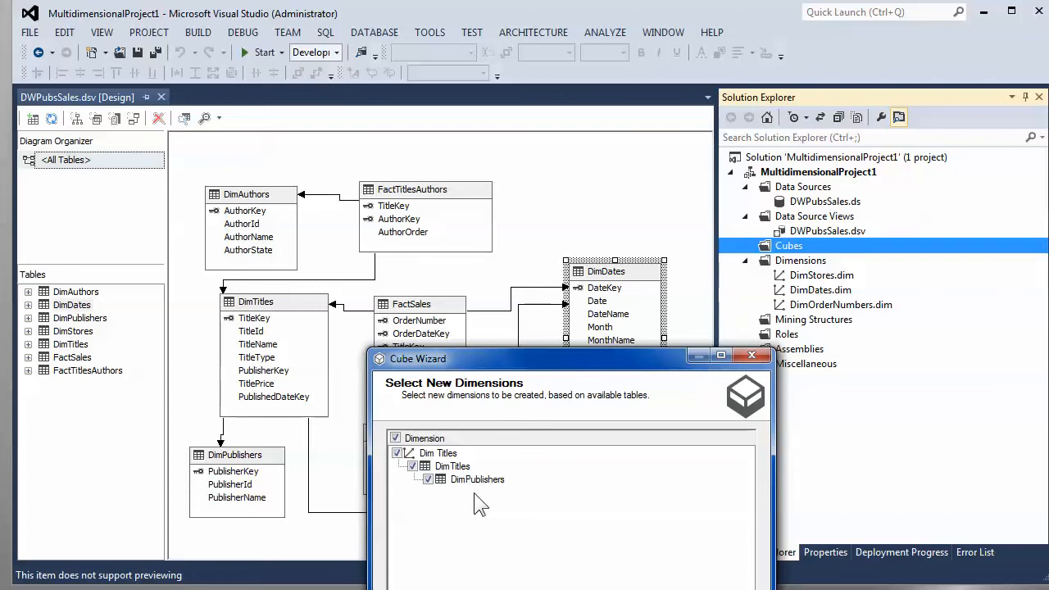
left_click_drag(547, 358, 472, 148)
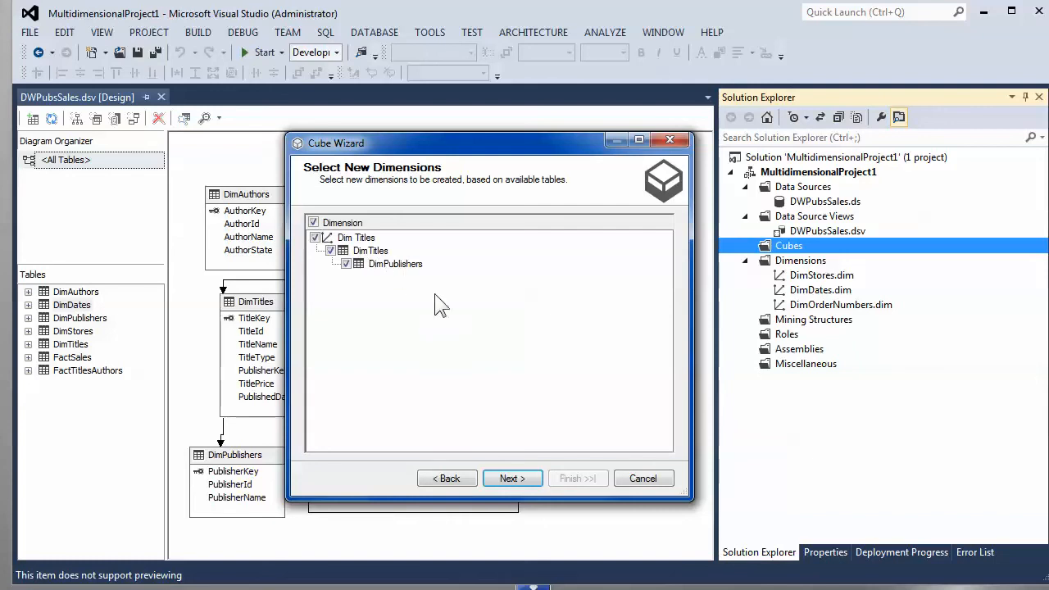
left_click(508, 478)
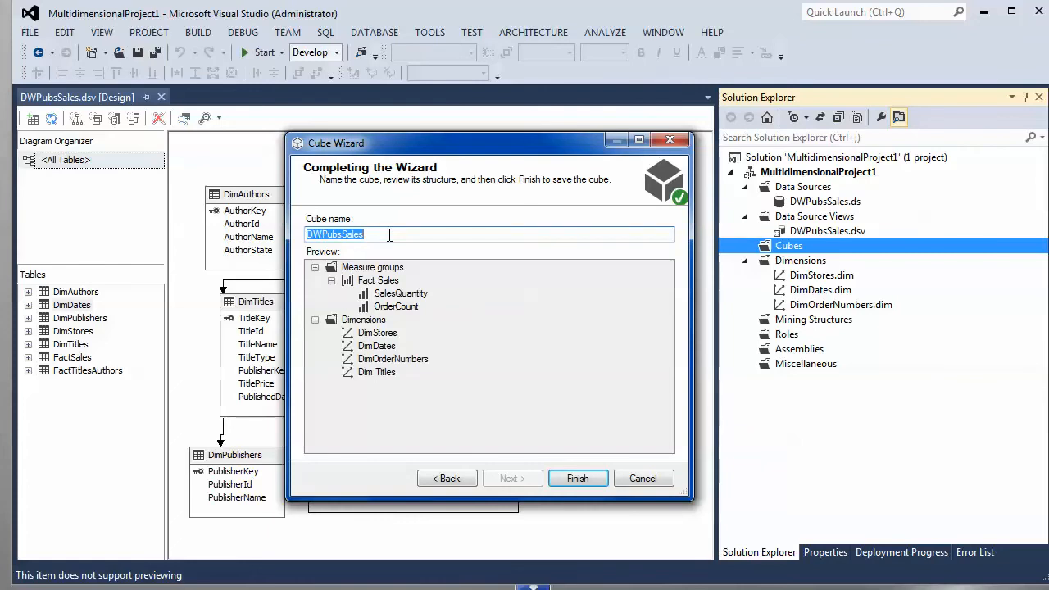
Step: Name the cube CubeDWPubsSales and finish the wizard to create it
left_click(315, 234)
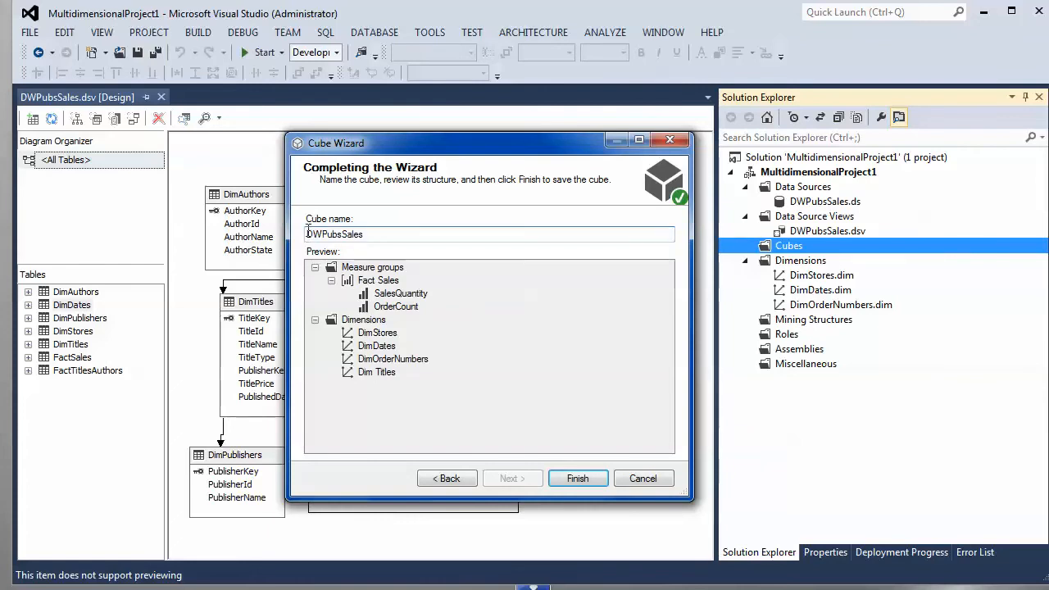
type("Cube")
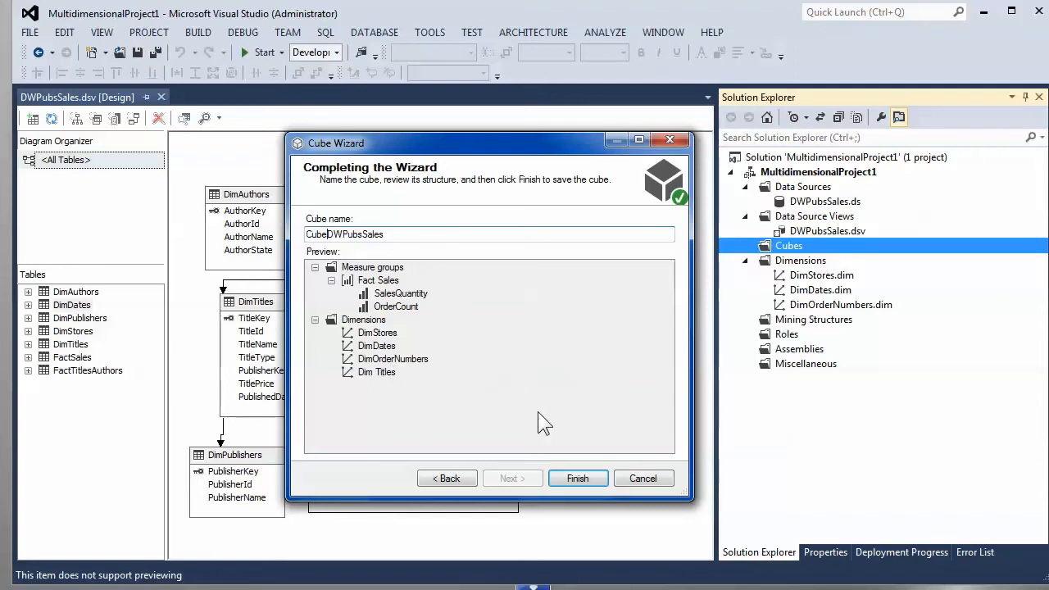
left_click(578, 479)
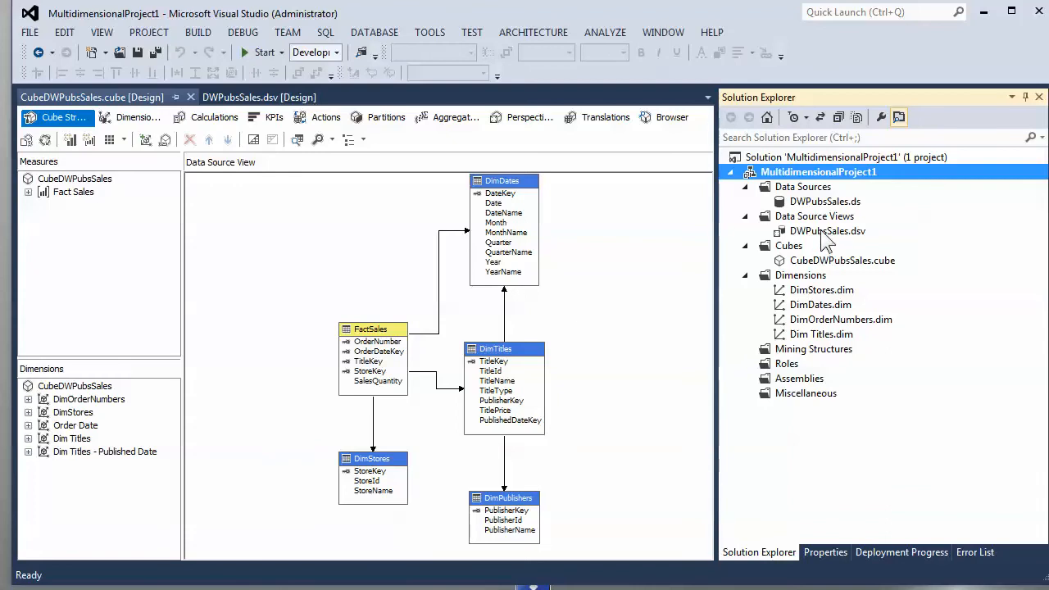
Step: Compare the DWPubsSales data source view with the cube structure and examine how Dim Titles - Published Date links DimTitles to DimDates
double_click(820, 230)
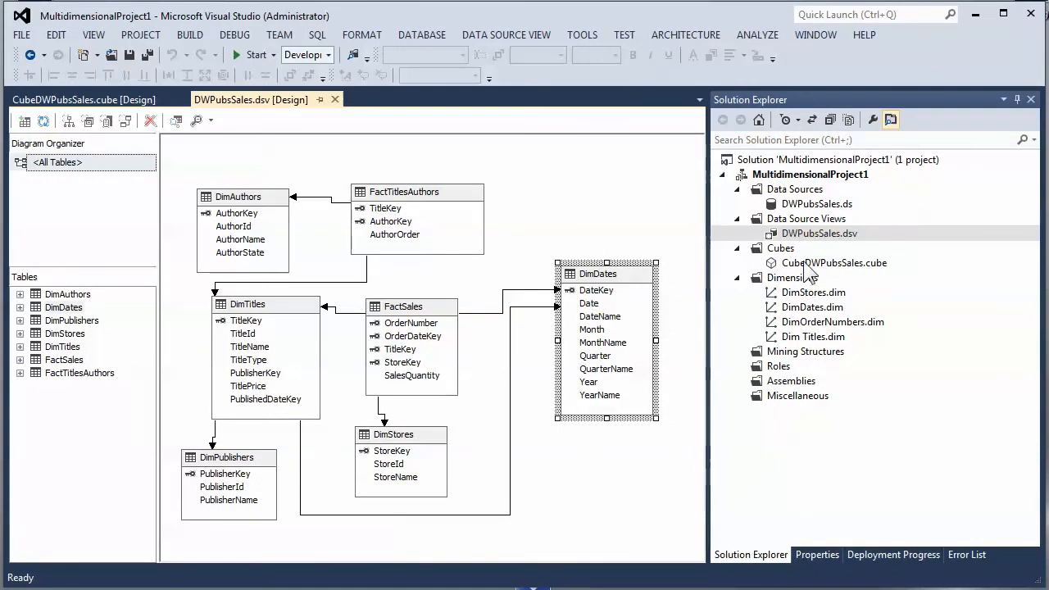
double_click(806, 263)
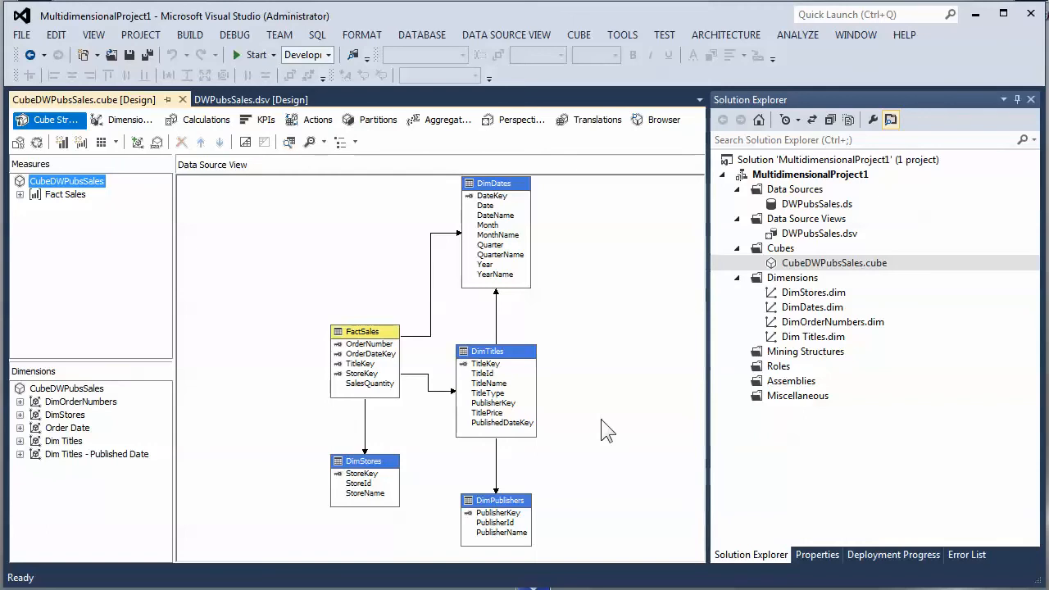
left_click(829, 337)
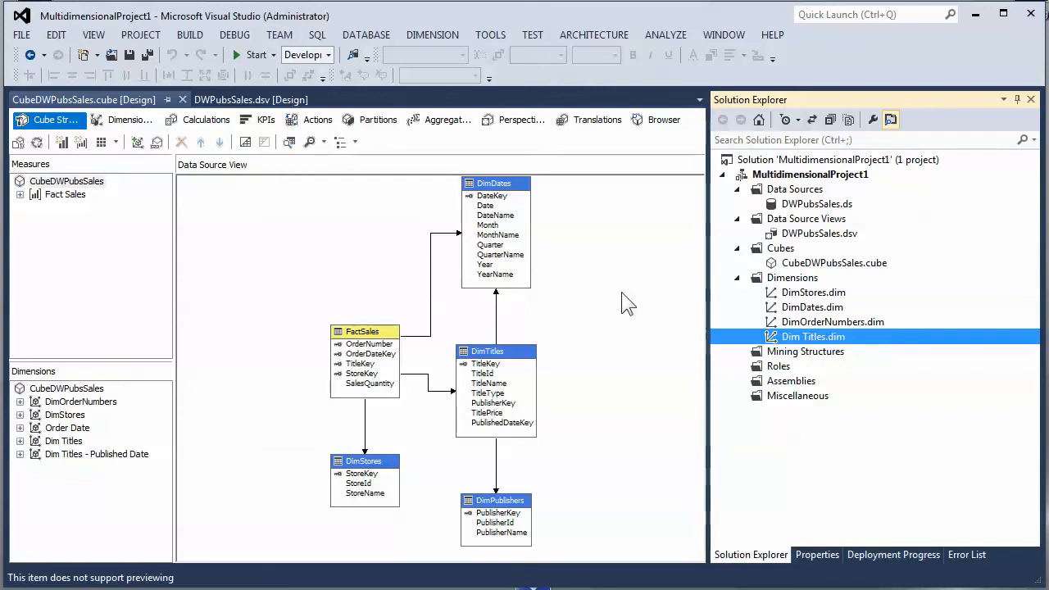
left_click(99, 455)
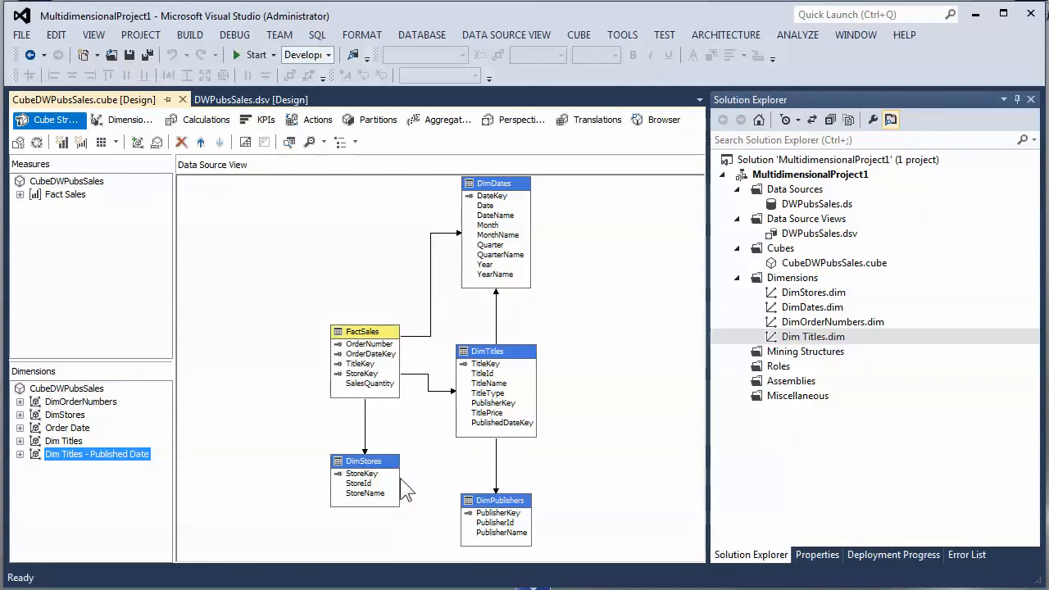
left_click(500, 422)
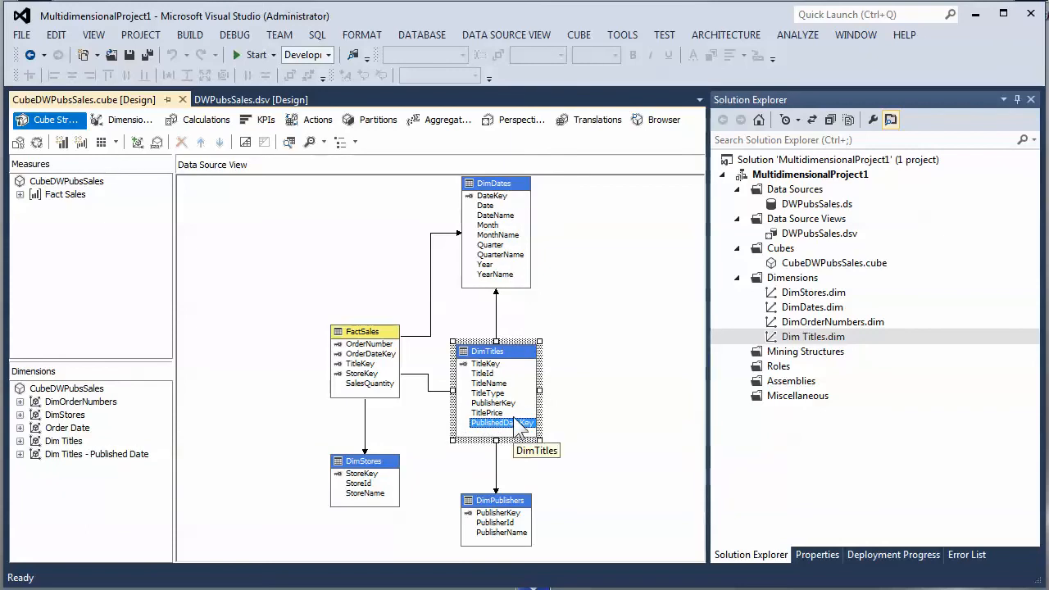
left_click(492, 181)
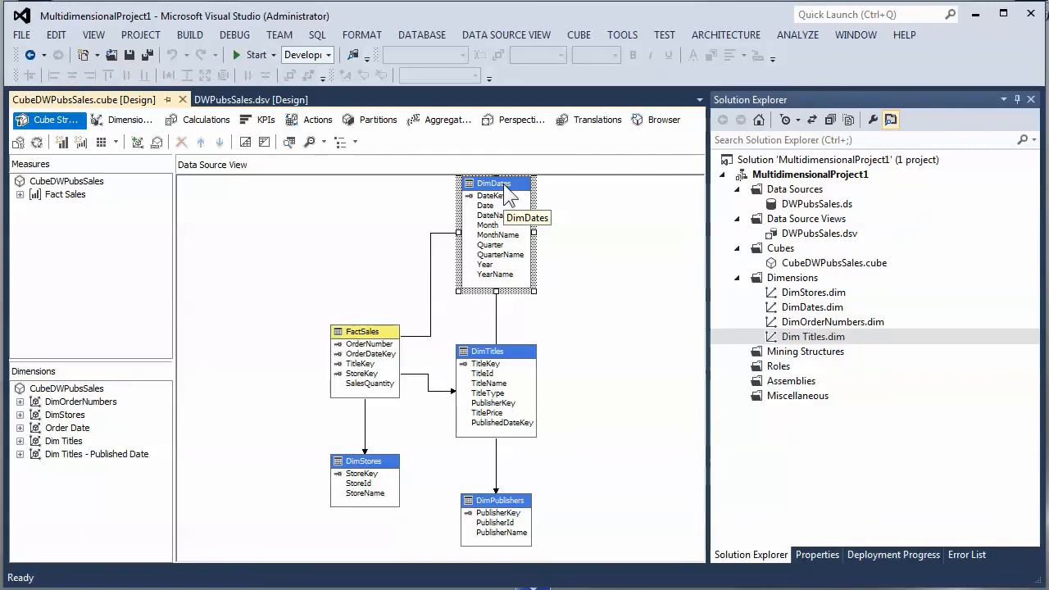
left_click(79, 453)
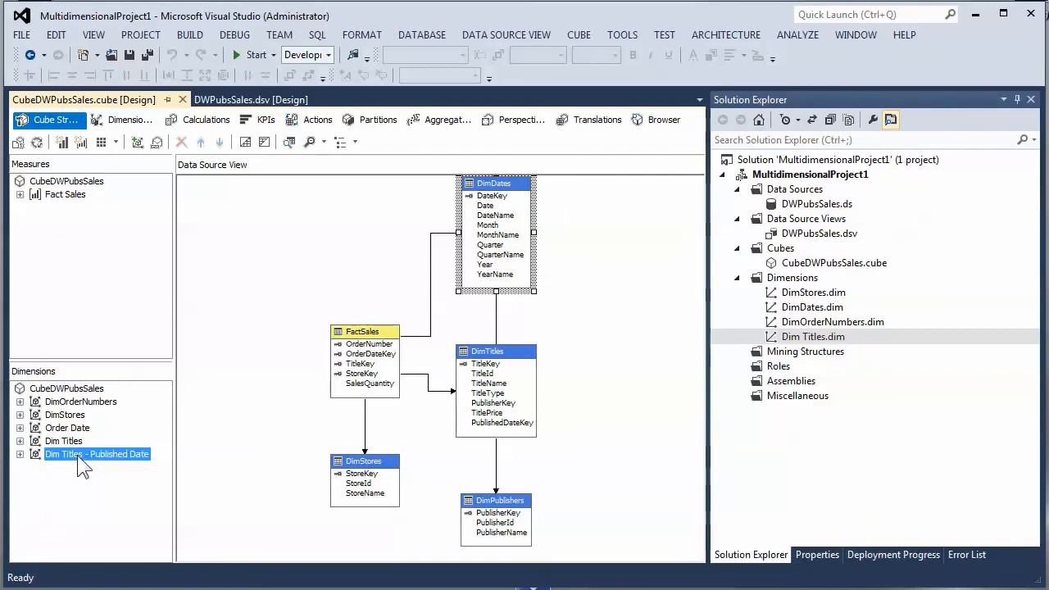
right_click(80, 455)
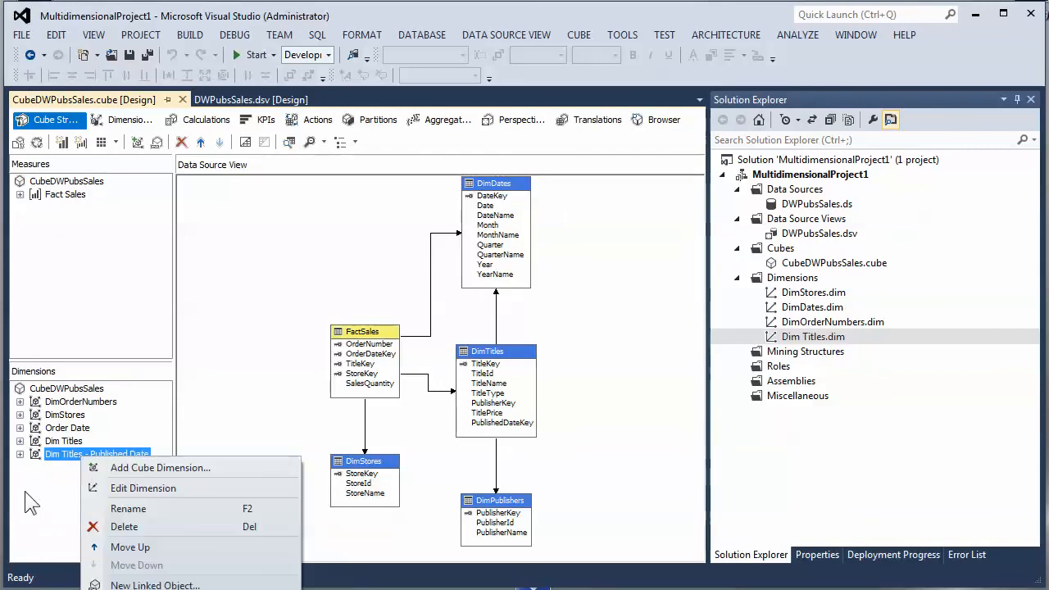
Step: Examine the cube's dimension usage and the relationship definition between Dim Titles - Published Date and Fact Sales without changing it
left_click(125, 120)
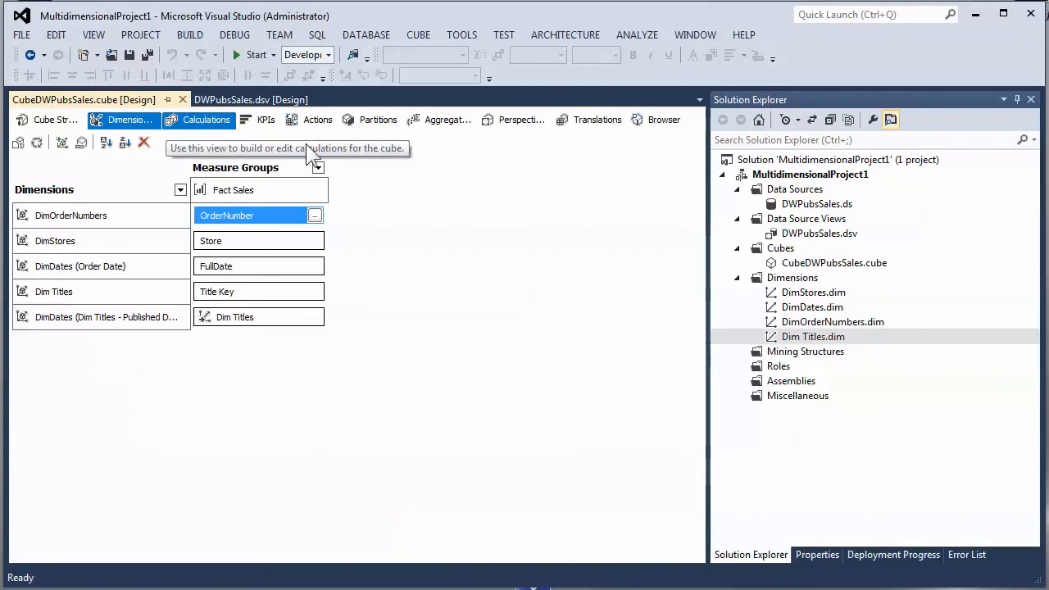
left_click_drag(702, 174, 938, 177)
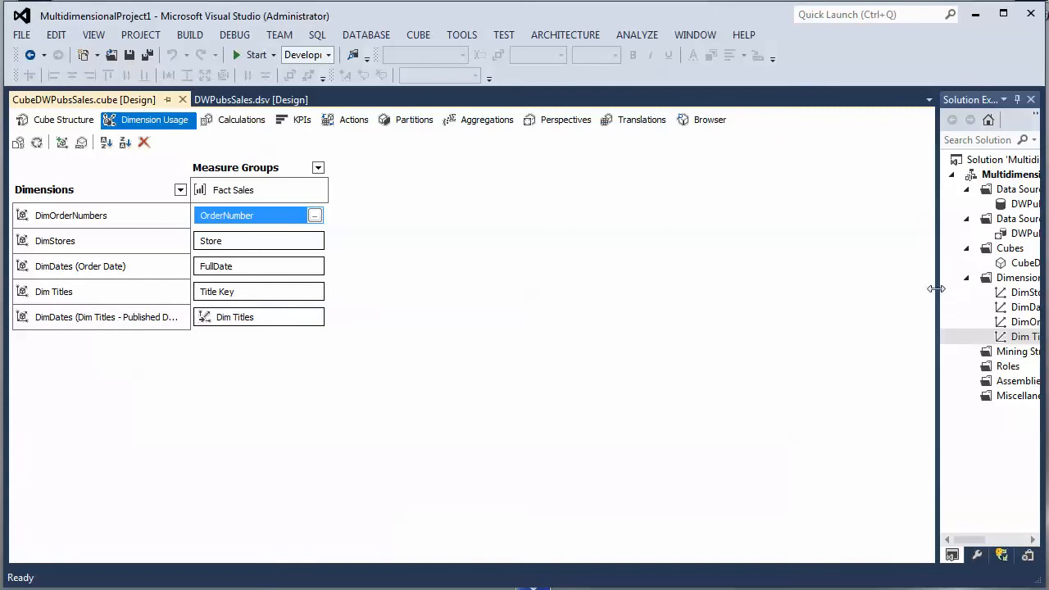
left_click_drag(937, 287, 700, 223)
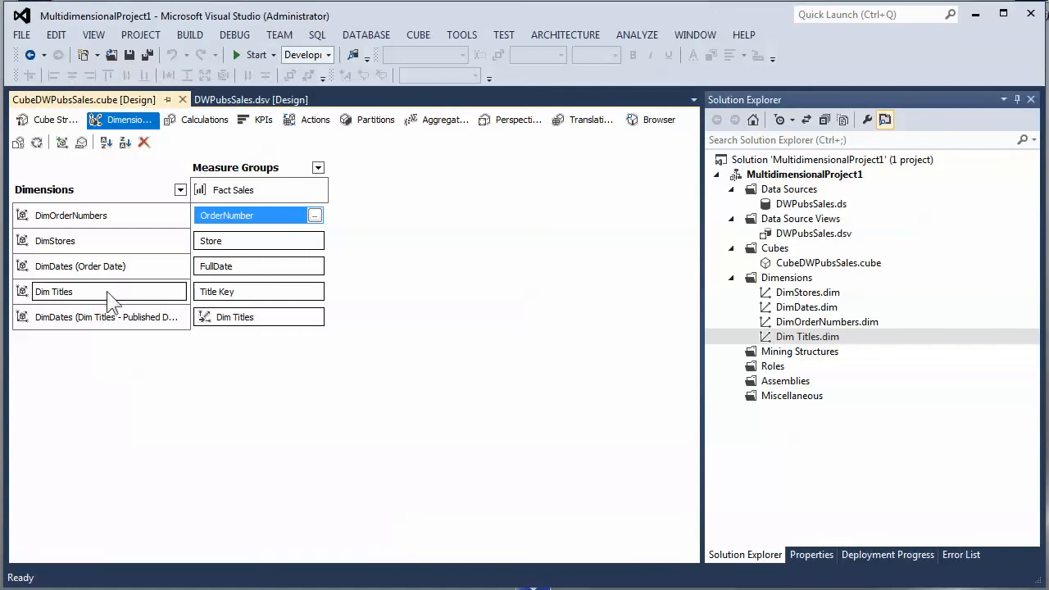
left_click(66, 120)
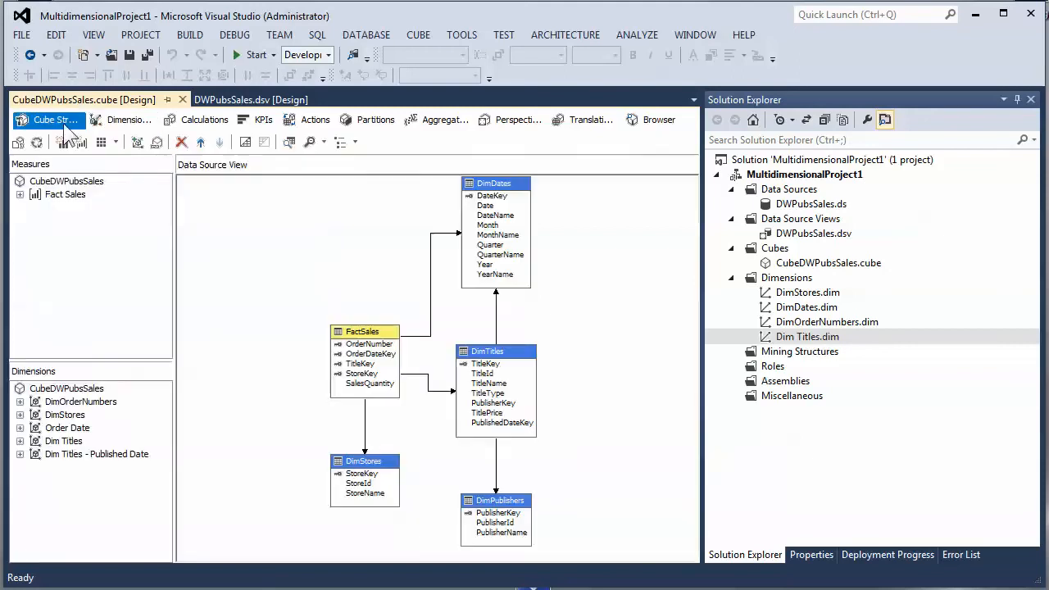
left_click(376, 355)
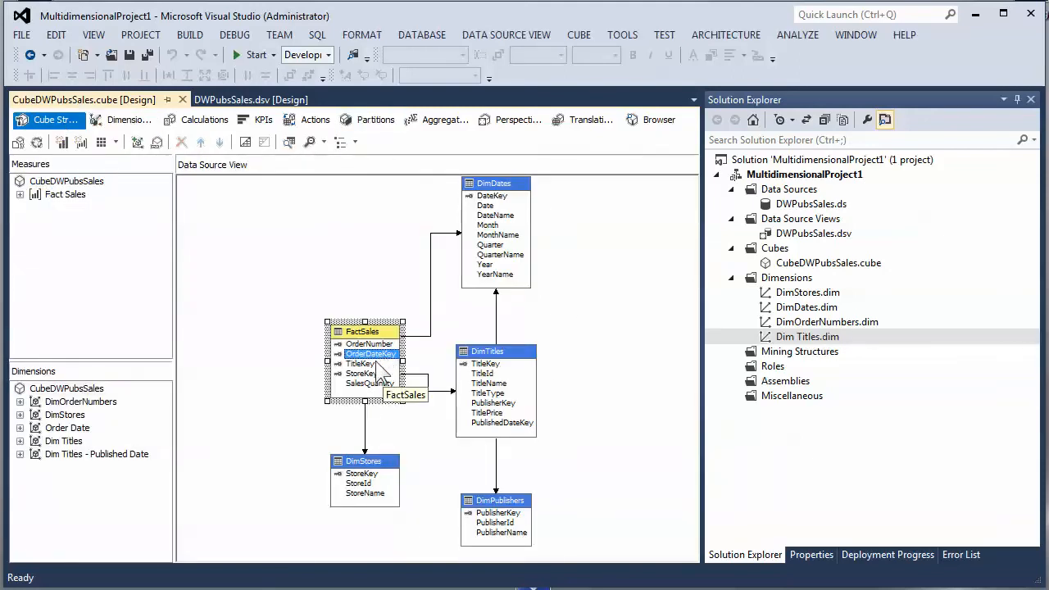
left_click(122, 120)
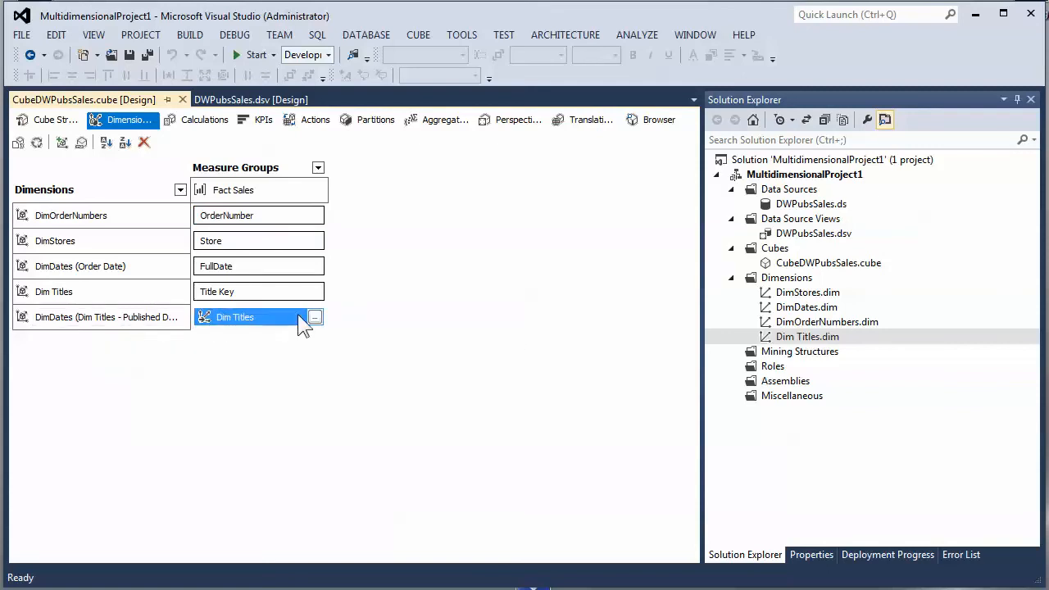
left_click(315, 318)
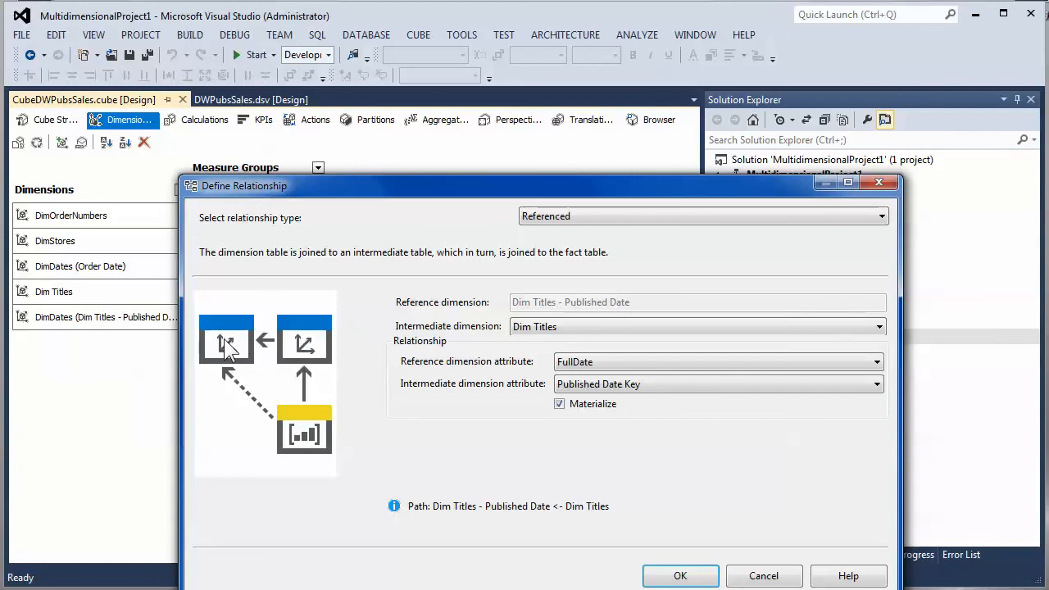
left_click(763, 575)
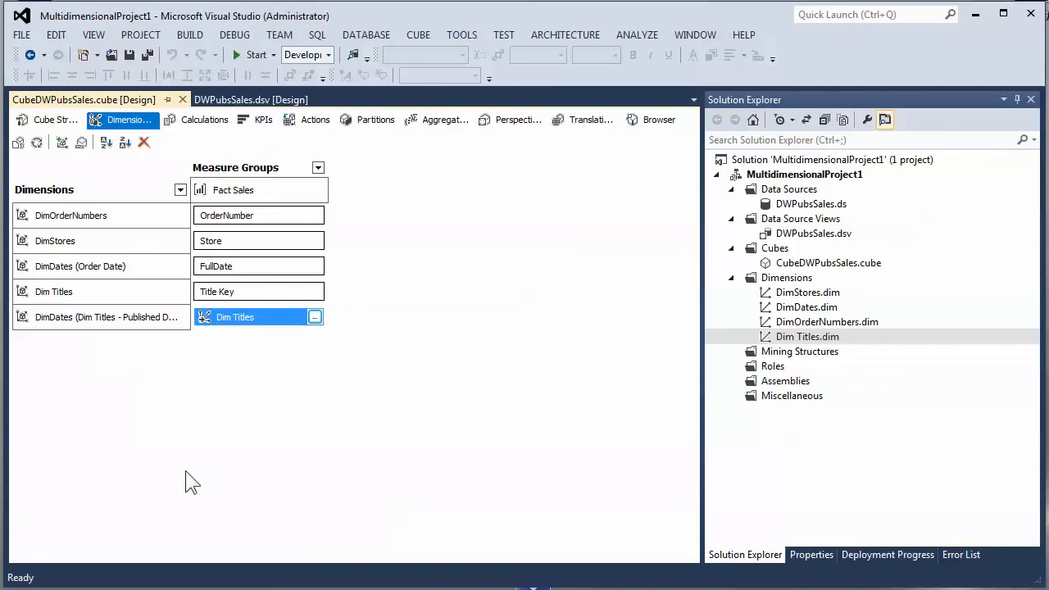
Step: Inspect the relationship type defined between DimOrderNumbers and Fact Sales, leaving the definition unchanged
left_click(315, 217)
left_click(316, 218)
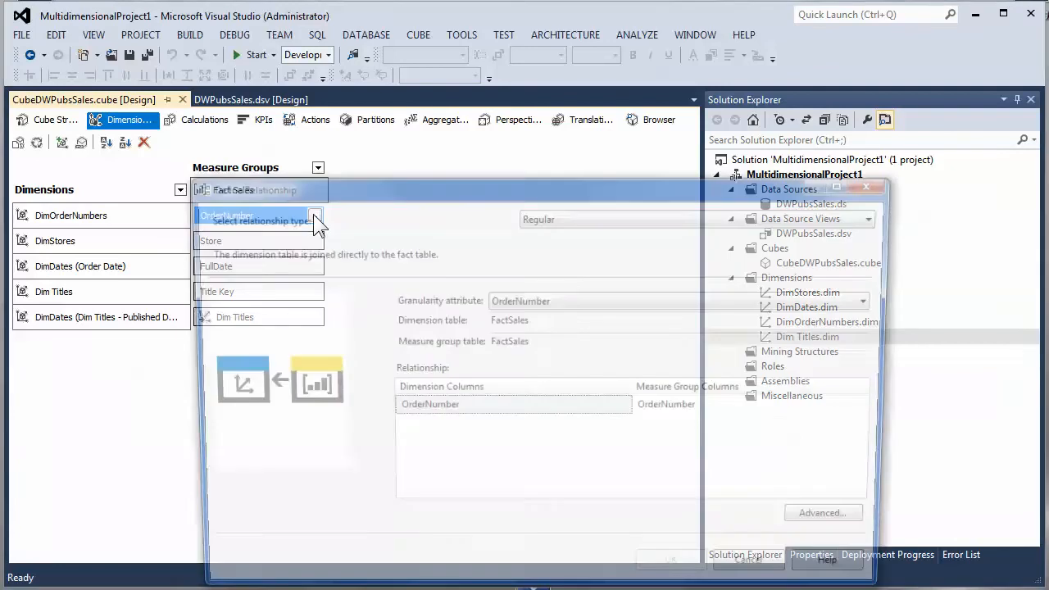
left_click(560, 217)
left_click(561, 218)
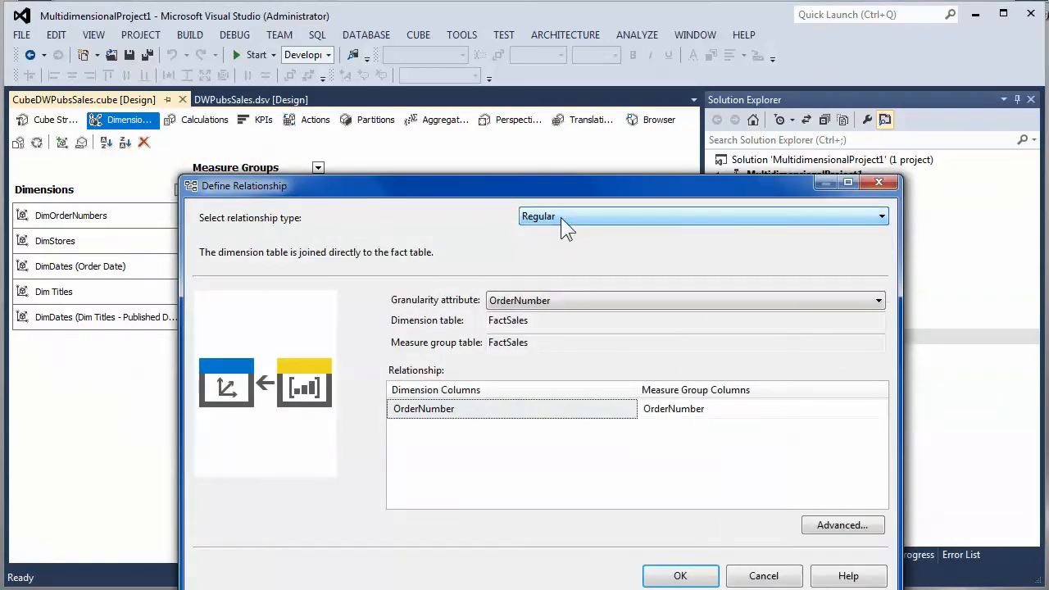
left_click(560, 217)
left_click(561, 217)
left_click(748, 576)
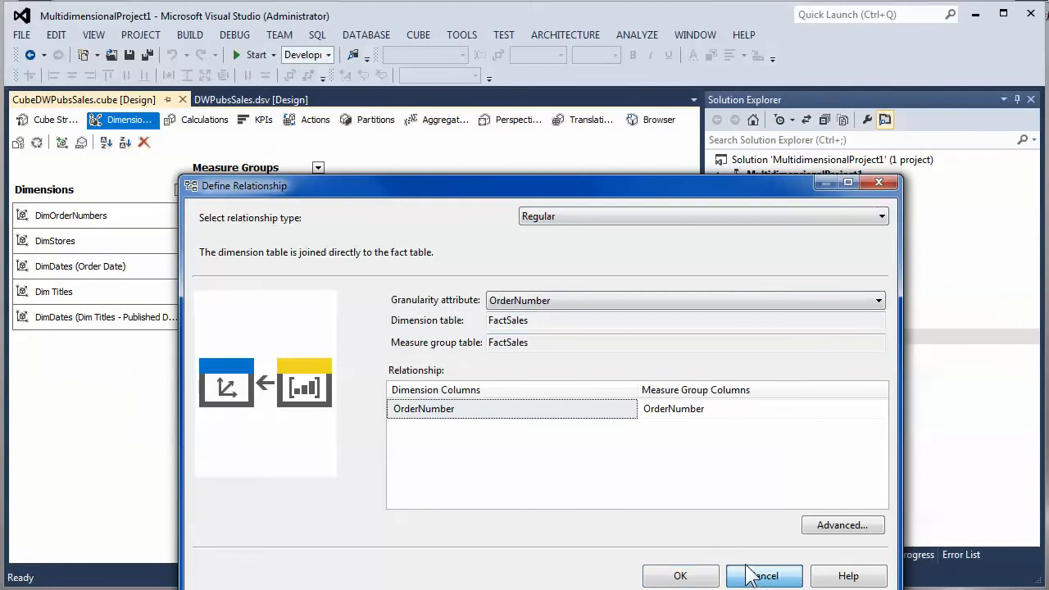
left_click(42, 120)
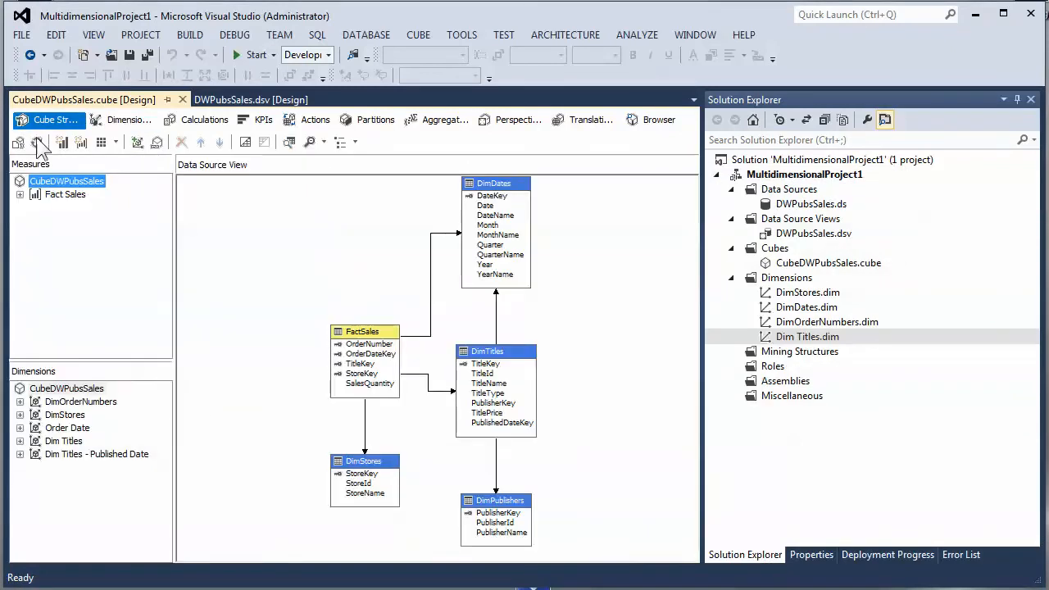
left_click(199, 120)
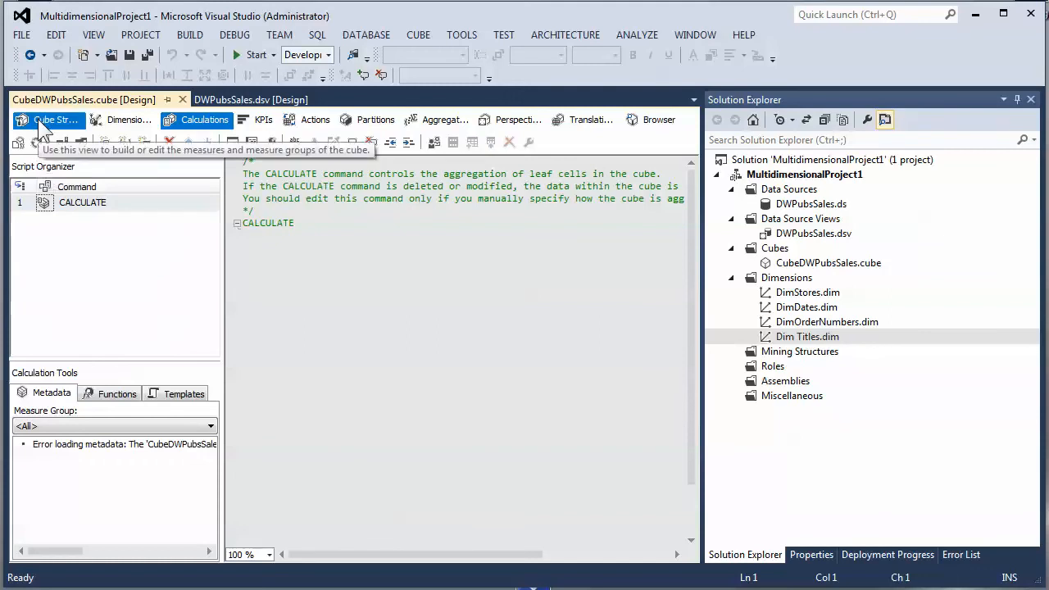
left_click(38, 121)
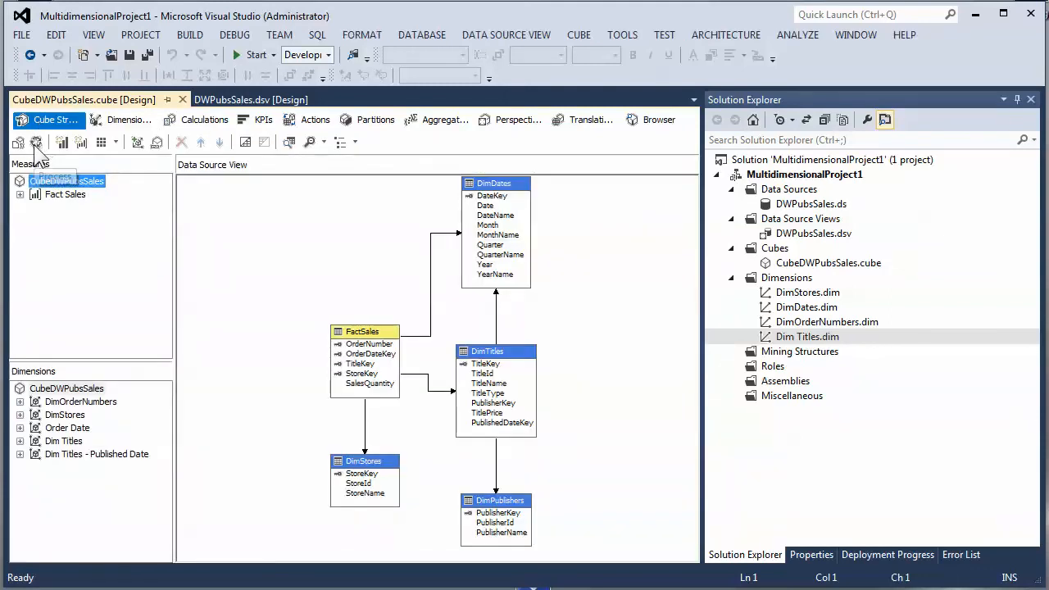
Step: Build and deploy the project, run a full process of CubeDWPubsSales, and close the processing dialogs
right_click(806, 267)
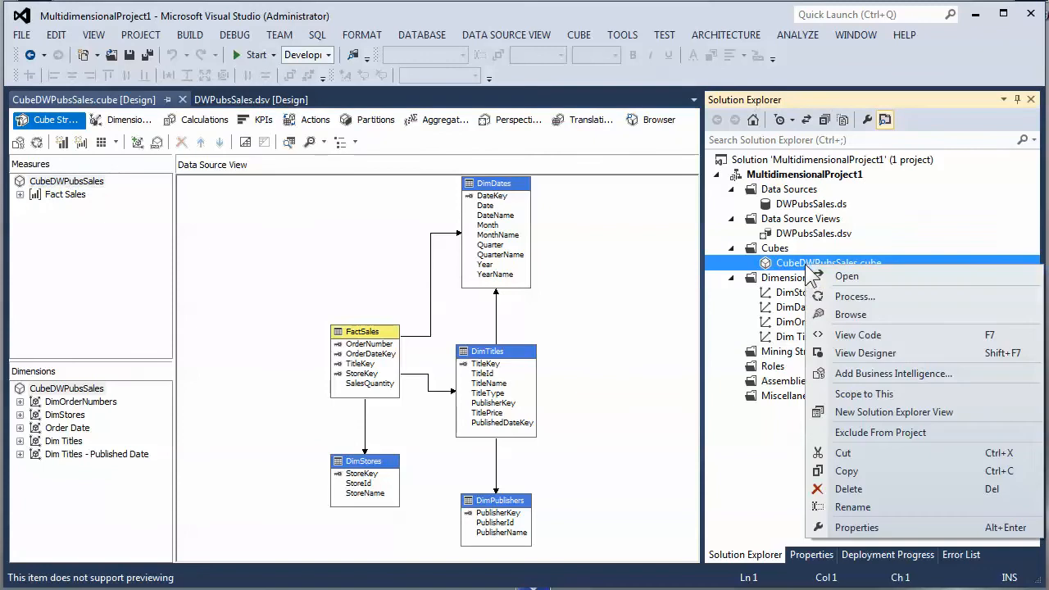
left_click(861, 298)
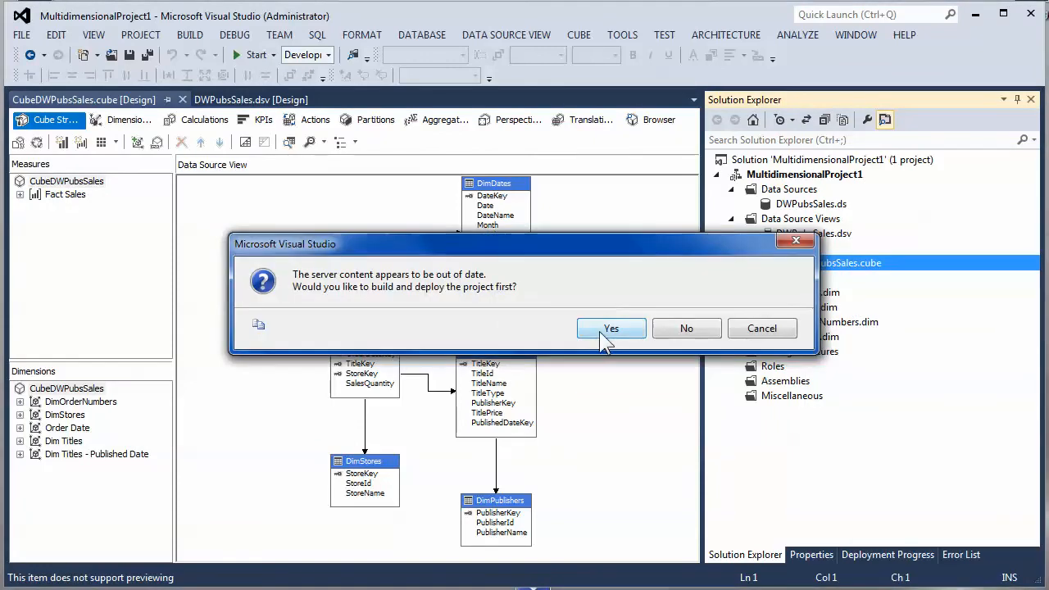
left_click(609, 329)
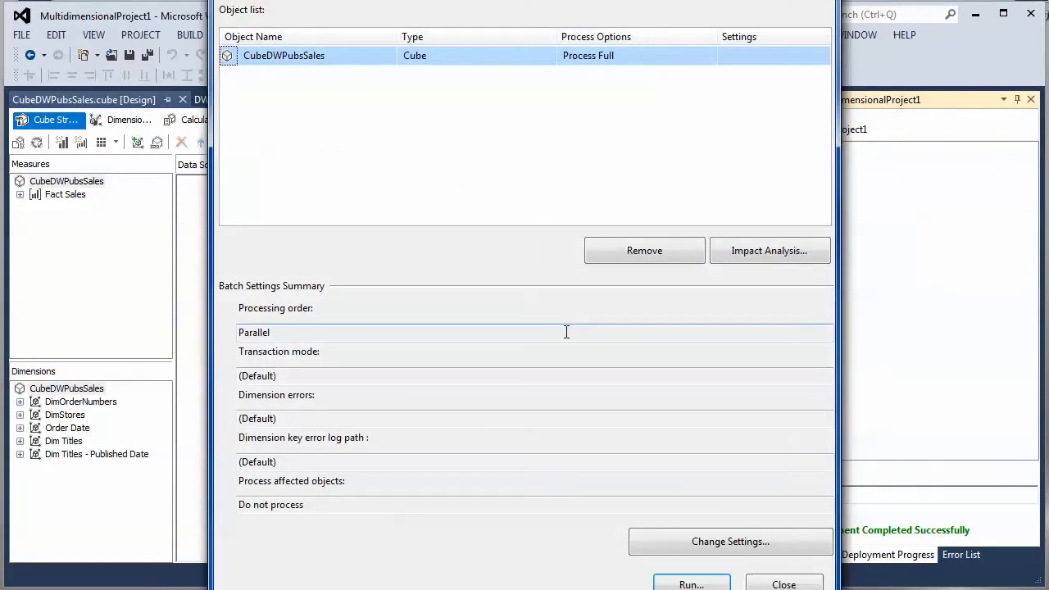
left_click(687, 584)
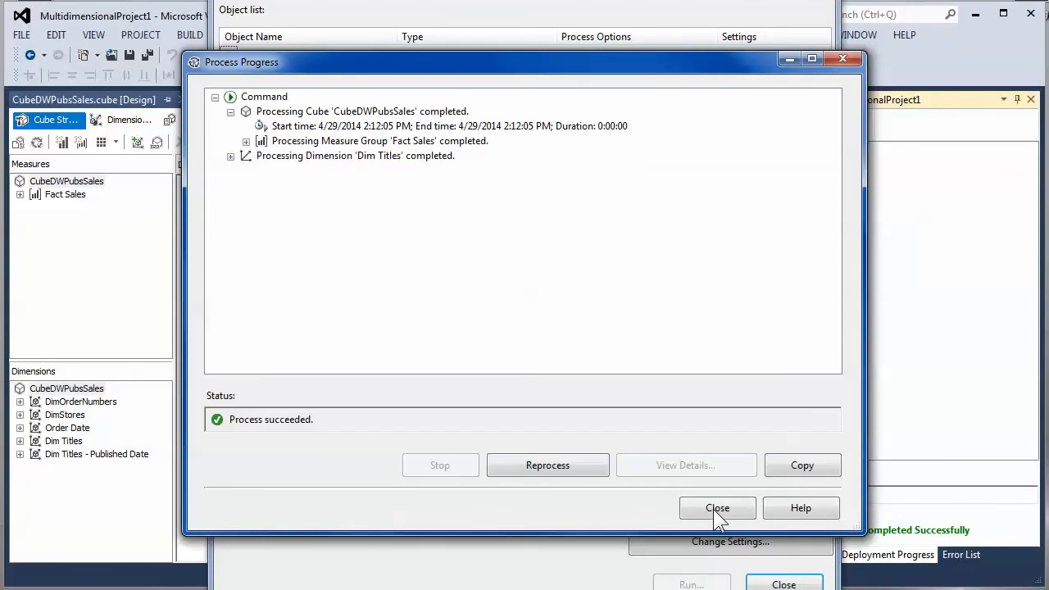
left_click(717, 508)
left_click(783, 583)
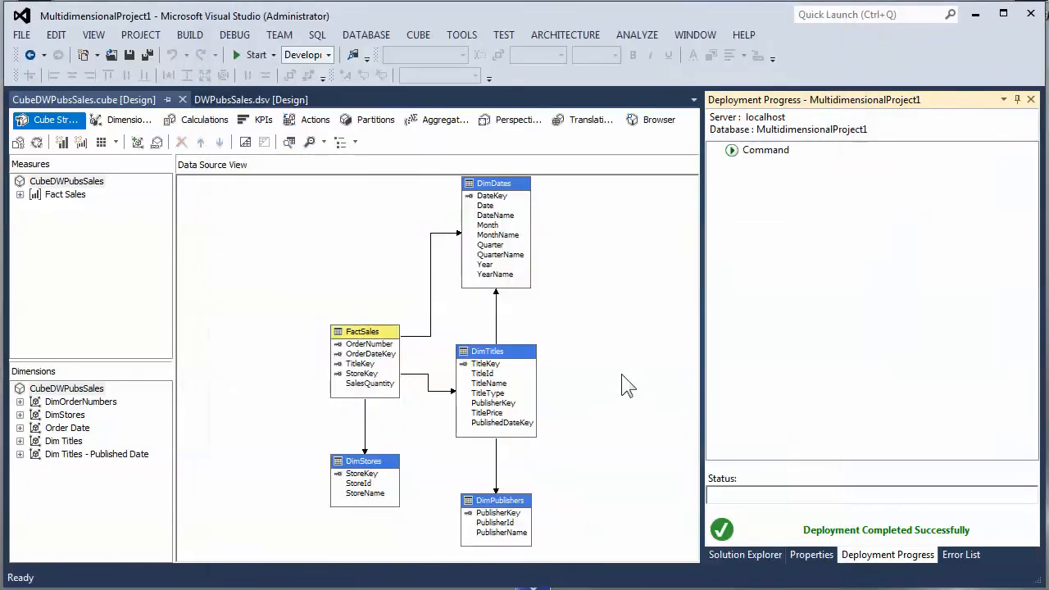
Step: Browse the cube and add the OrderCount and SalesQuantity measures from Fact Sales to the query
left_click(647, 123)
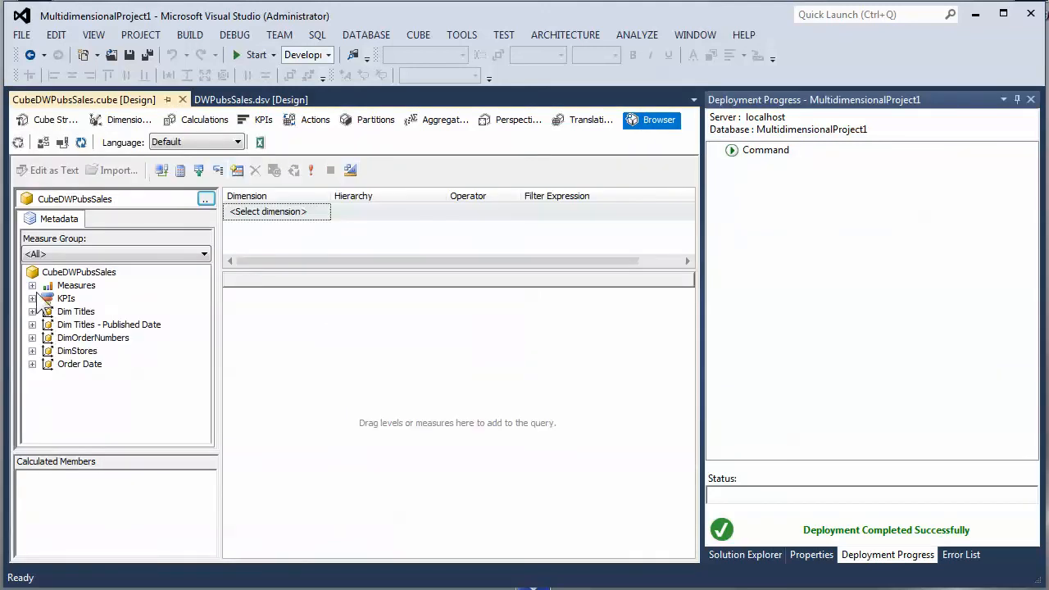
left_click(32, 286)
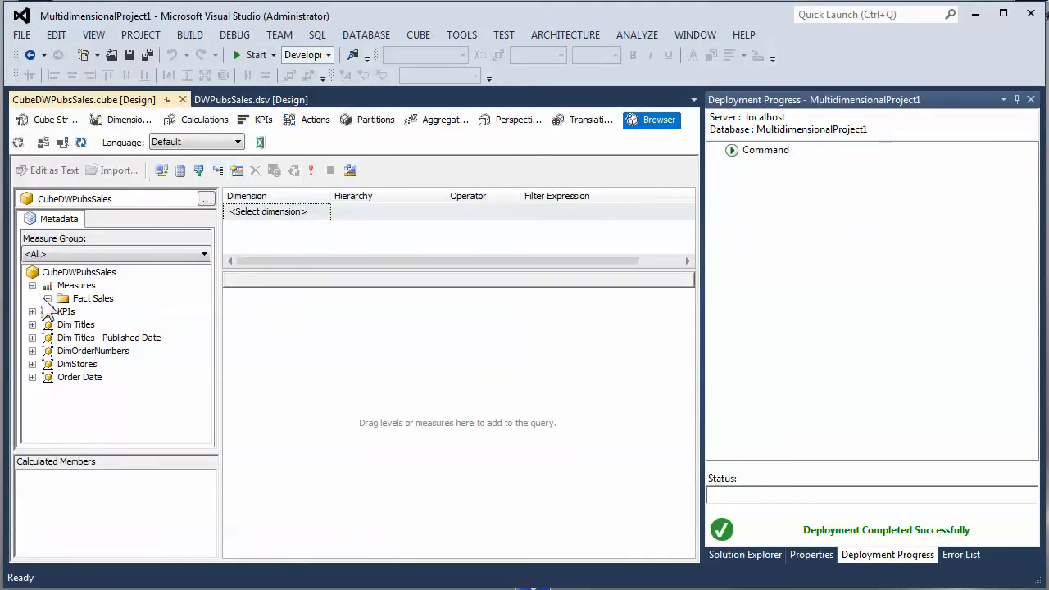
left_click(47, 298)
left_click_drag(112, 311, 255, 329)
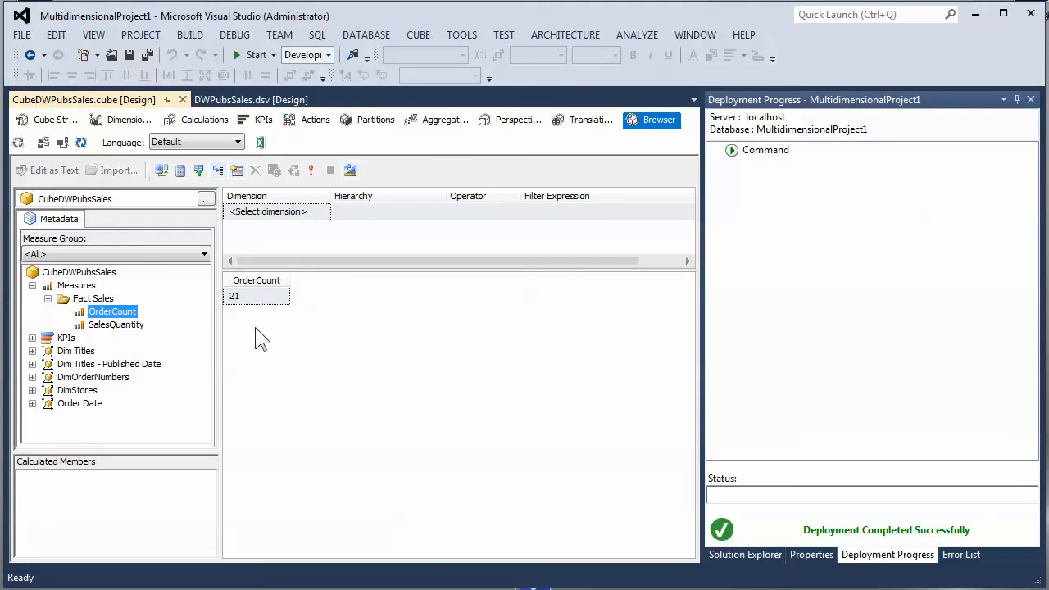
left_click_drag(112, 324, 367, 334)
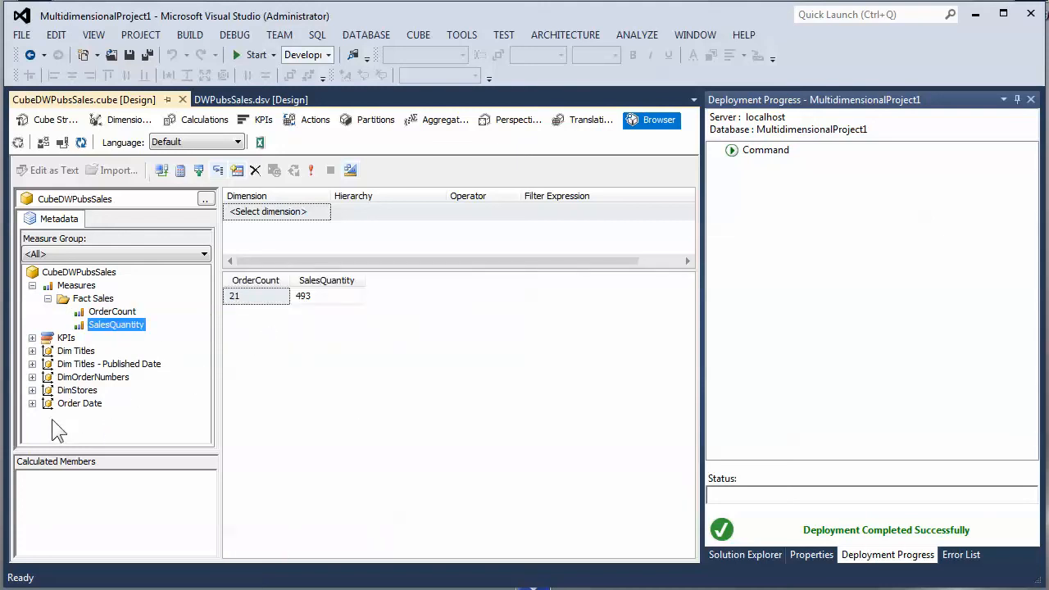
Step: Break the measures down by Store from DimStores and OrderNumber from DimOrderNumbers
left_click(32, 390)
left_click_drag(75, 403, 234, 373)
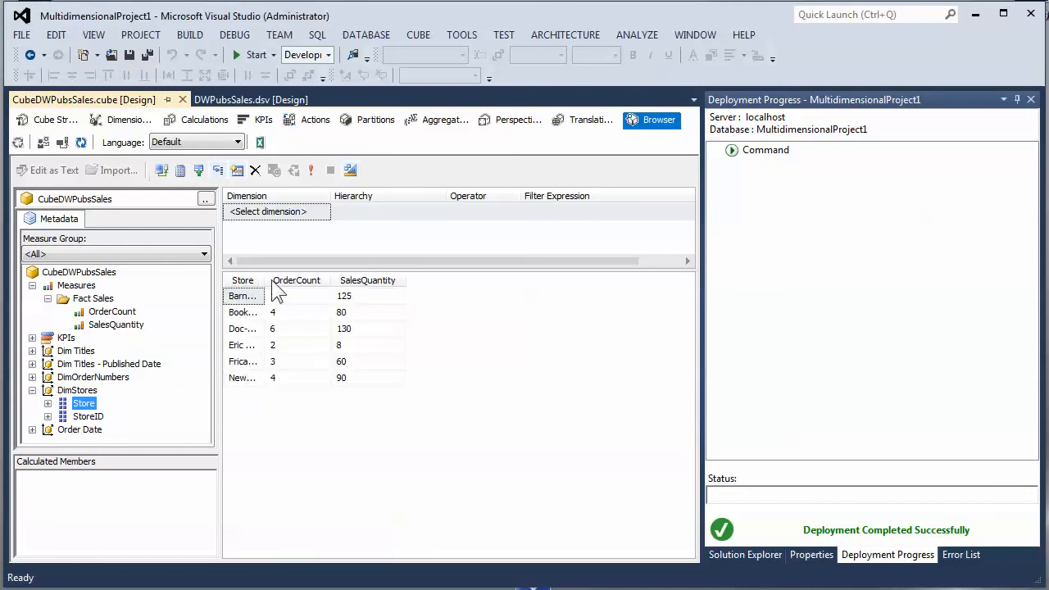
left_click_drag(265, 282, 326, 272)
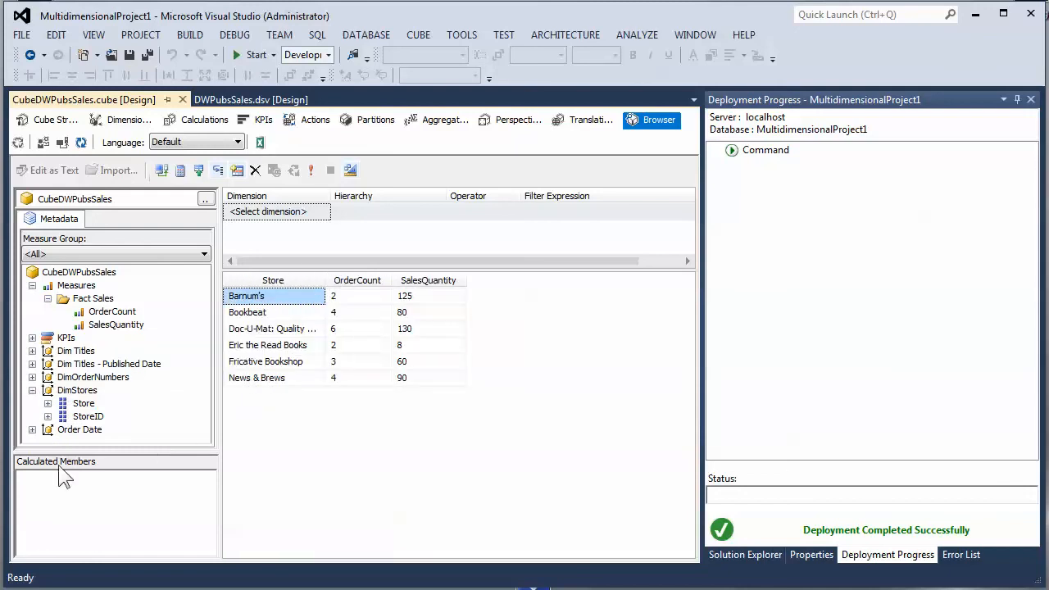
left_click(31, 377)
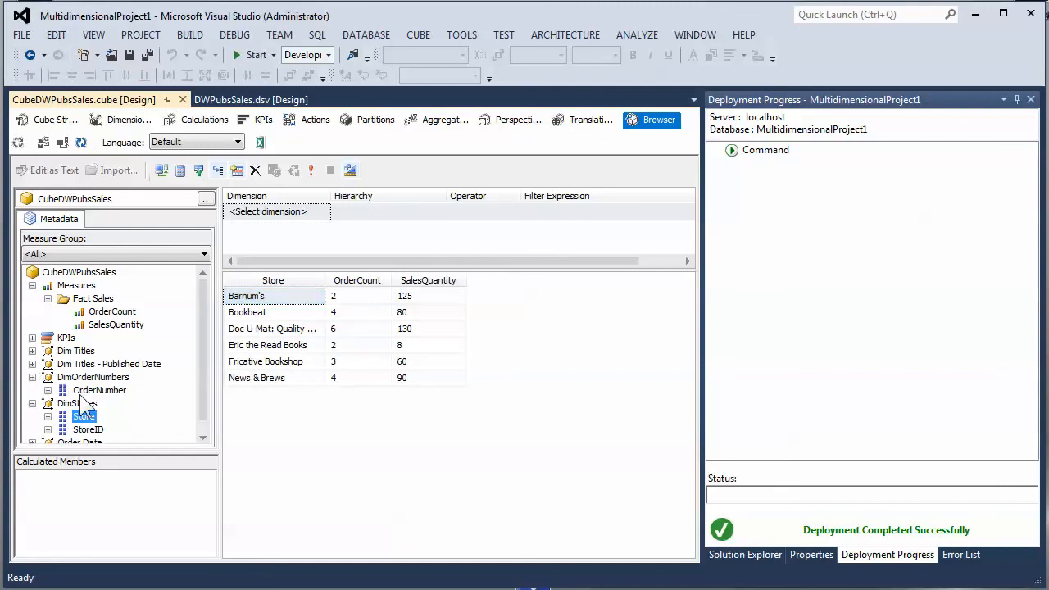
left_click_drag(91, 390, 358, 352)
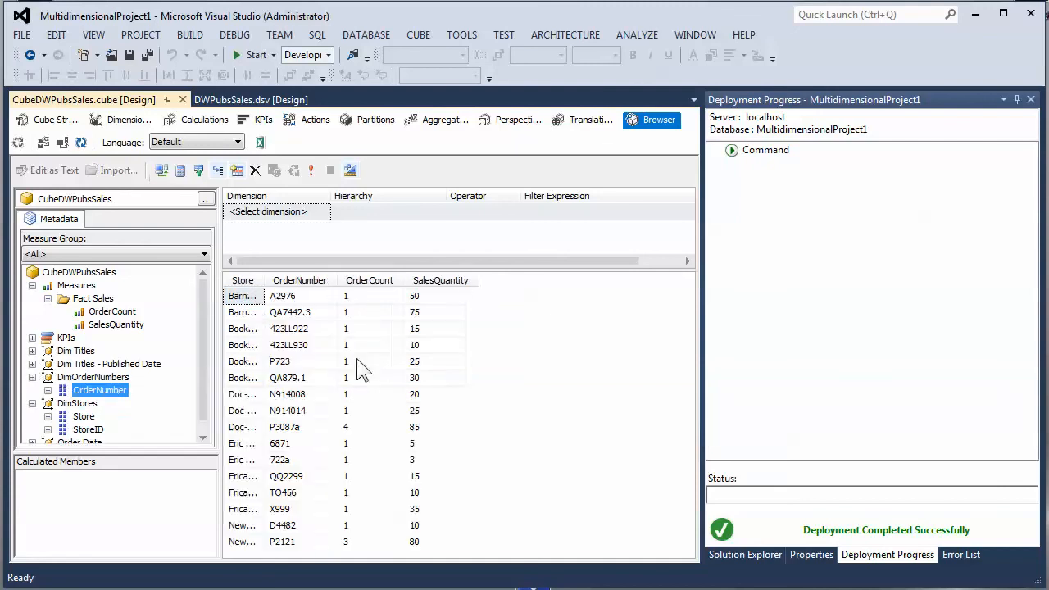
Step: Add Order Date.Year ahead of Store in the query results and widen the Store and Year columns
double_click(264, 283)
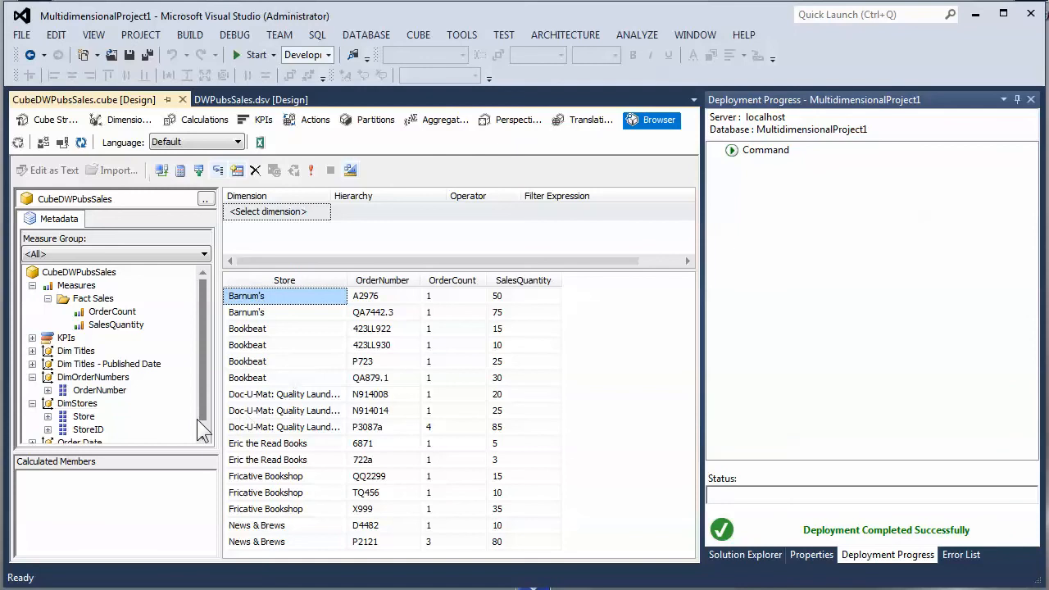
left_click(32, 377)
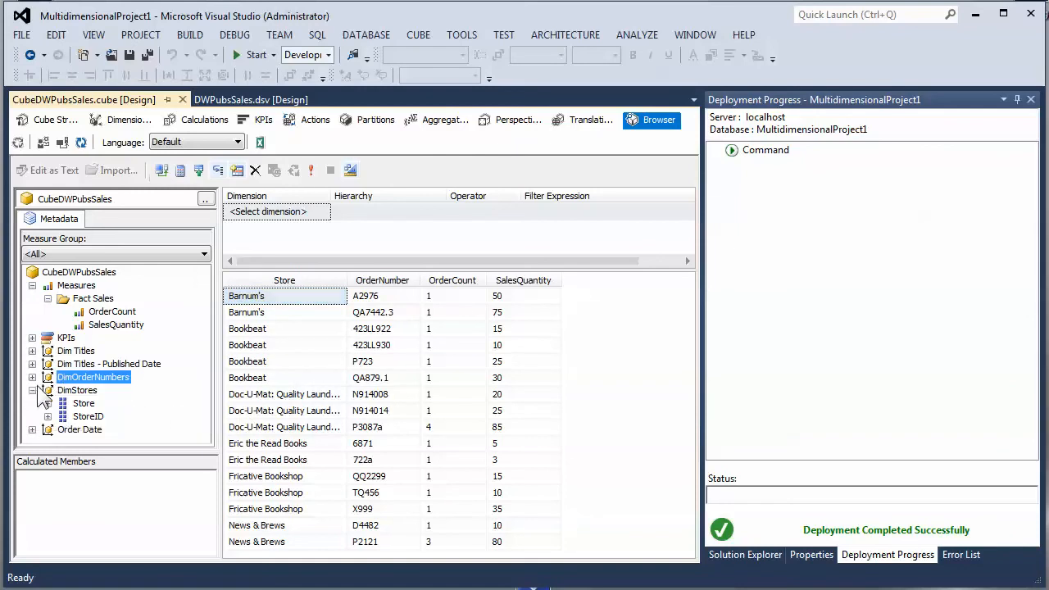
left_click(31, 403)
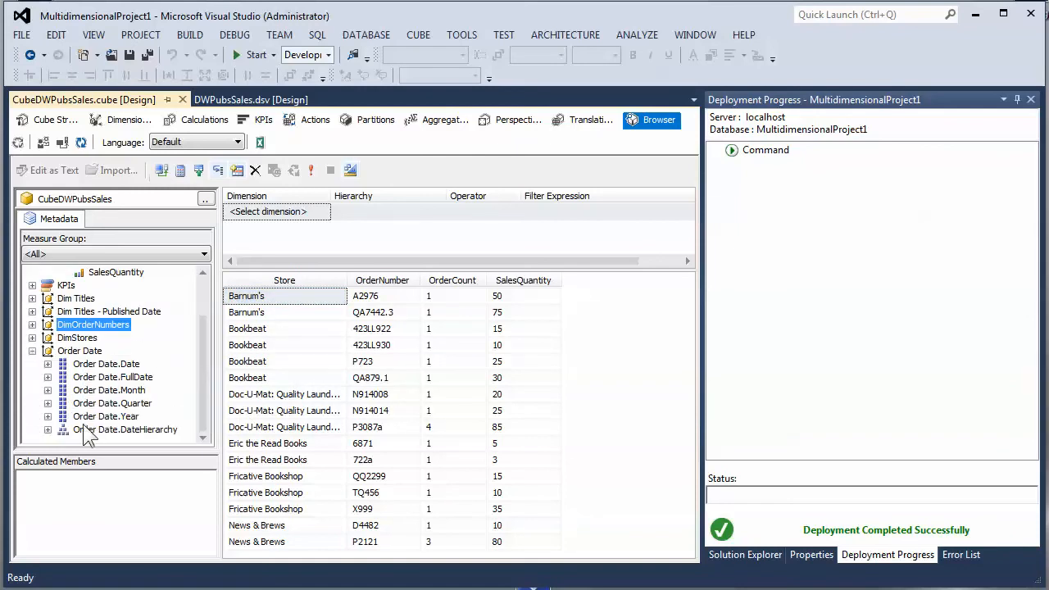
left_click_drag(104, 418, 231, 414)
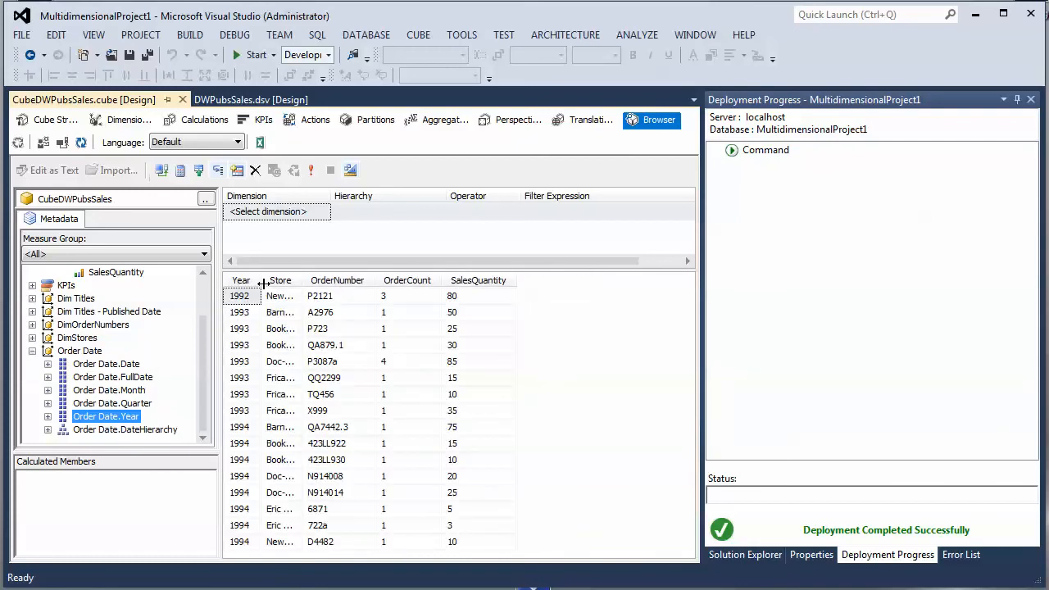
left_click_drag(264, 282, 300, 282)
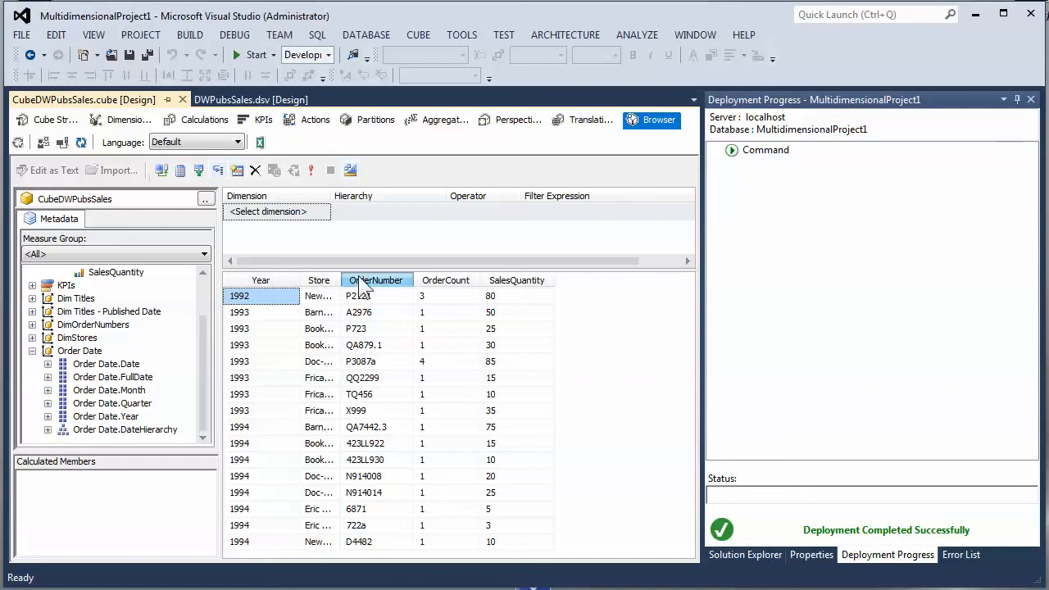
left_click_drag(300, 279, 362, 279)
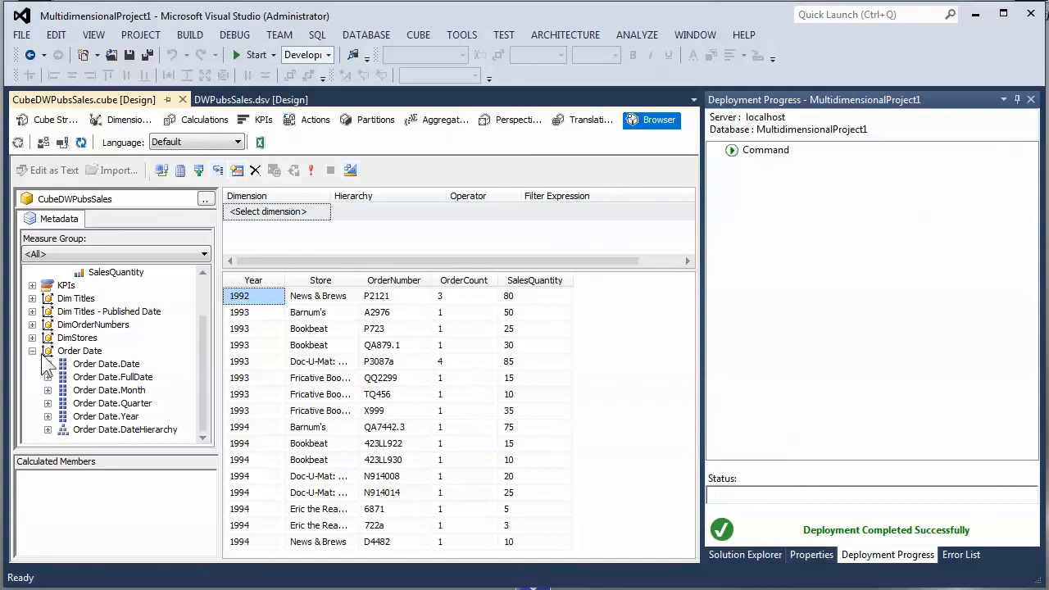
Step: Add the Title Key attribute from Dim Titles to the query, between OrderNumber and OrderCount
left_click(78, 298)
left_click(33, 298)
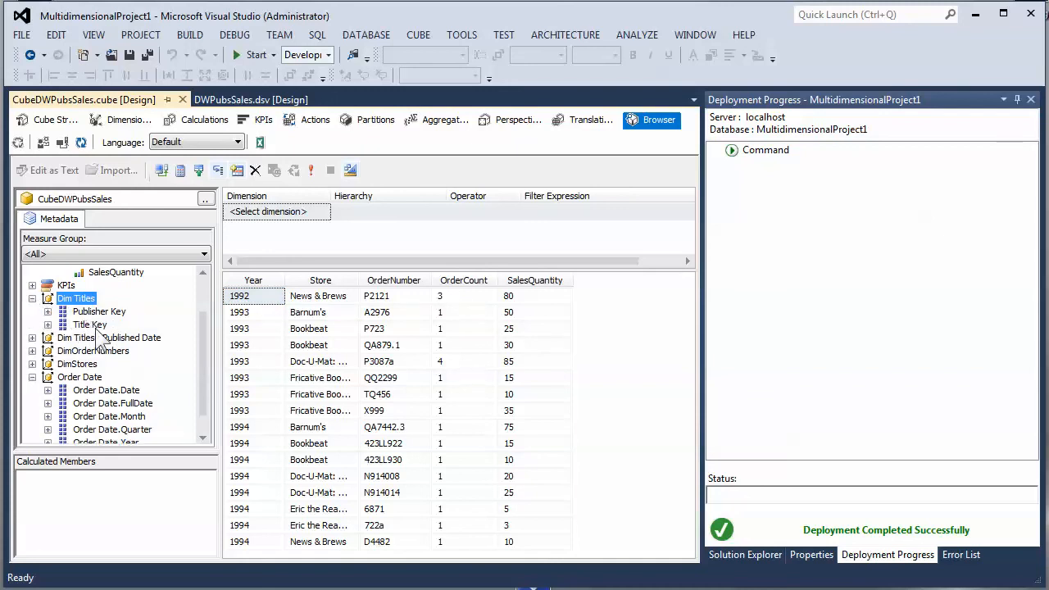
left_click_drag(90, 325, 432, 352)
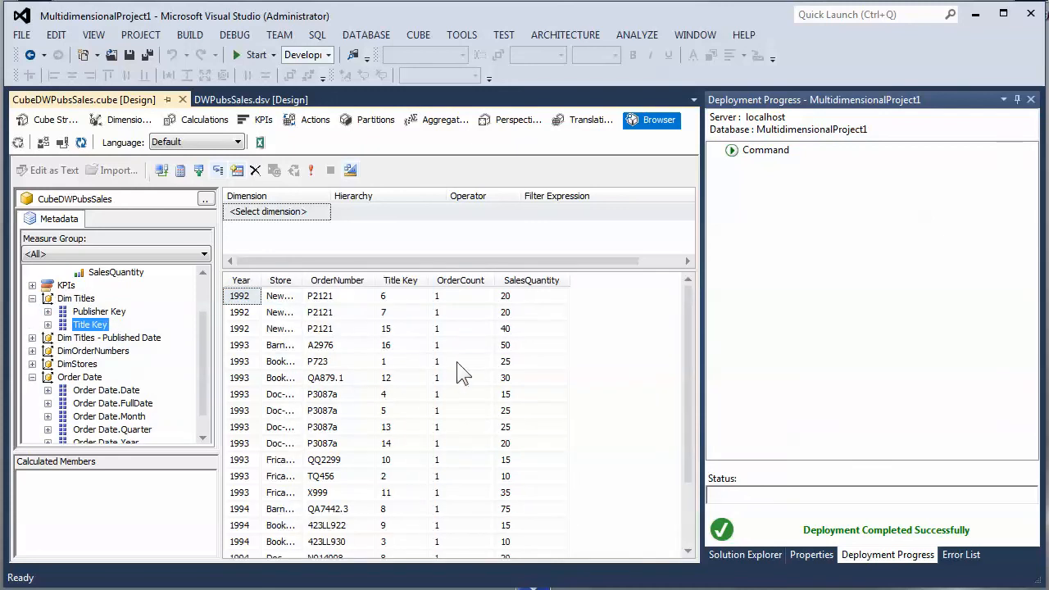
Step: Remove OrderNumber, Store and Year from the query, keeping Title Key with the two measures
left_click_drag(348, 291, 145, 353)
left_click_drag(282, 291, 145, 374)
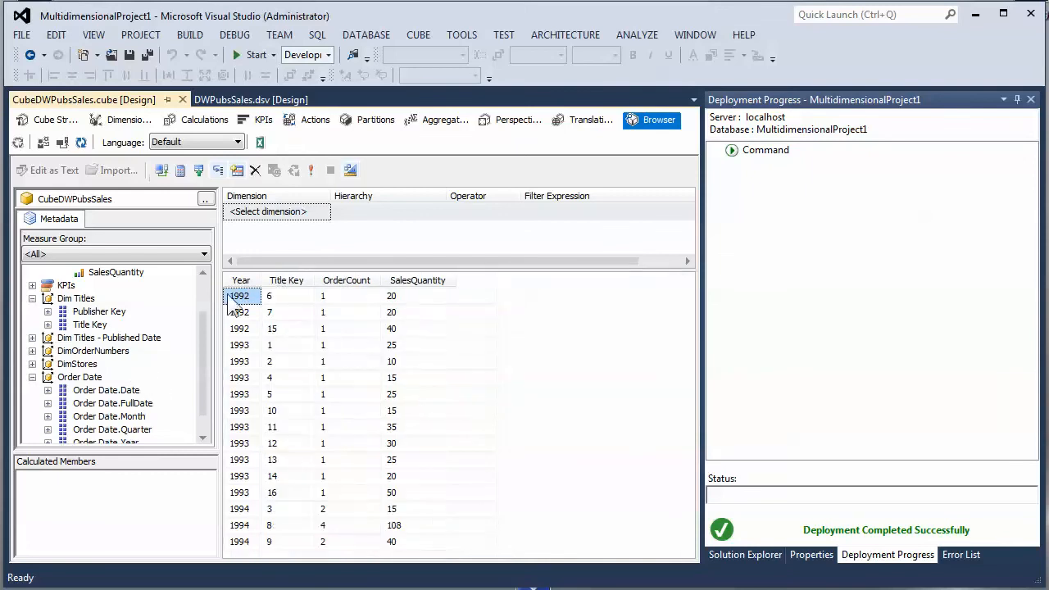
left_click_drag(239, 284, 130, 391)
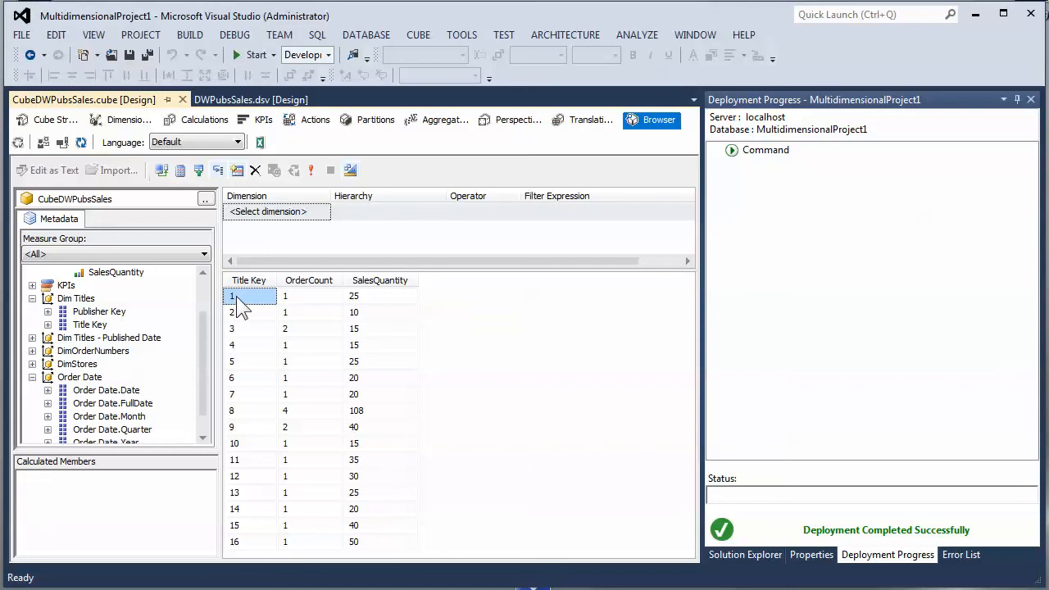
Step: Break the titles down briefly by Publisher Key, and remove both Publisher Key and Title Key from the query
left_click_drag(96, 312, 239, 321)
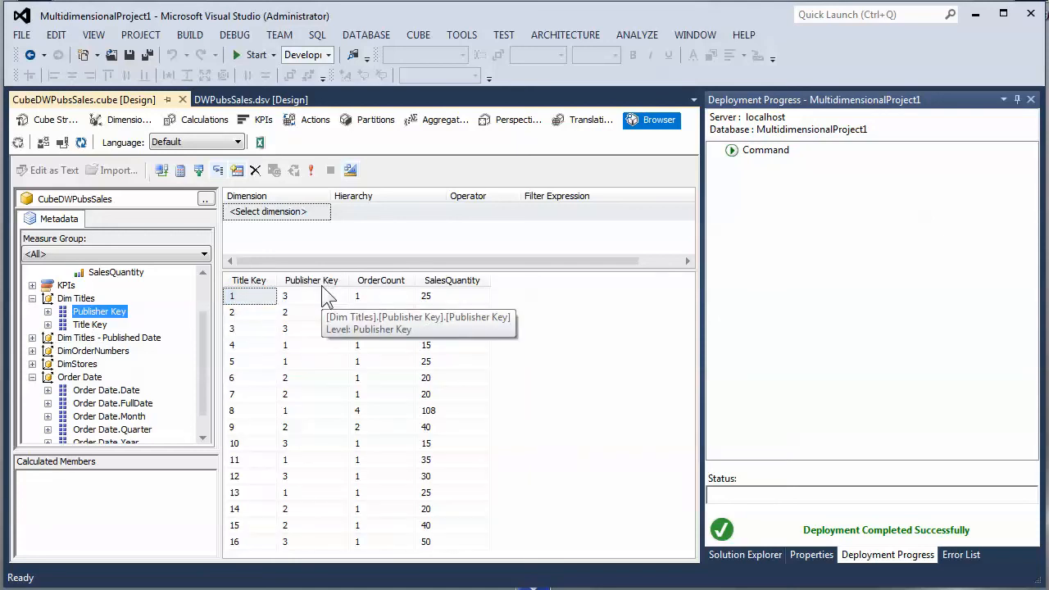
left_click_drag(322, 285, 146, 323)
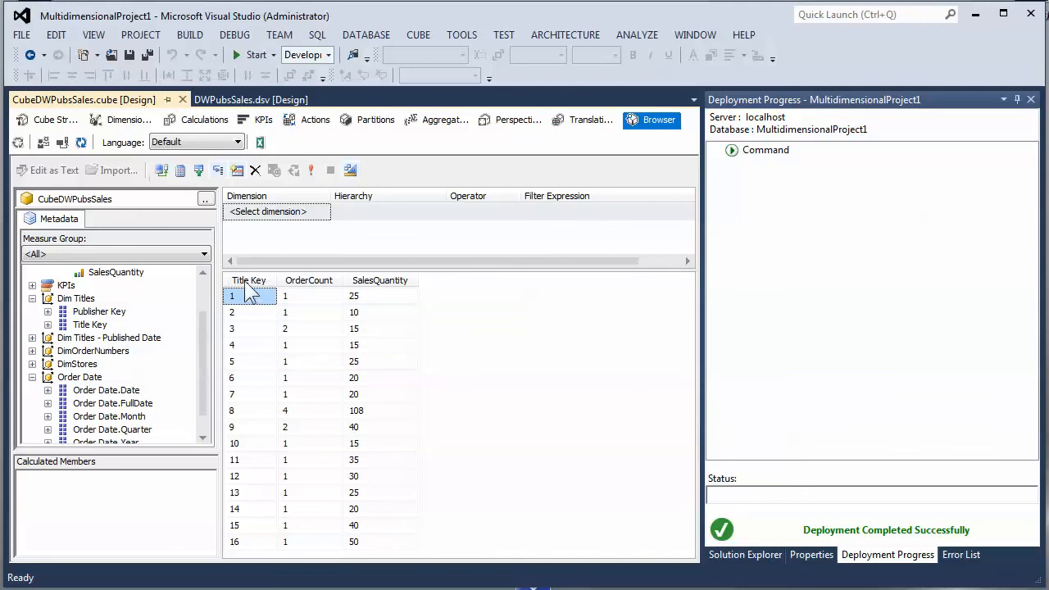
left_click_drag(245, 286, 90, 327)
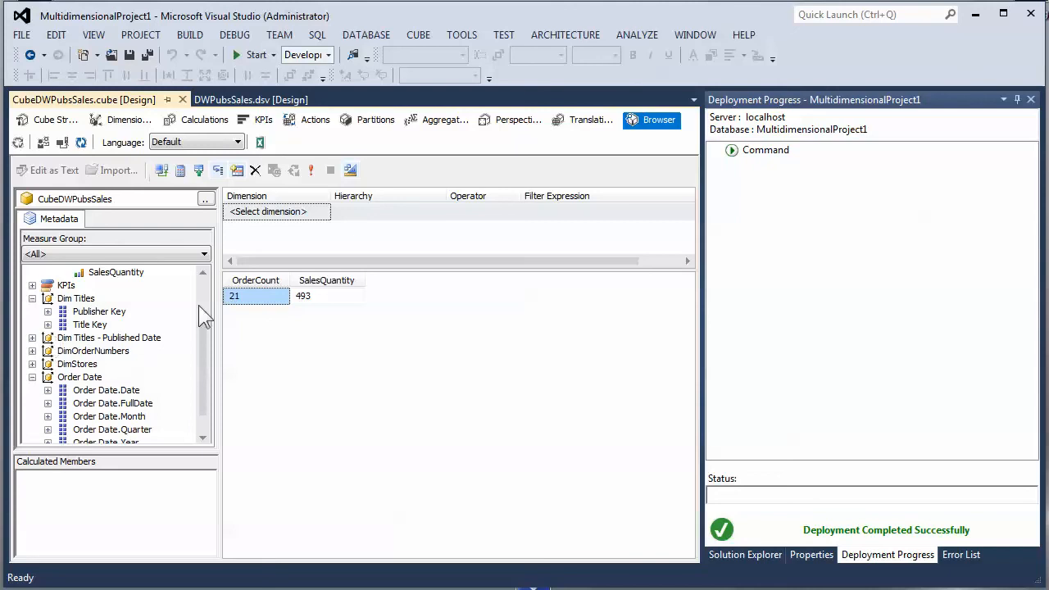
Step: Widen the metadata area and break the measures down by Year from Dim Titles - Published Date
left_click(70, 339)
left_click(32, 337)
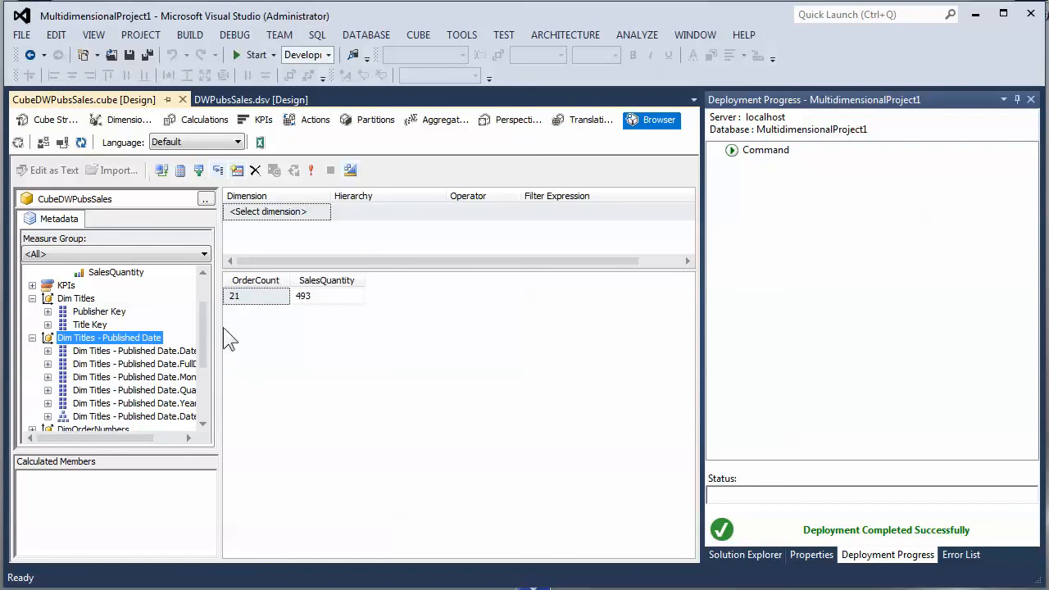
left_click_drag(221, 336, 267, 340)
left_click(105, 352)
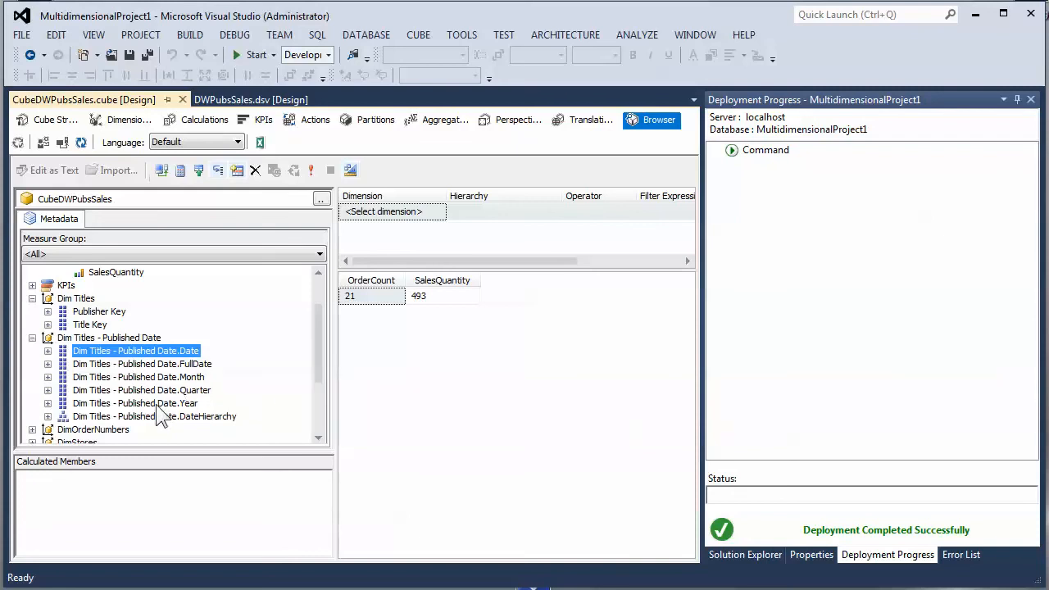
left_click_drag(158, 403, 381, 360)
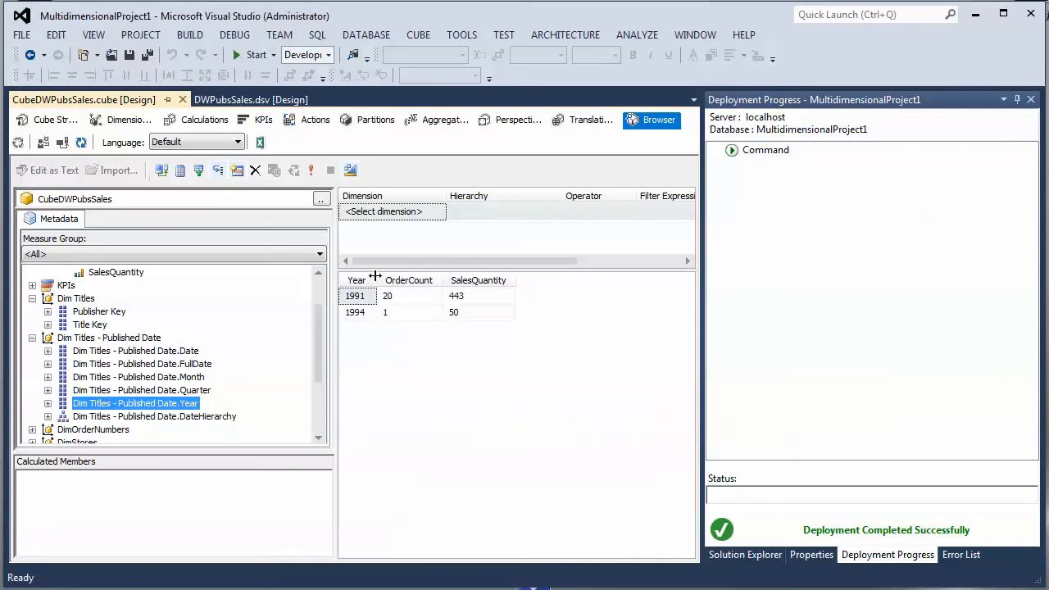
left_click_drag(377, 284, 399, 283)
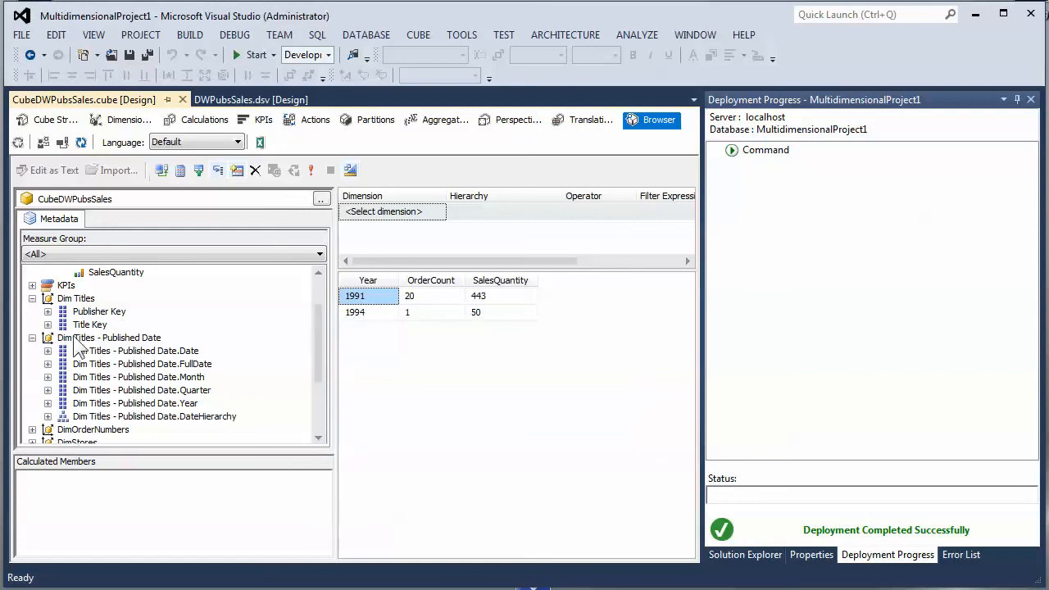
Step: Add Title Key and the Published Date.Month attribute to the query, and place Title Key ahead of Year
left_click_drag(86, 325, 360, 332)
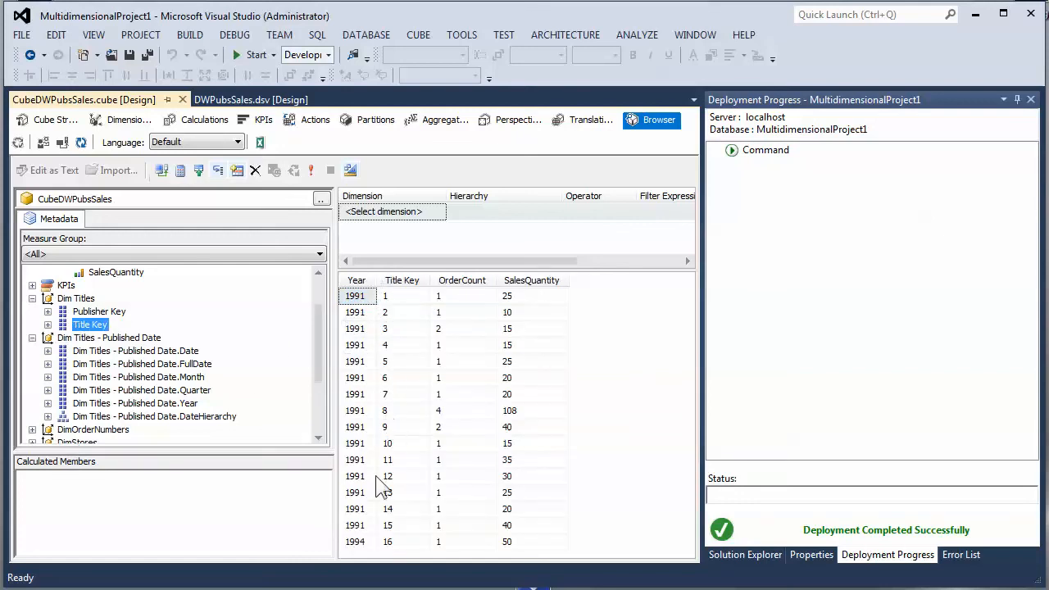
left_click_drag(174, 378, 397, 360)
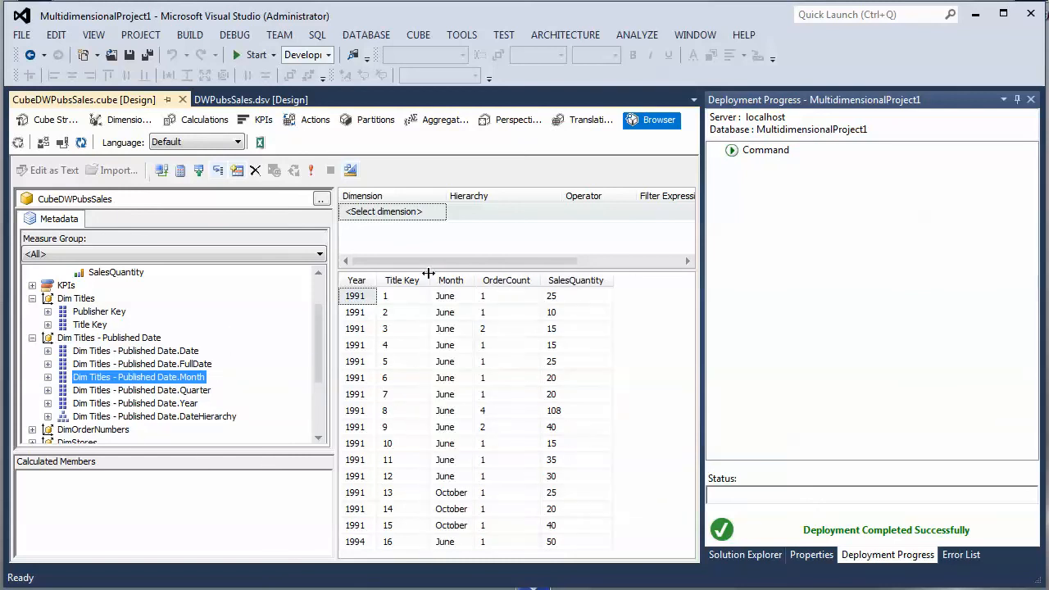
left_click_drag(188, 402, 418, 393)
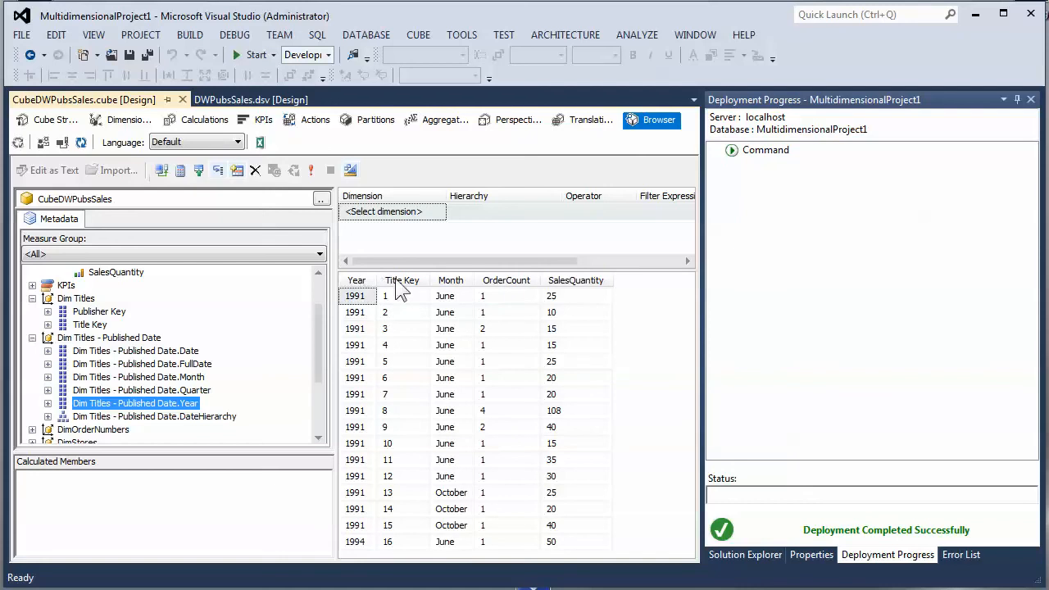
left_click_drag(410, 287, 344, 291)
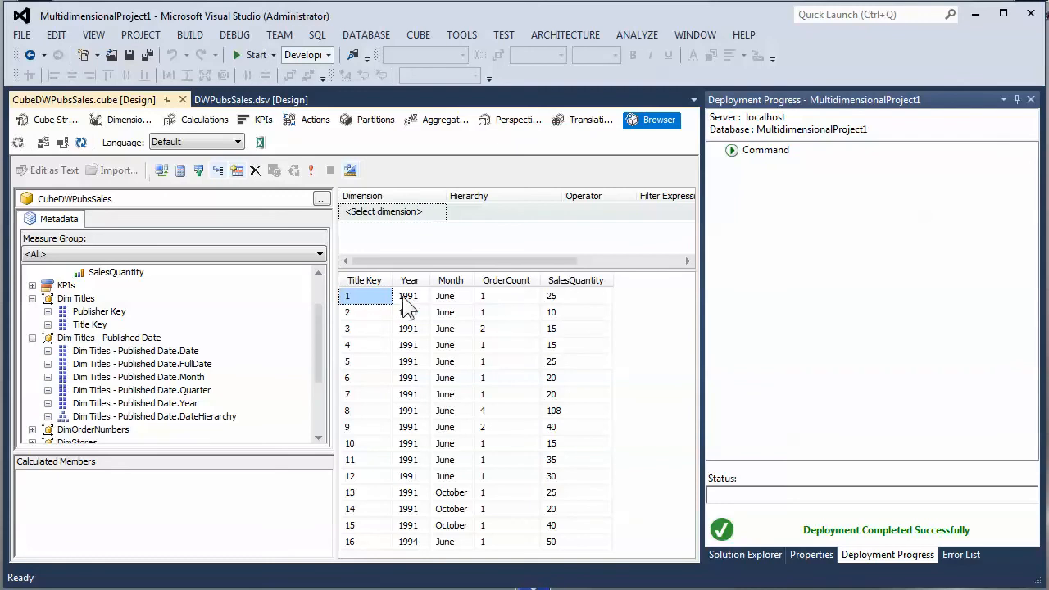
left_click(462, 297)
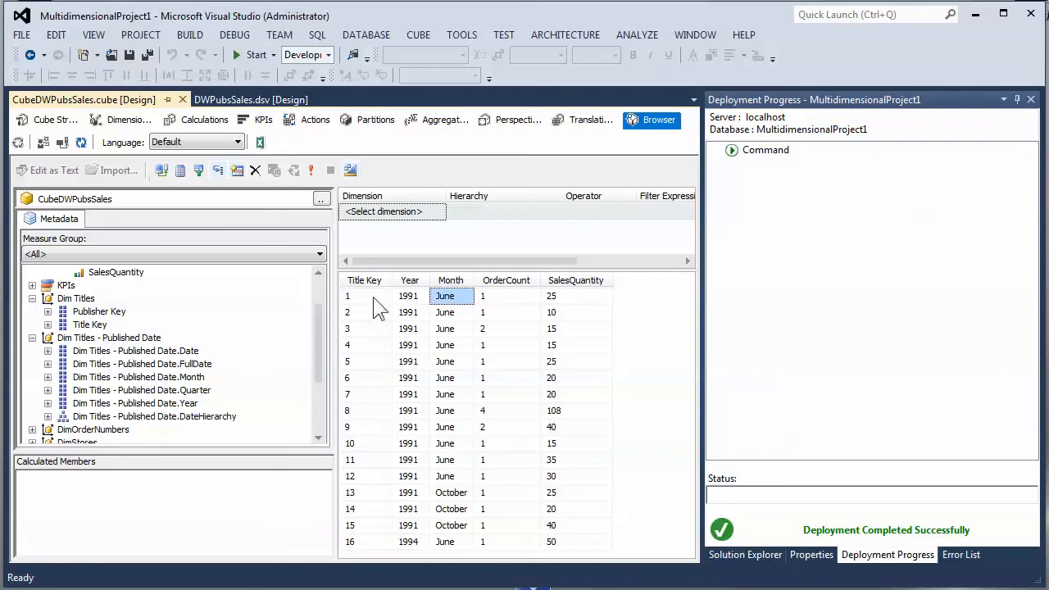
left_click(419, 297)
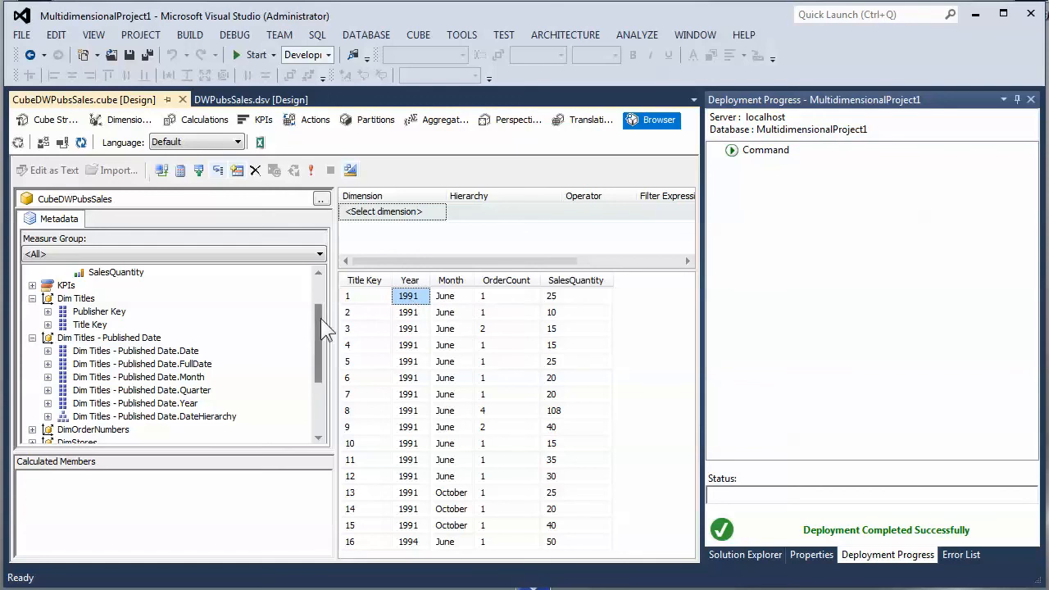
Step: Add Order Date.Date and Order Date.Year after Month, widening the results area and the Date column
left_click_drag(320, 317, 326, 387)
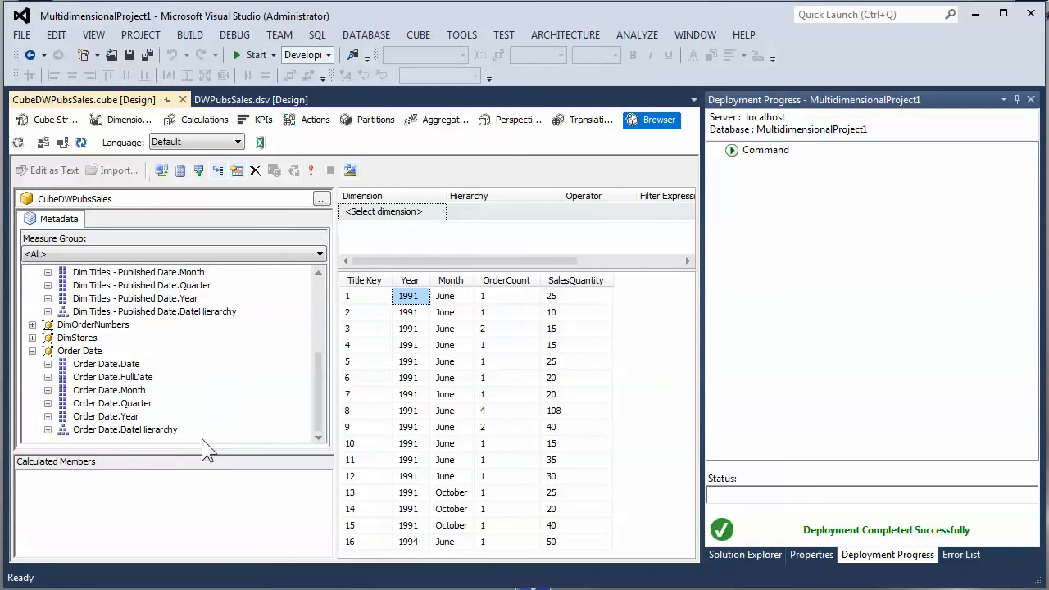
left_click_drag(127, 366, 476, 327)
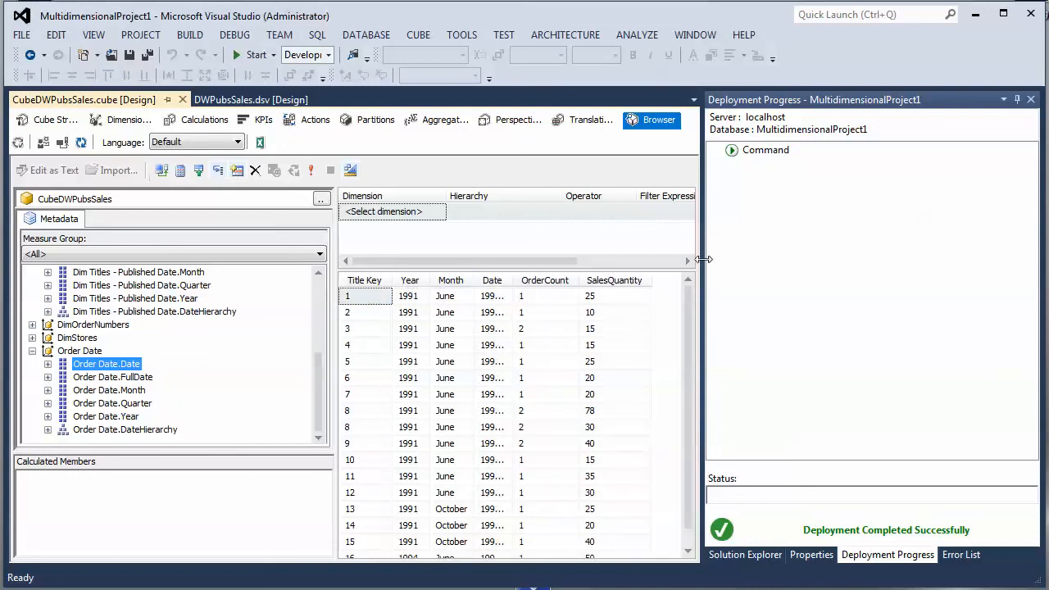
left_click_drag(703, 271, 844, 271)
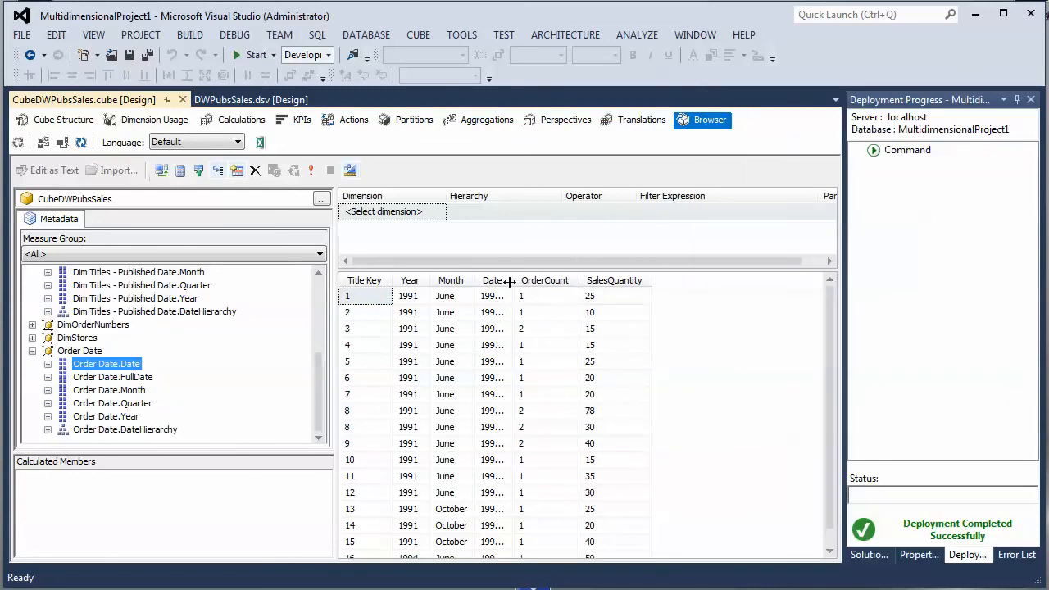
left_click_drag(508, 282, 618, 280)
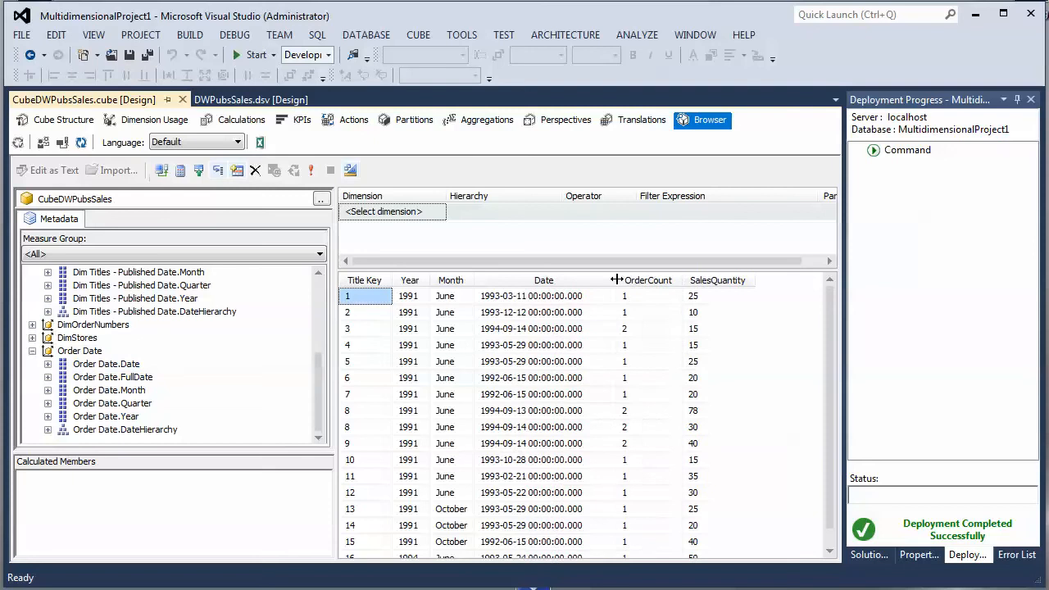
left_click(500, 299)
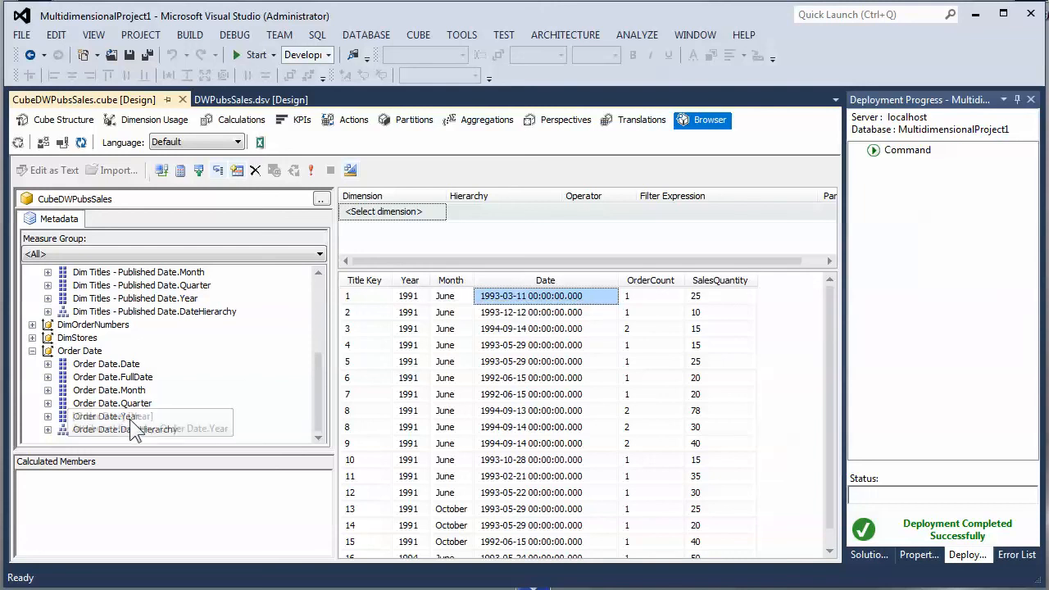
left_click_drag(131, 421, 491, 295)
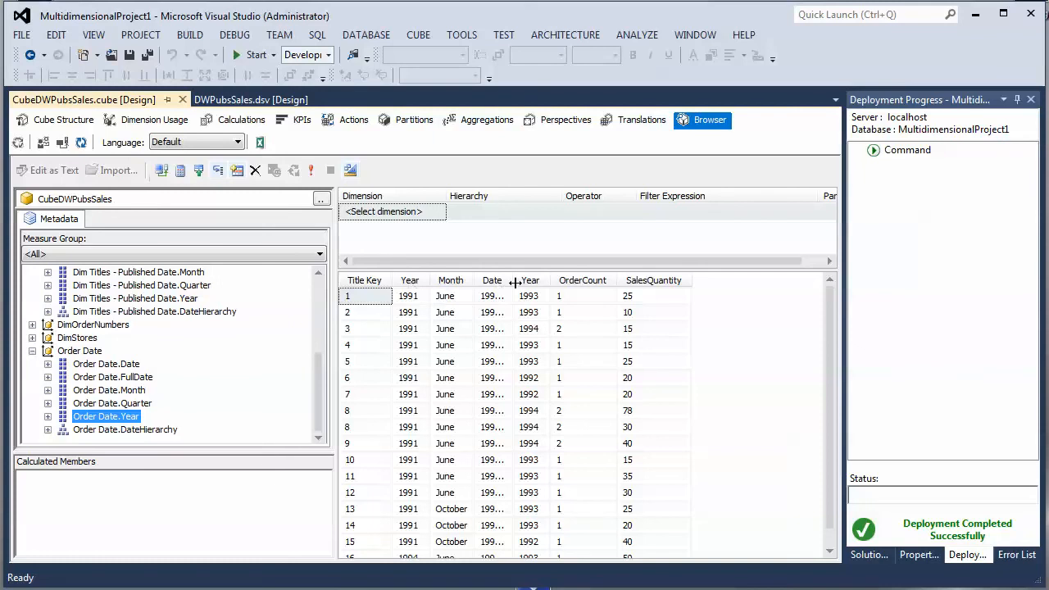
left_click_drag(515, 283, 624, 283)
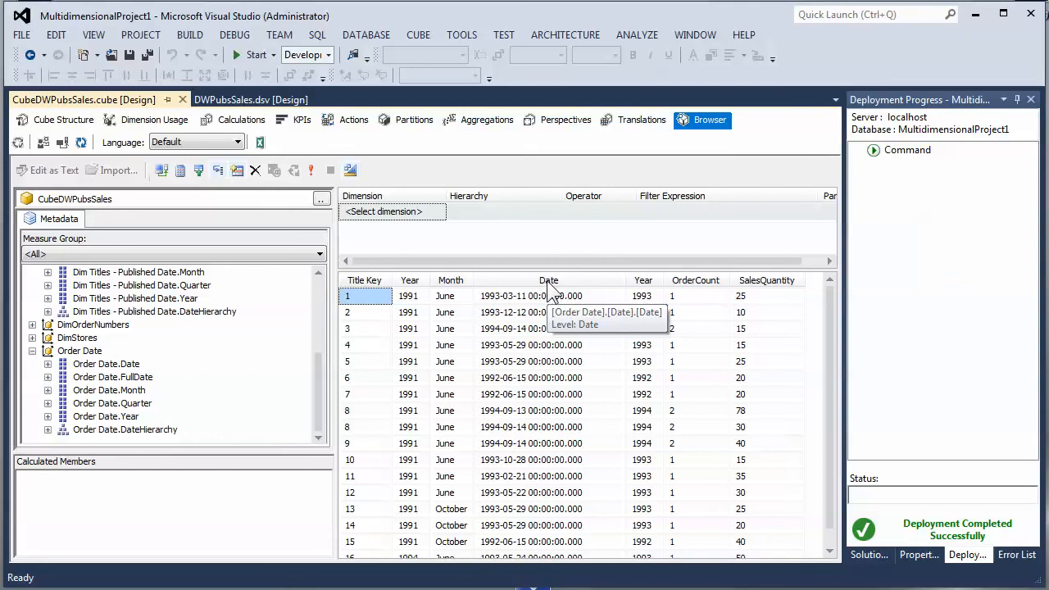
Step: Start a query filter on the Title Key hierarchy of Dim Titles with the Equal operator
left_click(441, 214)
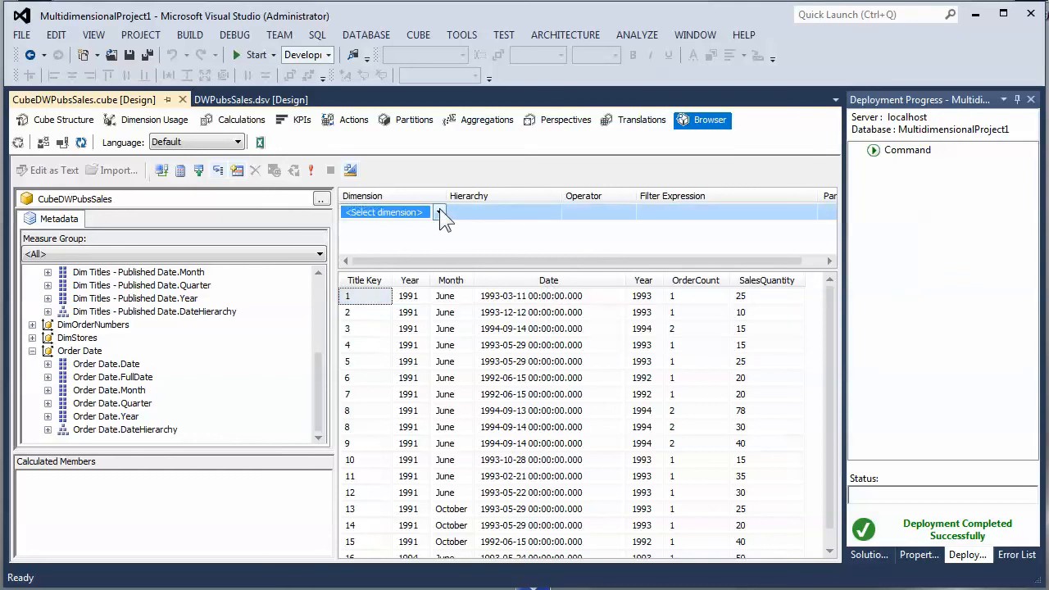
left_click(439, 213)
left_click(439, 213)
left_click(439, 213)
left_click(395, 242)
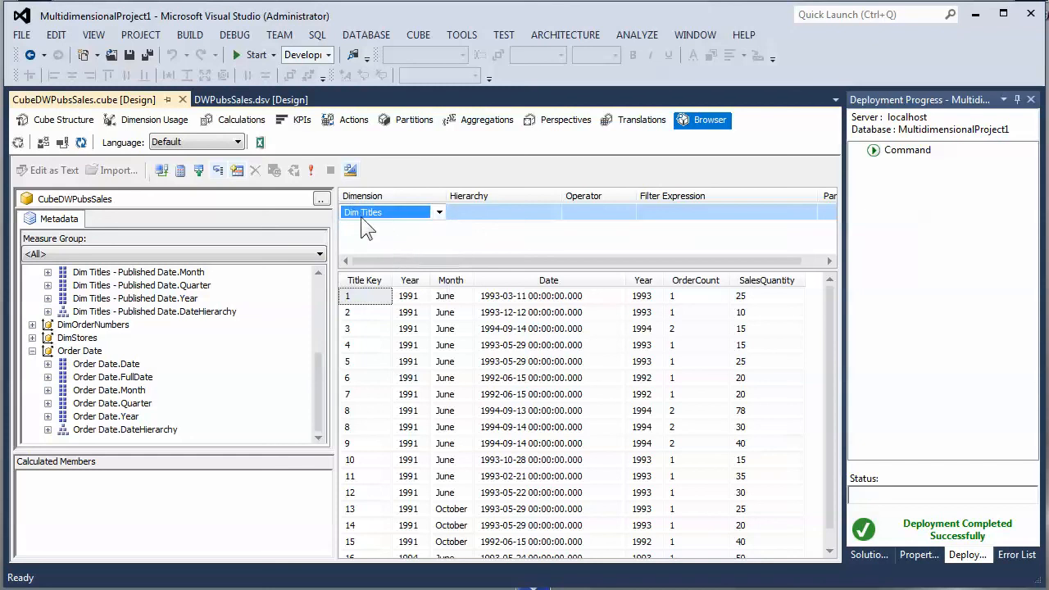
left_click(472, 211)
left_click(513, 212)
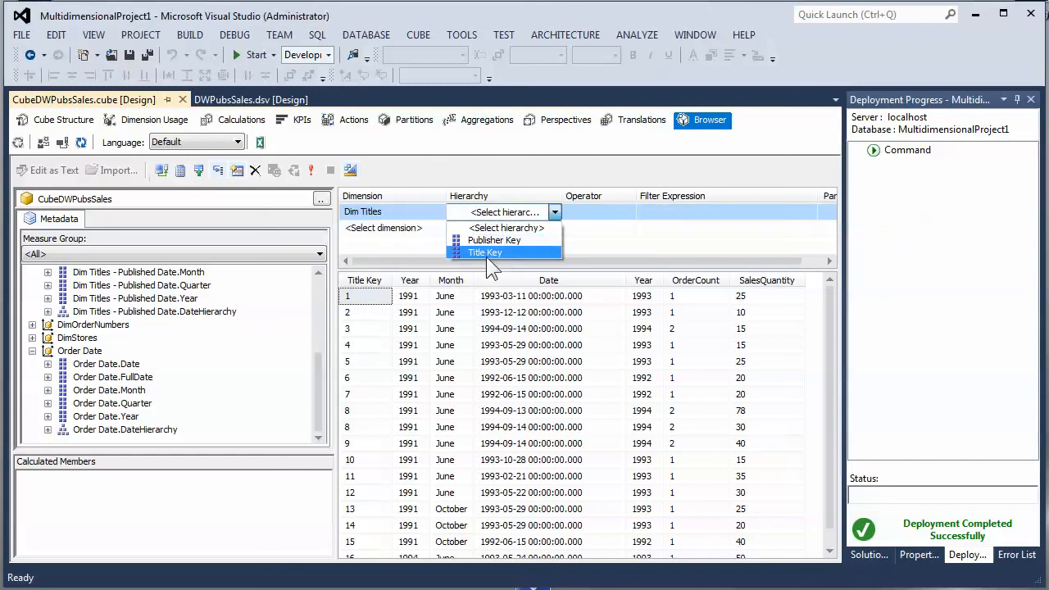
left_click(485, 254)
left_click(599, 215)
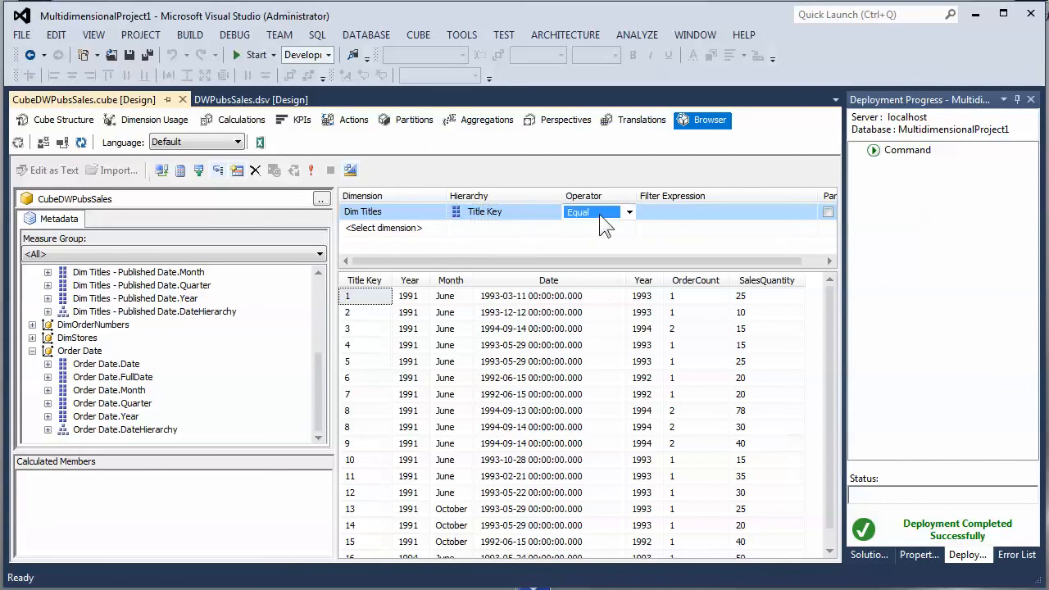
Step: Limit the Title Key filter to member 1 and widen the order Year and Date columns
left_click(654, 215)
left_click(653, 214)
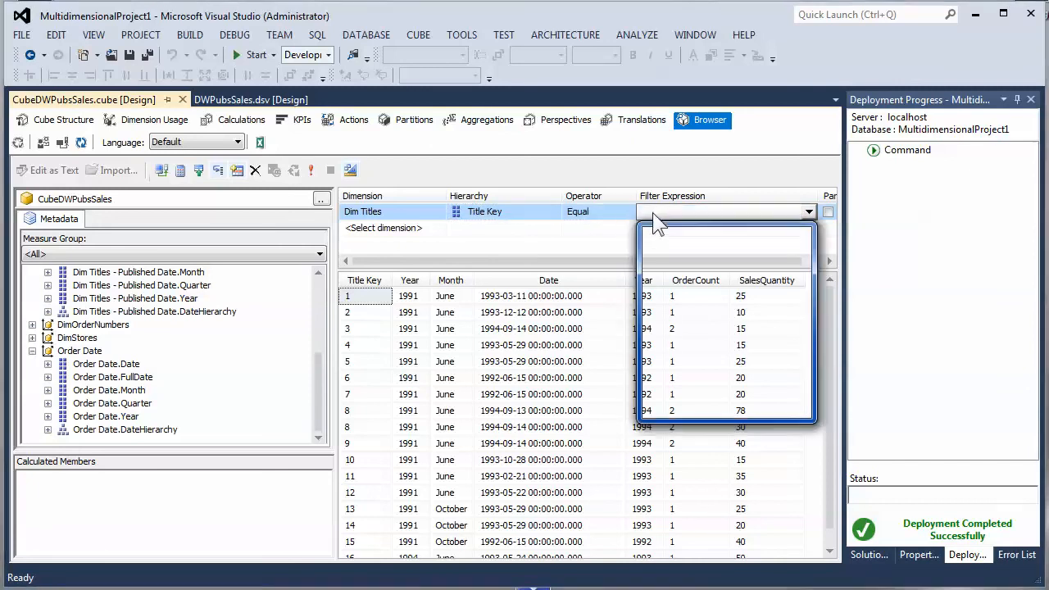
left_click(659, 241)
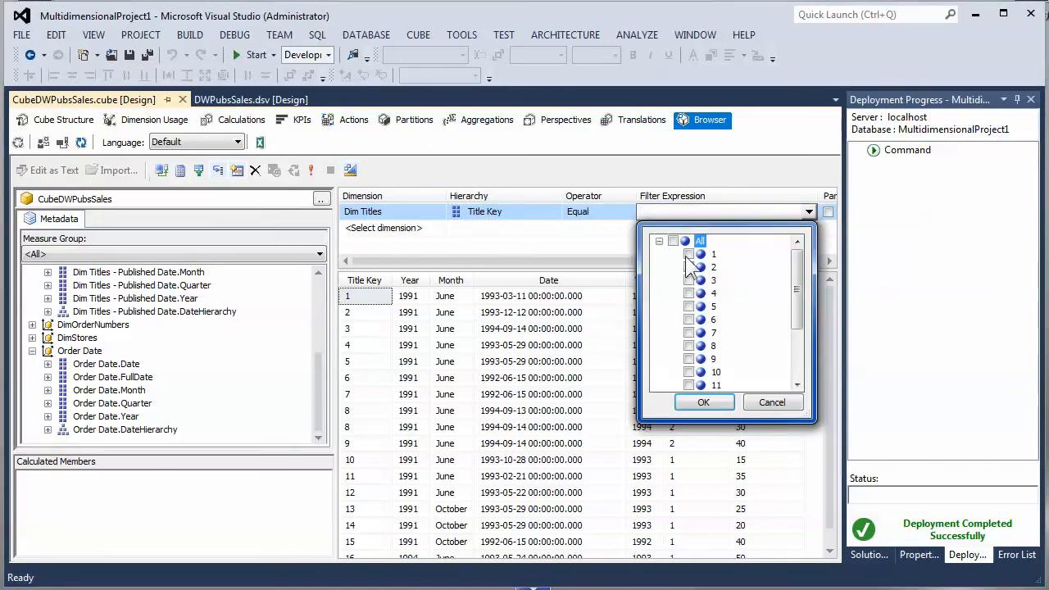
left_click(689, 255)
left_click(702, 402)
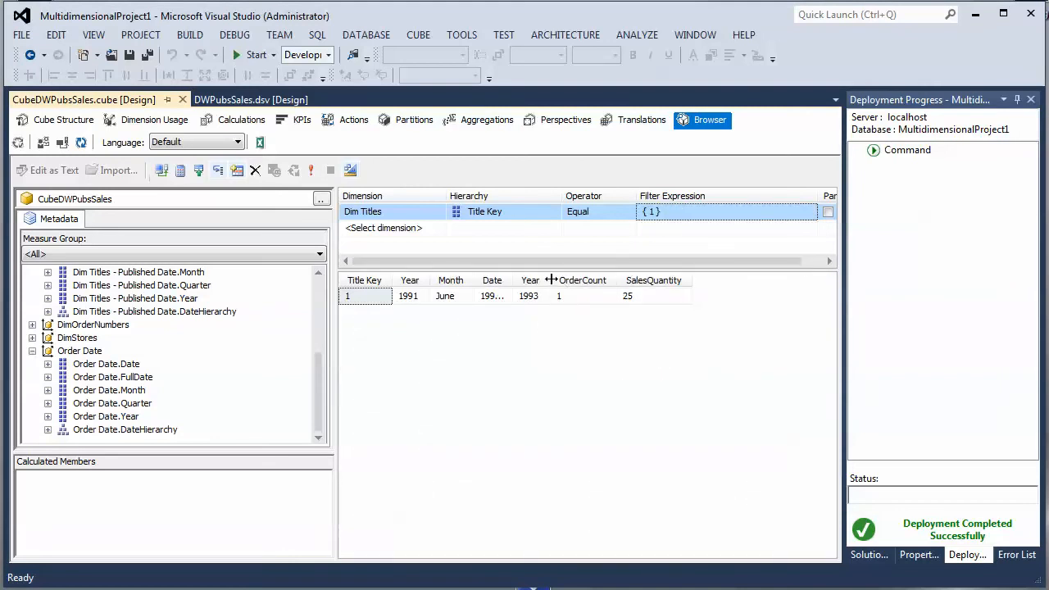
left_click_drag(551, 279, 590, 279)
left_click_drag(508, 280, 559, 279)
Step: Add member 3 to the Title Key filter and widen the order Year and Date columns again
left_click(681, 215)
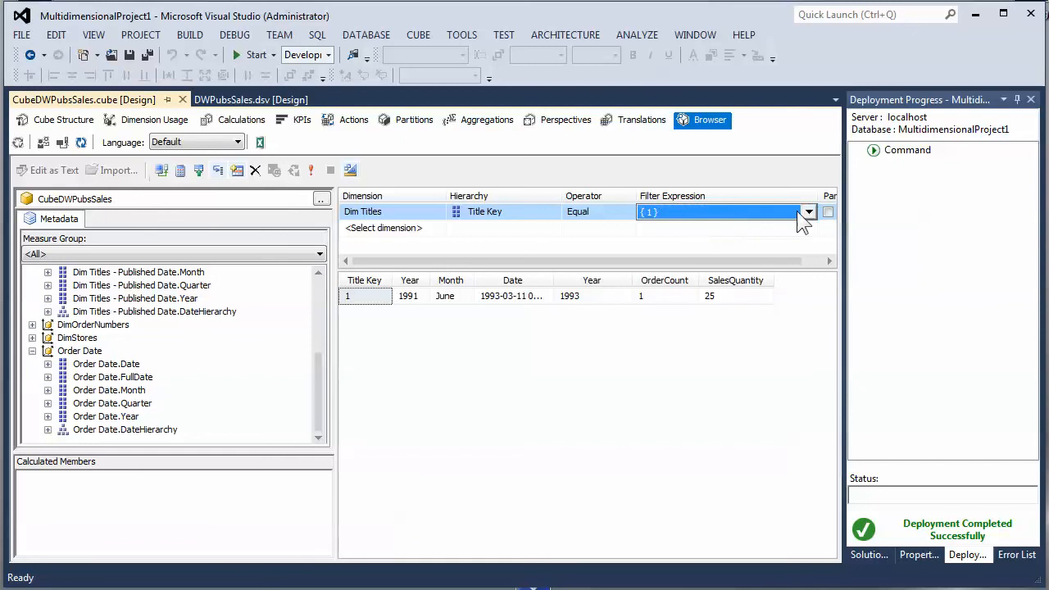
left_click(808, 211)
left_click(689, 280)
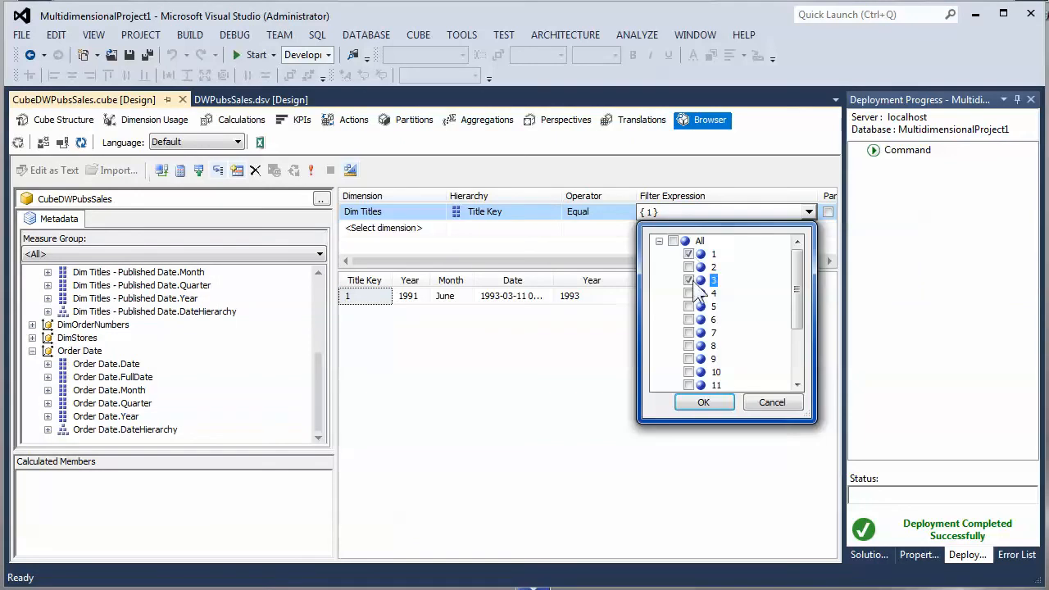
left_click(698, 402)
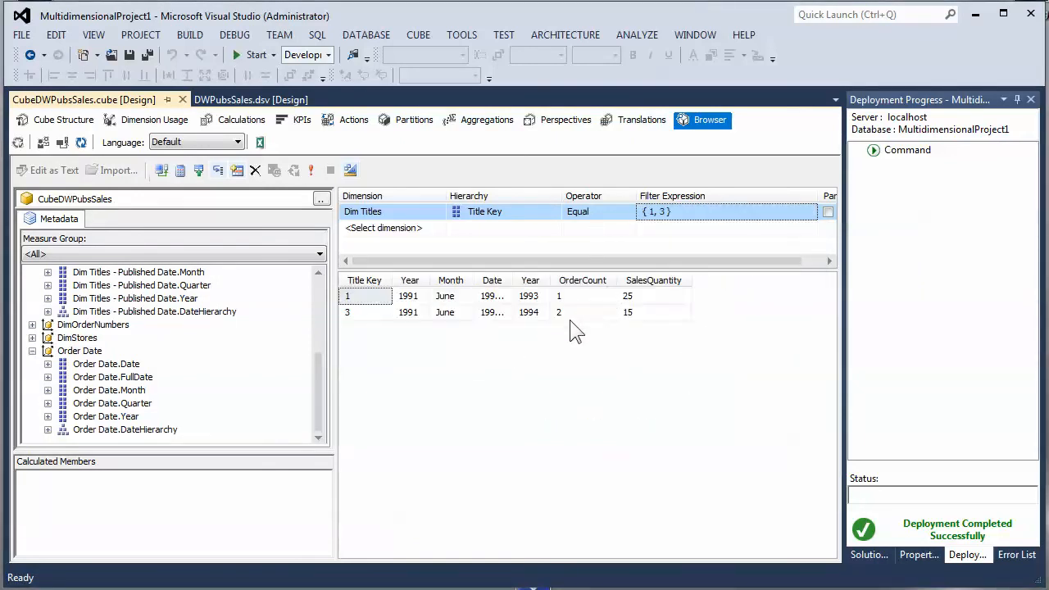
left_click_drag(549, 279, 581, 280)
left_click_drag(513, 279, 562, 279)
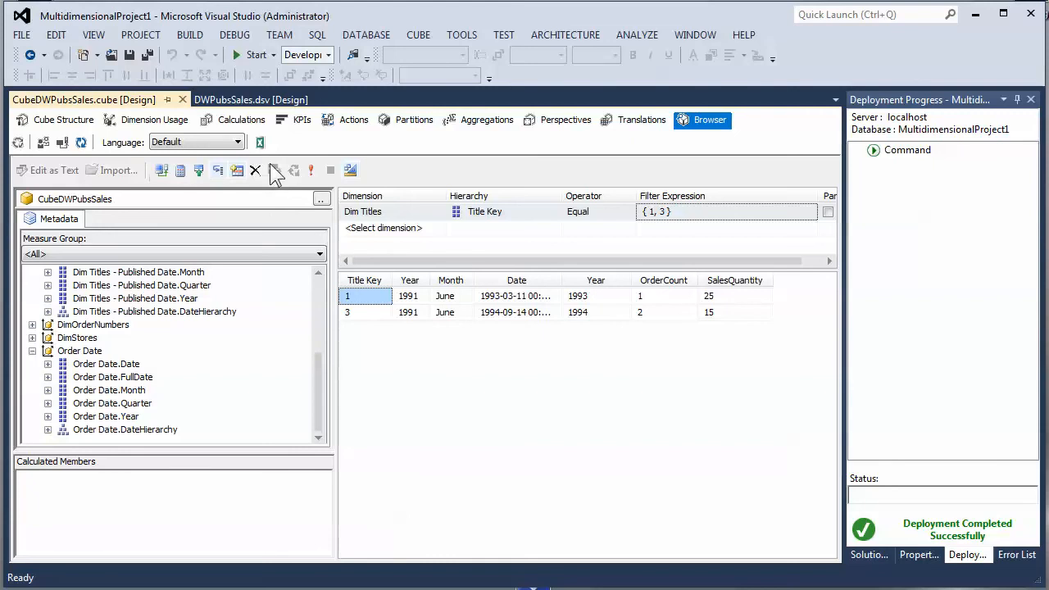
Step: Explore the DimTitles data from the DWPubsSales data source view, checking the PublishedDateKey values, and close it
left_click(265, 99)
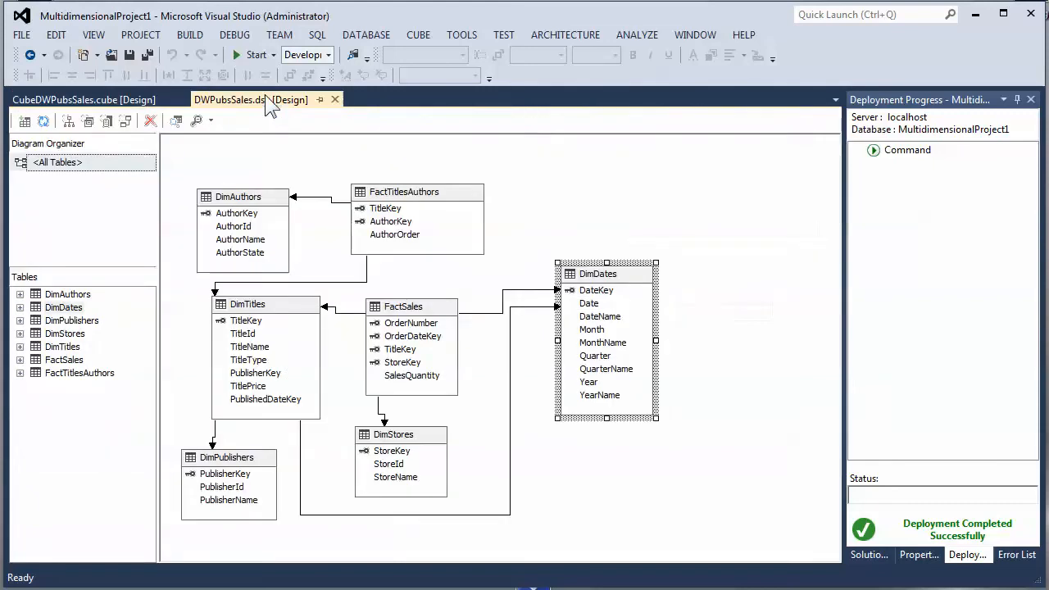
right_click(284, 310)
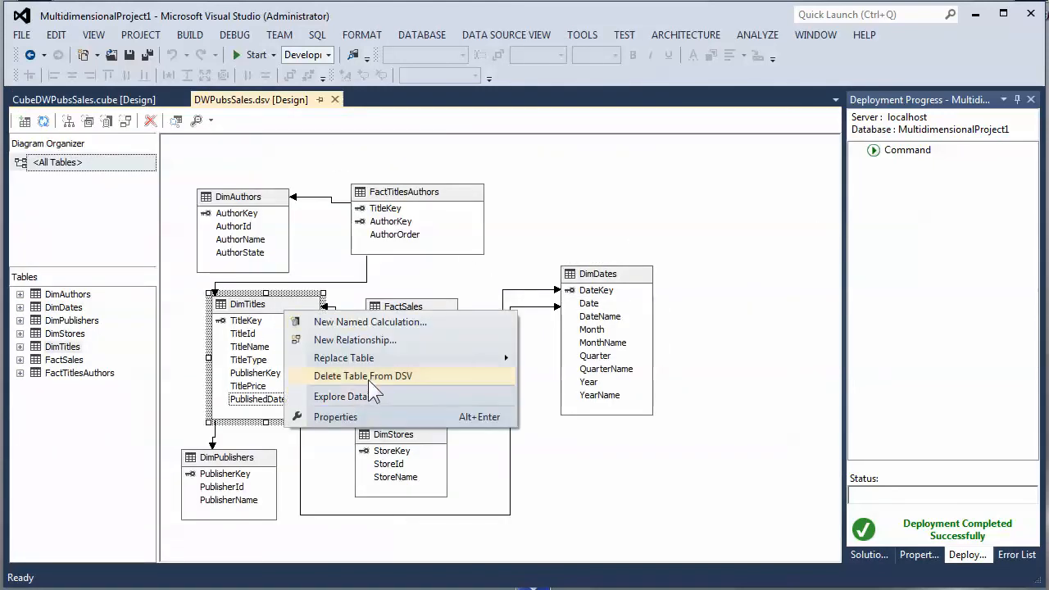
left_click(366, 398)
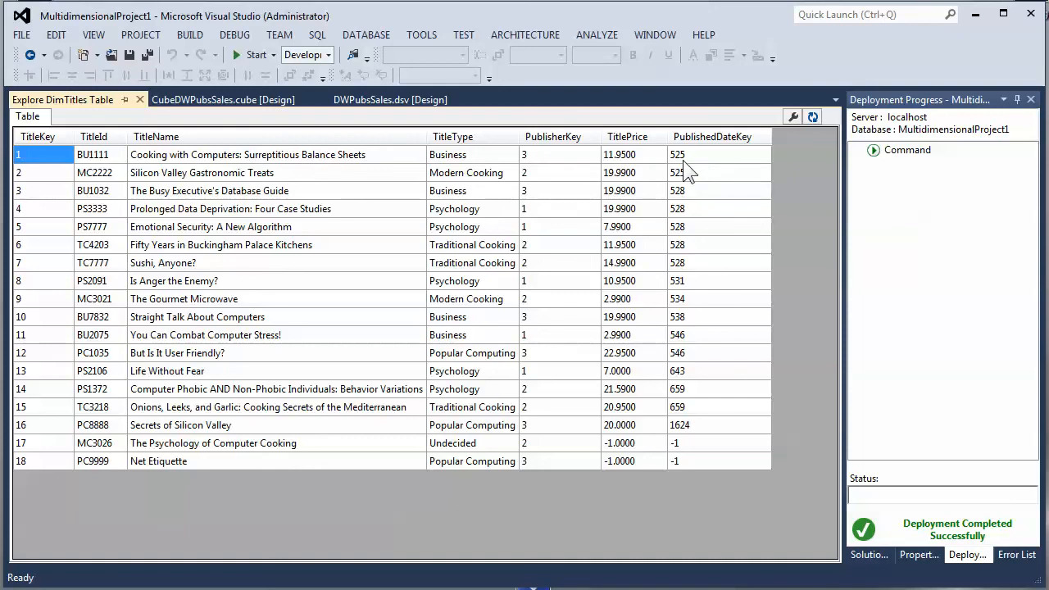
left_click(139, 100)
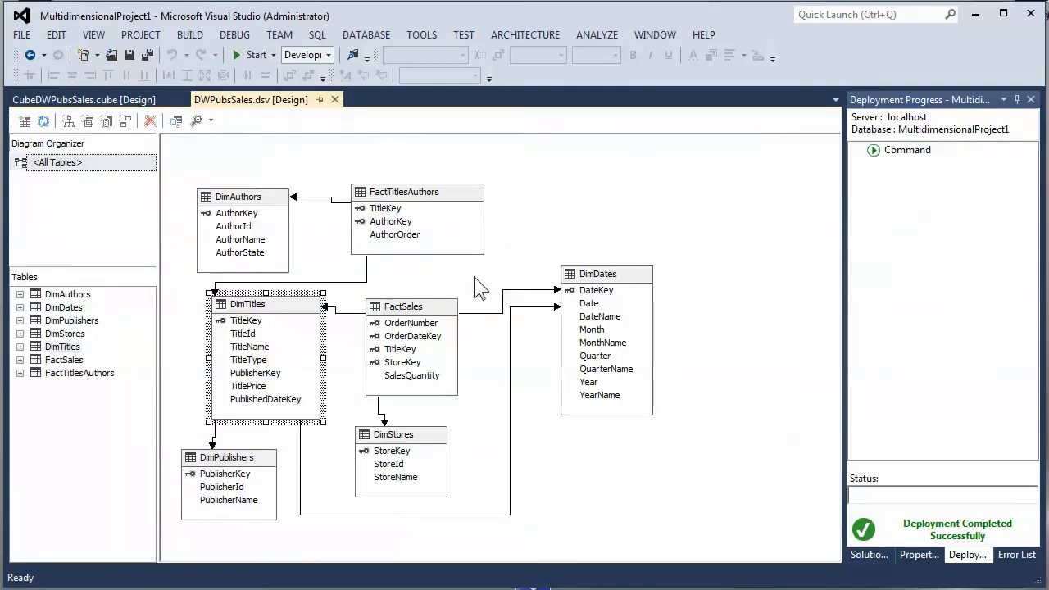
Step: Explore the DimDates data and find the date that belongs to DateKey 525
right_click(607, 278)
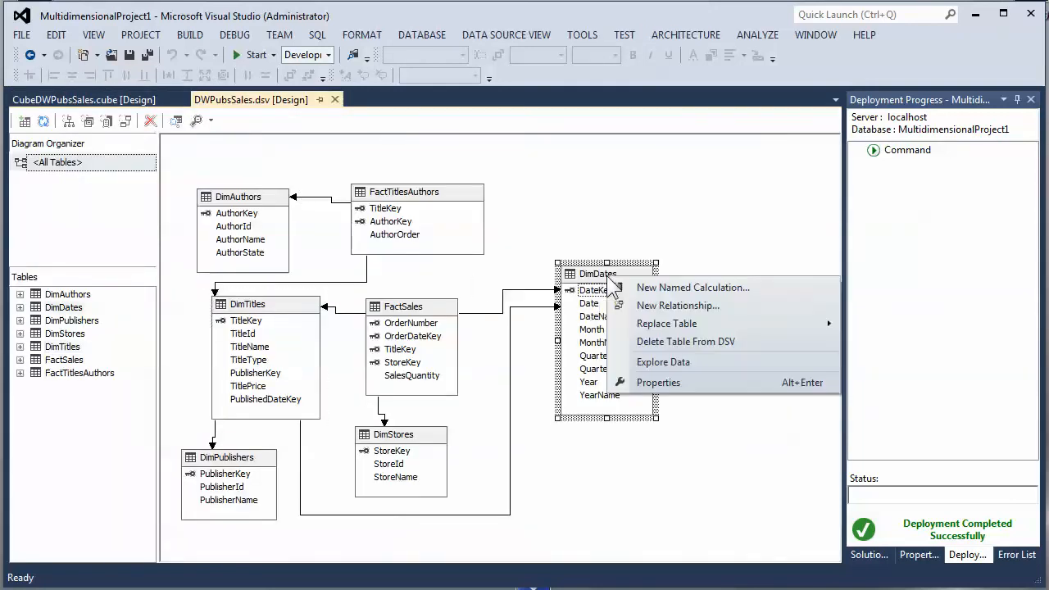
left_click(667, 361)
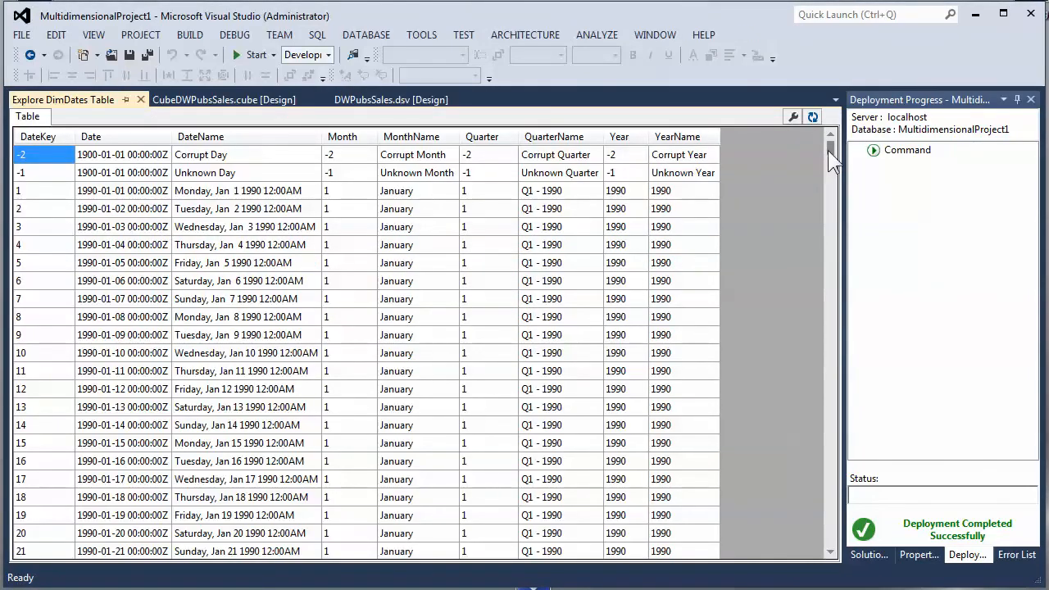
left_click_drag(830, 149, 813, 259)
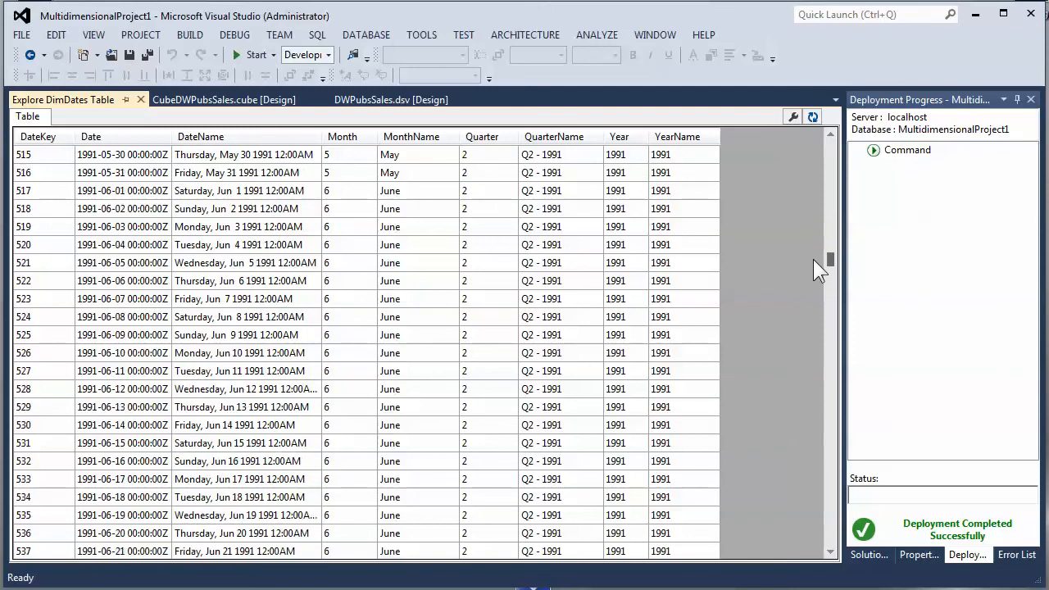
left_click(23, 281)
left_click(37, 336)
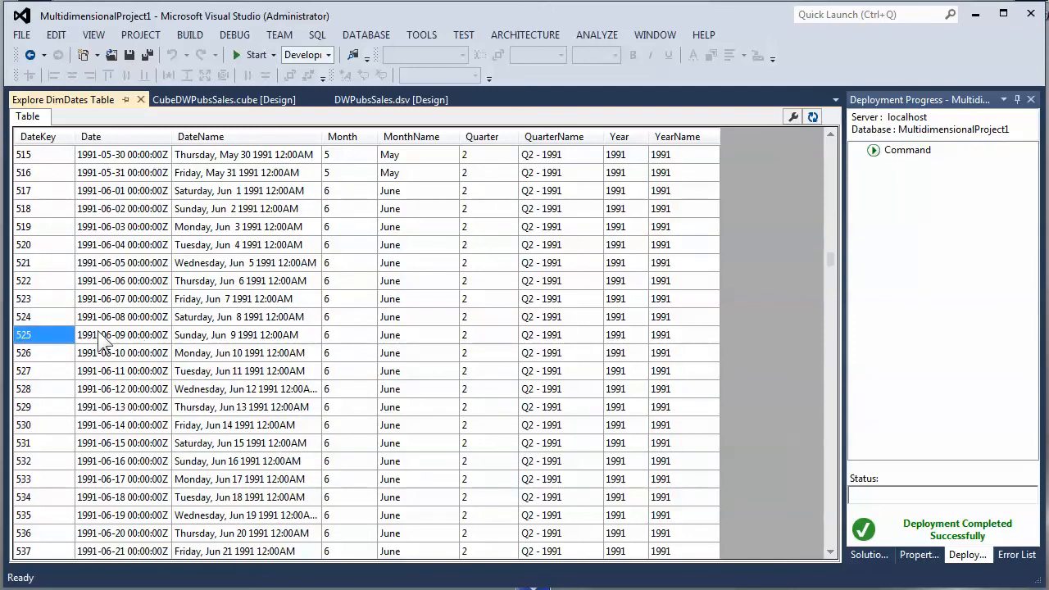
left_click(98, 336)
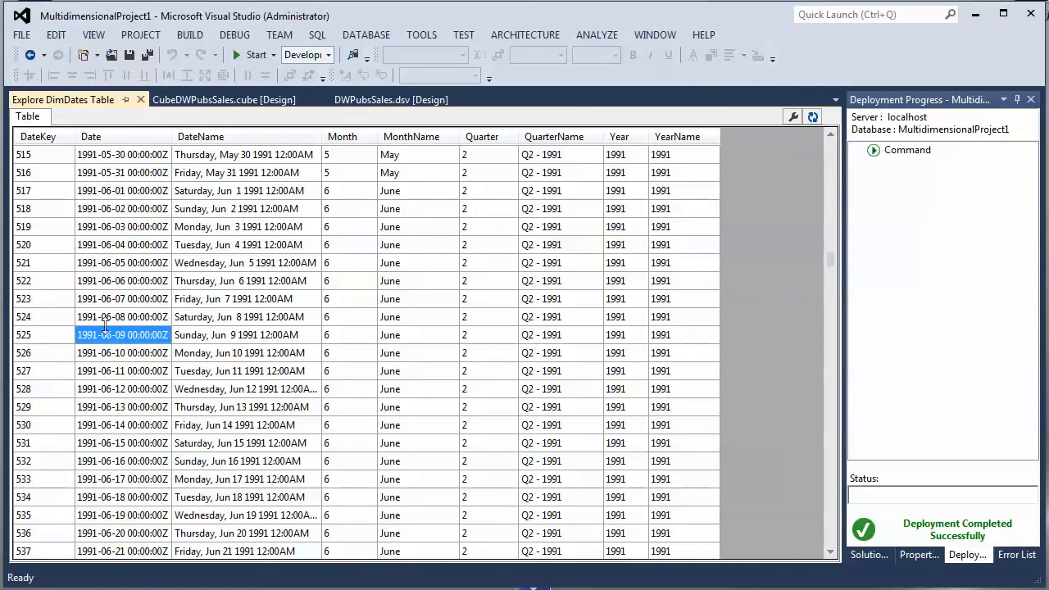
Step: Switch to SQL Server Management Studio, add "Select * from Titles" below the Sales query, and execute only that statement
left_click(100, 588)
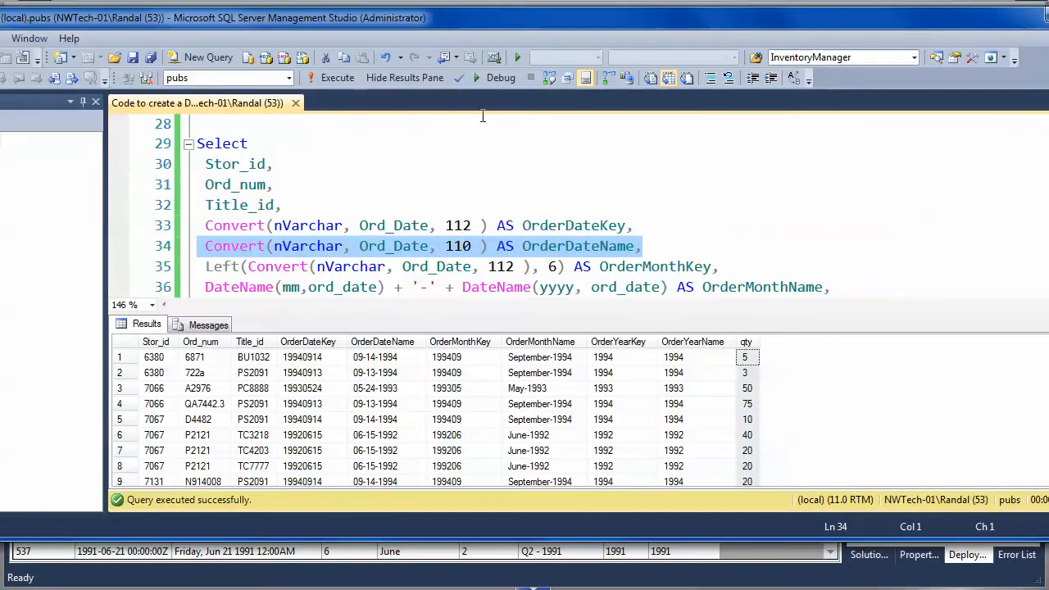
left_click_drag(344, 21, 572, 27)
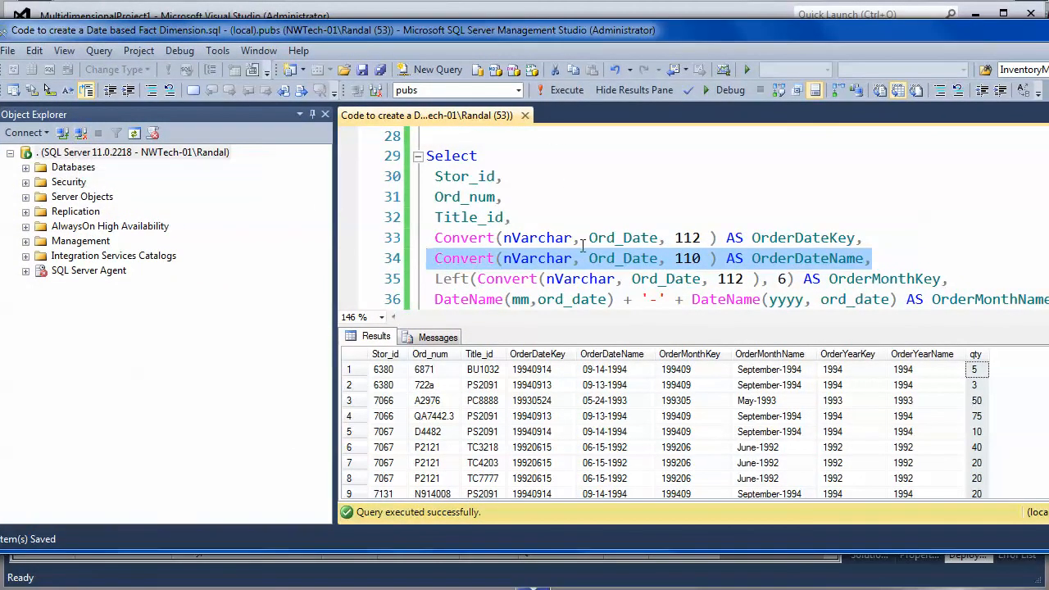
left_click(522, 167)
scroll(543, 211, "down", 3)
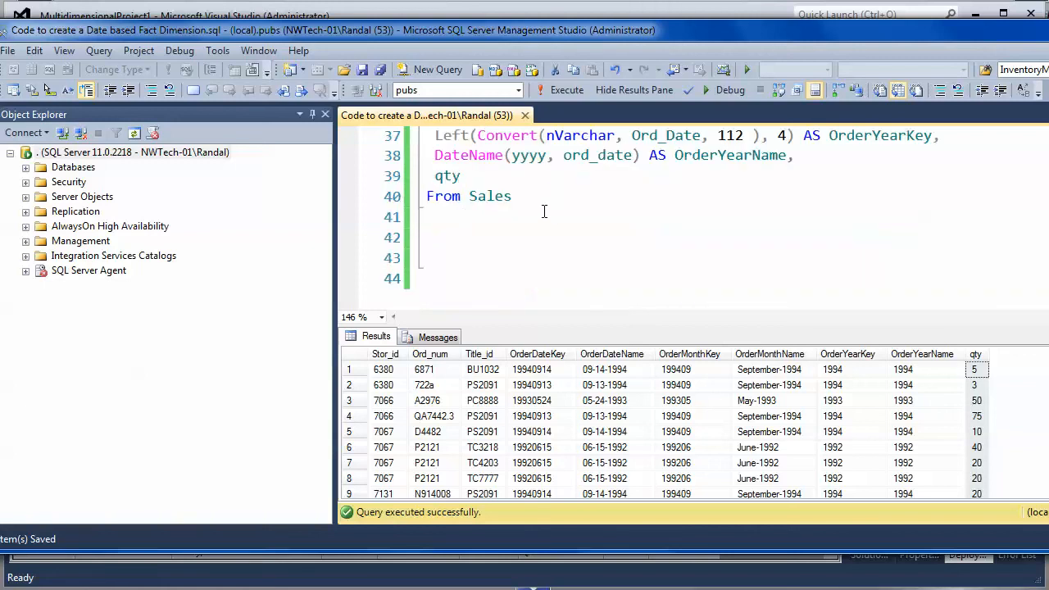
key("Return")
key("Return")
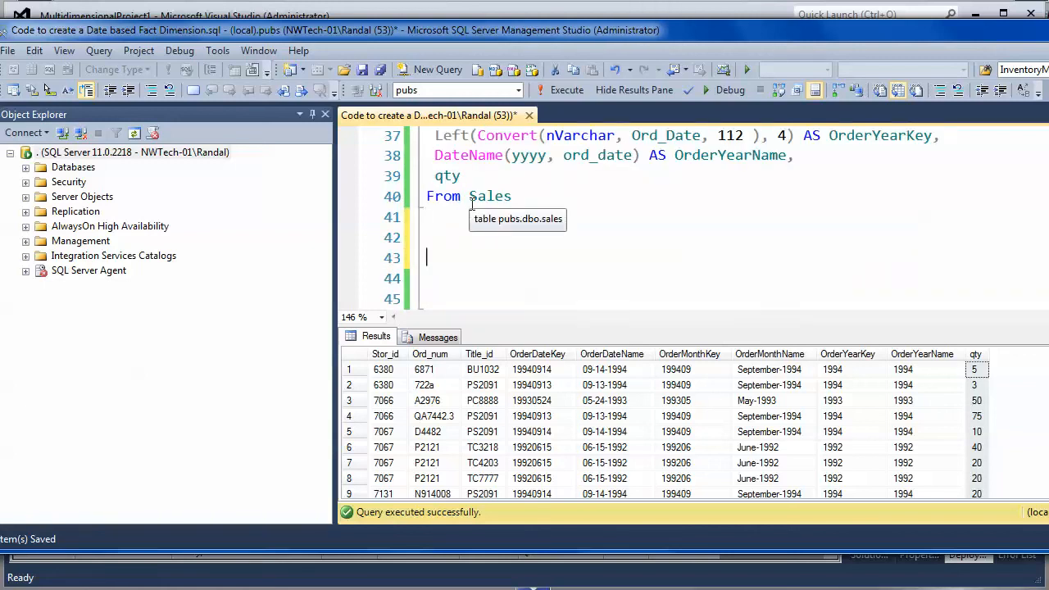
type("Select * ")
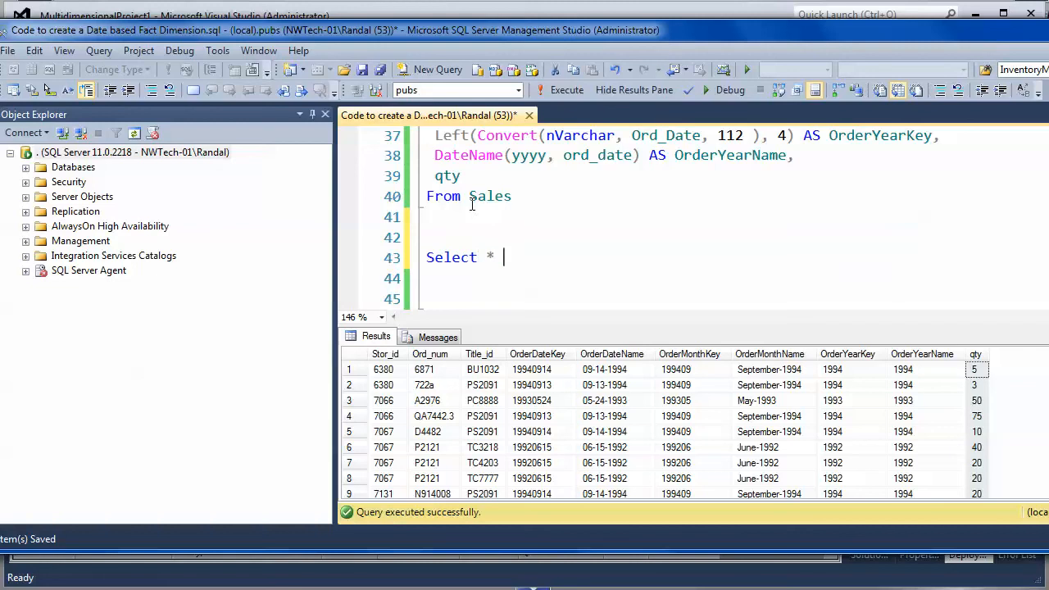
type("from Titles")
left_click_drag(601, 257, 424, 238)
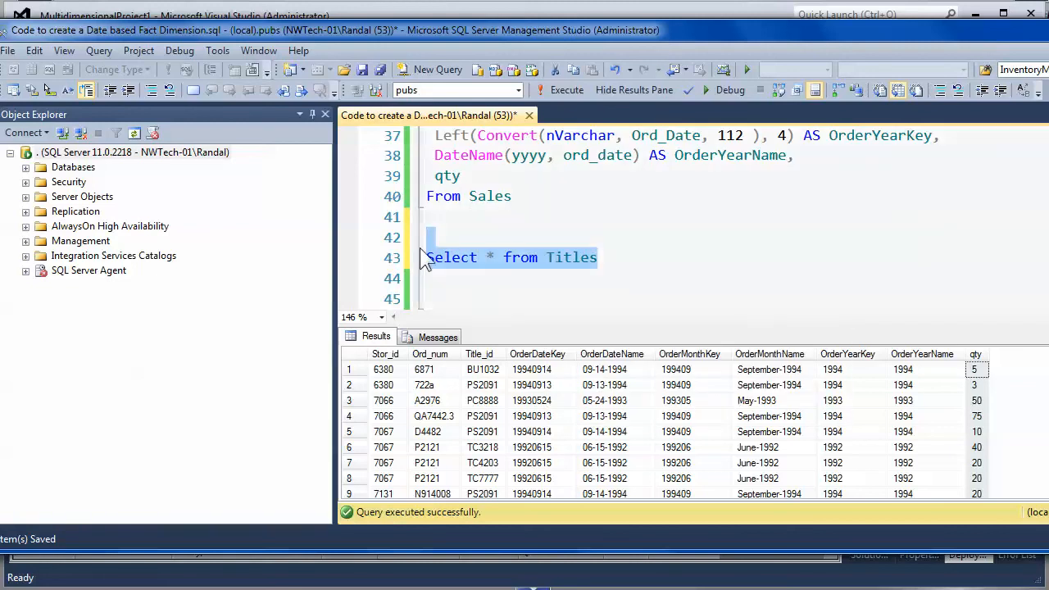
left_click(551, 89)
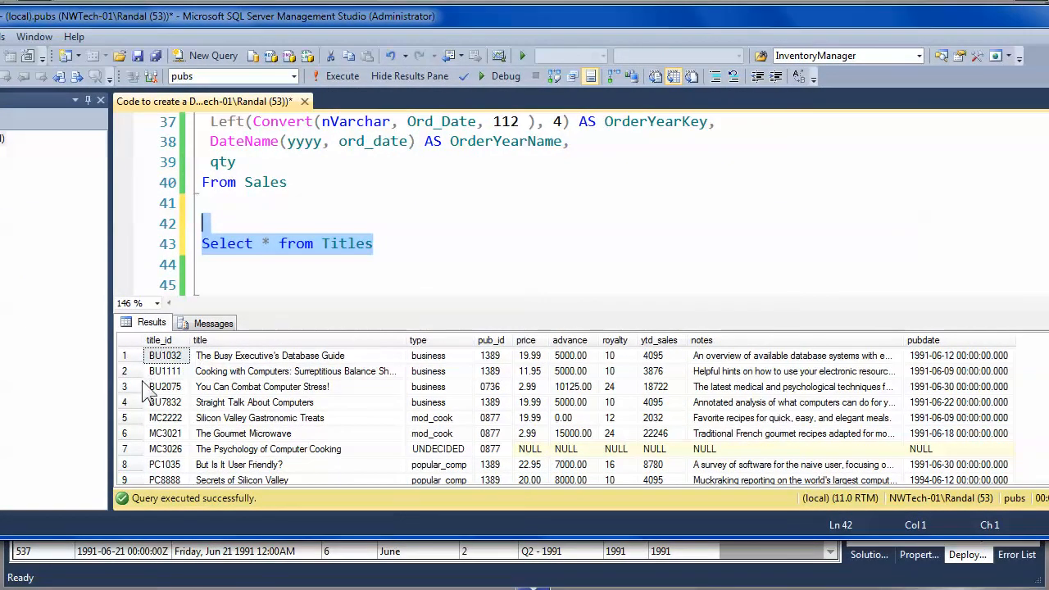
Step: Check the pubdate of title BU1111 in the results, then return to Visual Studio and close the DimDates data
left_click(236, 372)
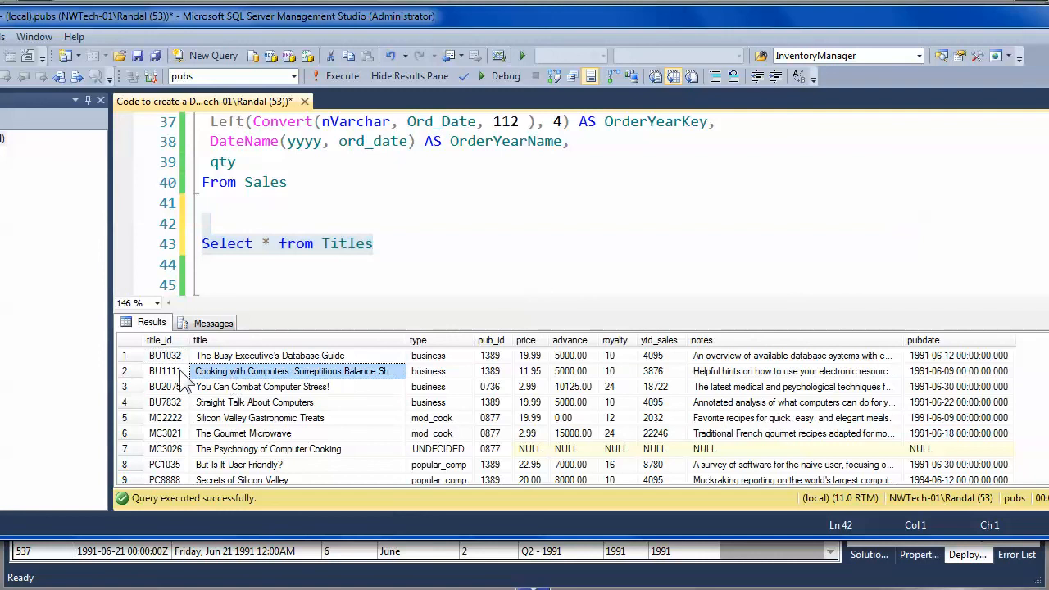
left_click(169, 373)
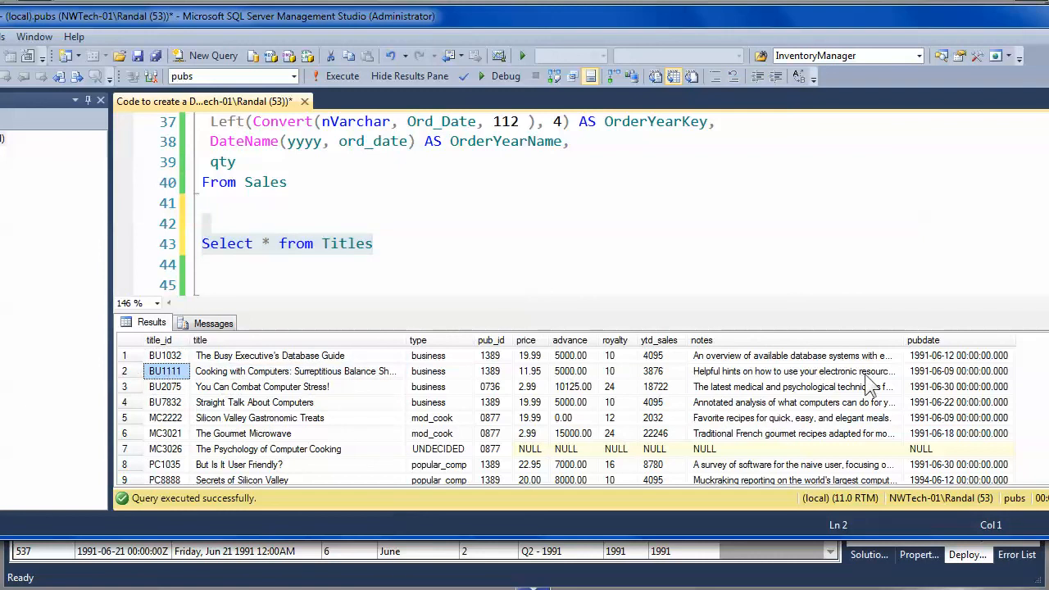
left_click(920, 376)
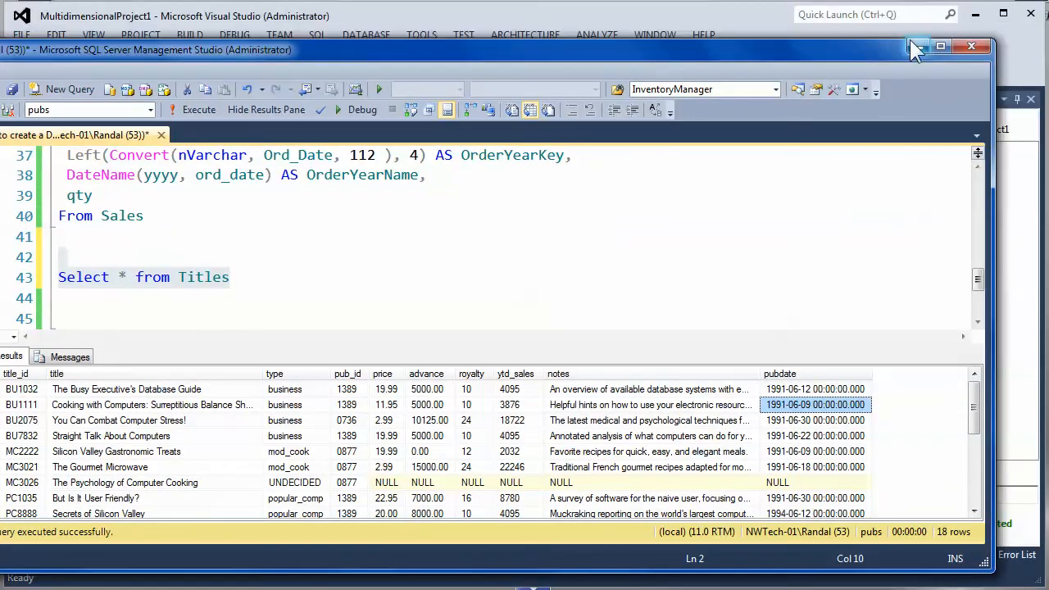
left_click(912, 47)
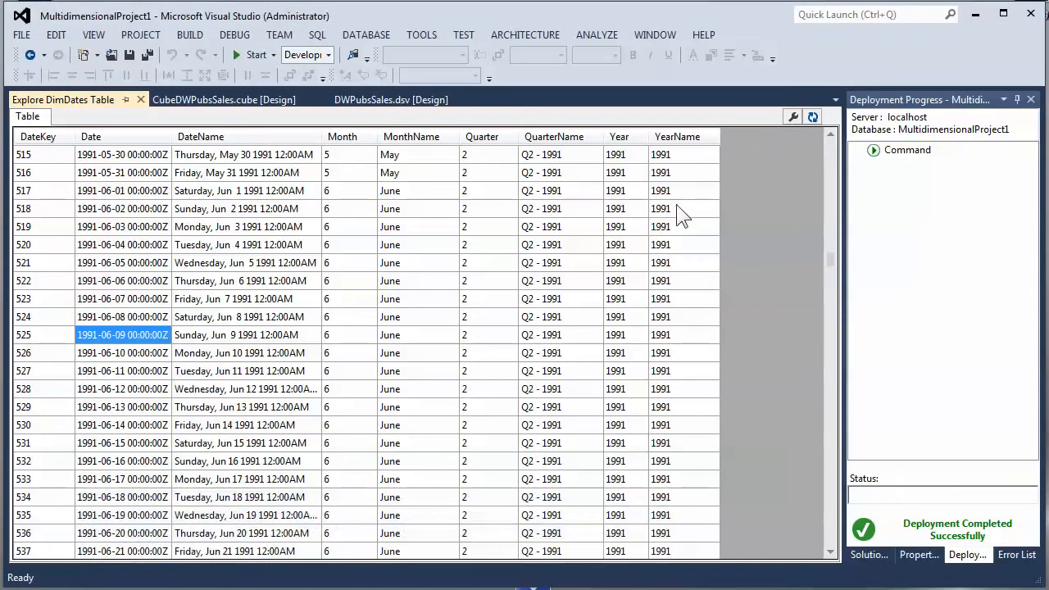
left_click(141, 100)
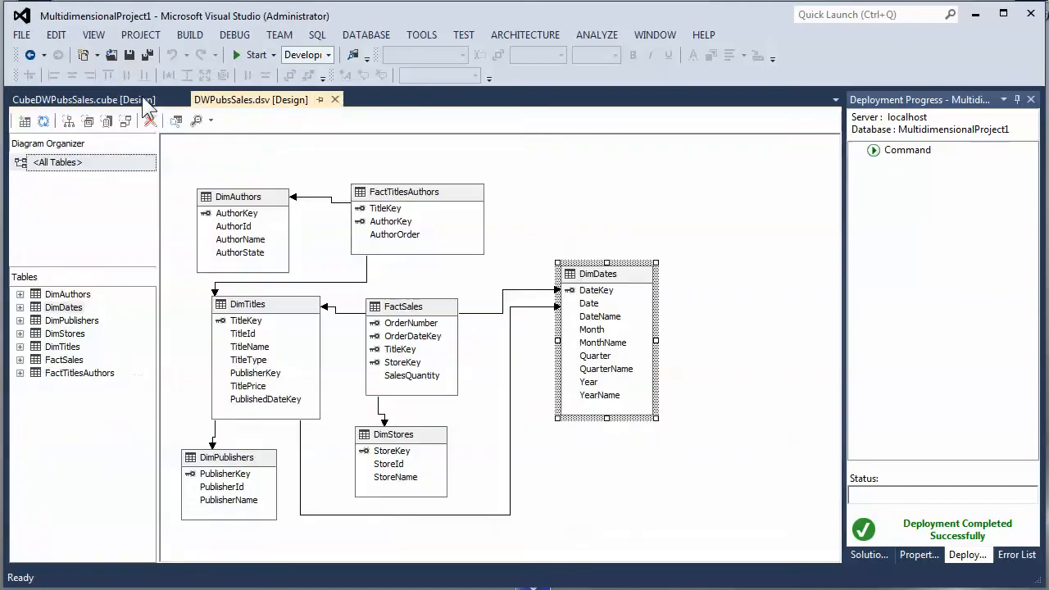
Step: Open the CubeDWPubsSales cube in Excel, enable the data connection for its PivotTable, and reposition the Excel window
left_click(98, 99)
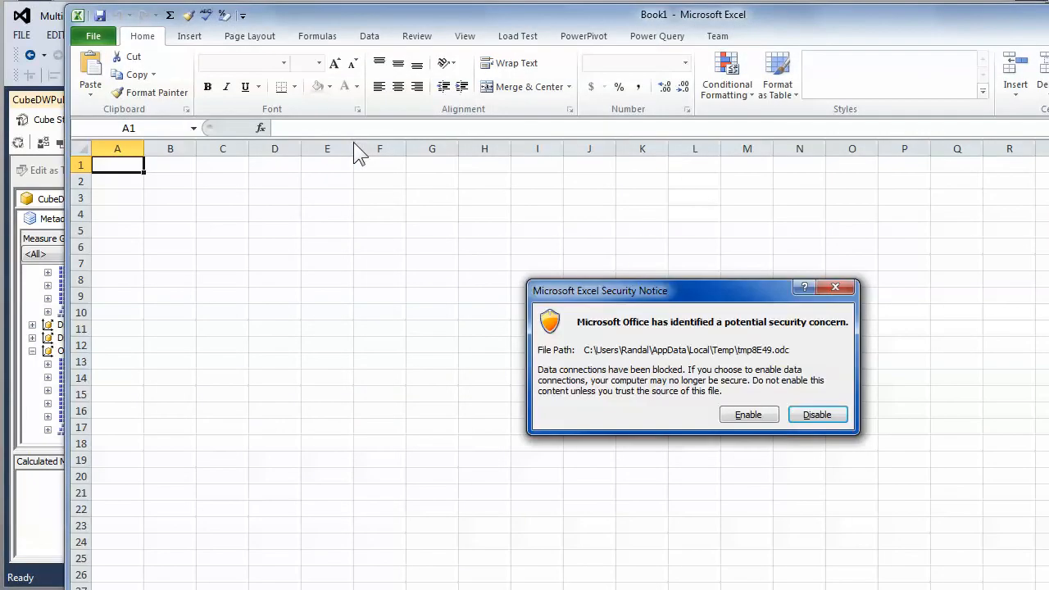
left_click(747, 415)
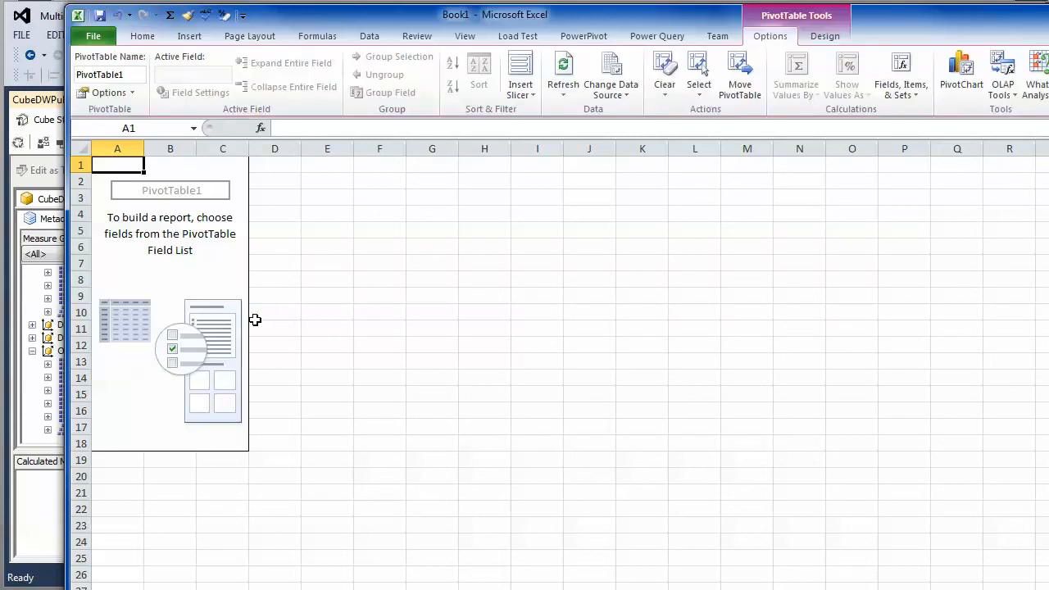
left_click_drag(545, 35, 496, 30)
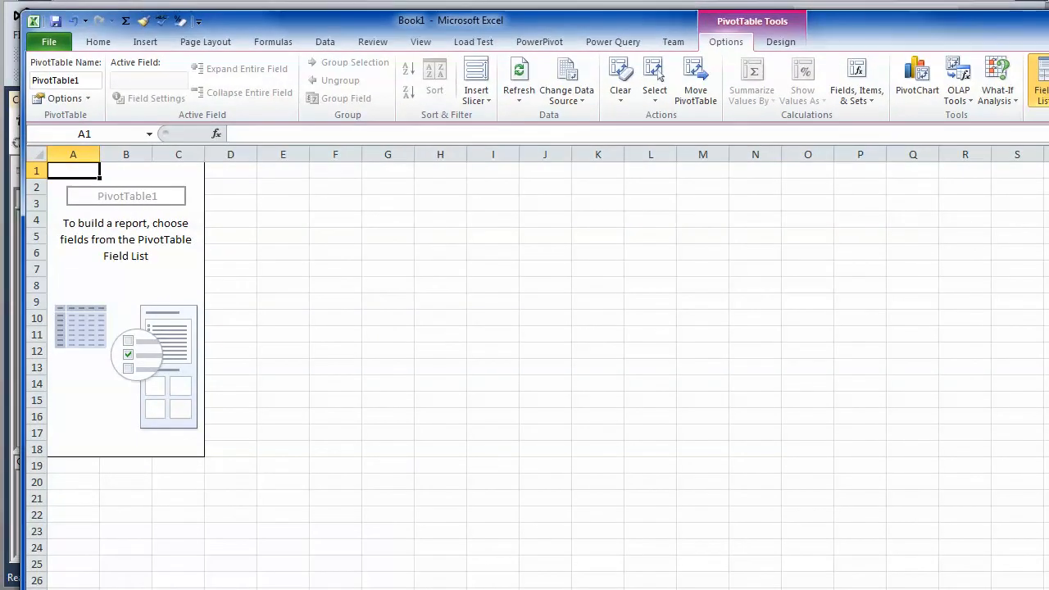
Step: Narrow the Excel window, then add SalesQuantity as the PivotTable's values and the Dim Titles - Published Date hierarchy as row labels
left_click_drag(1048, 57, 867, 58)
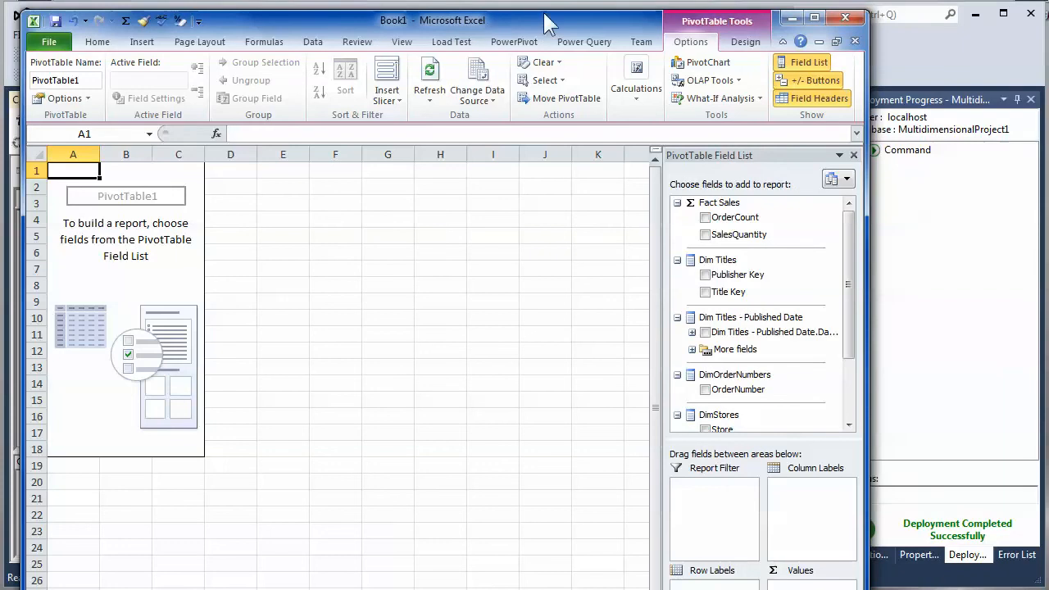
left_click(706, 234)
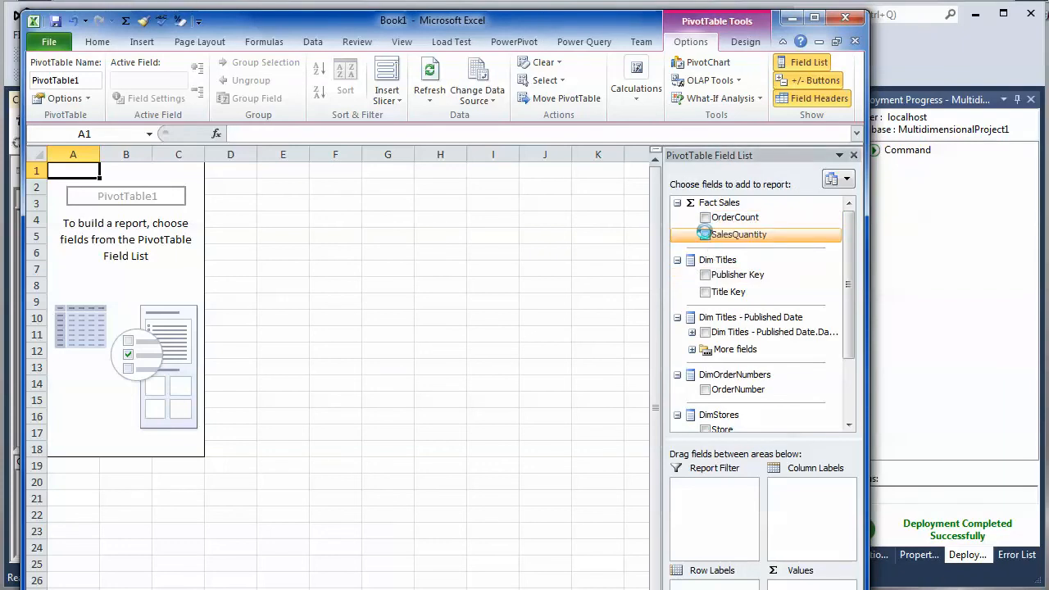
left_click(691, 333)
left_click_drag(852, 264, 851, 292)
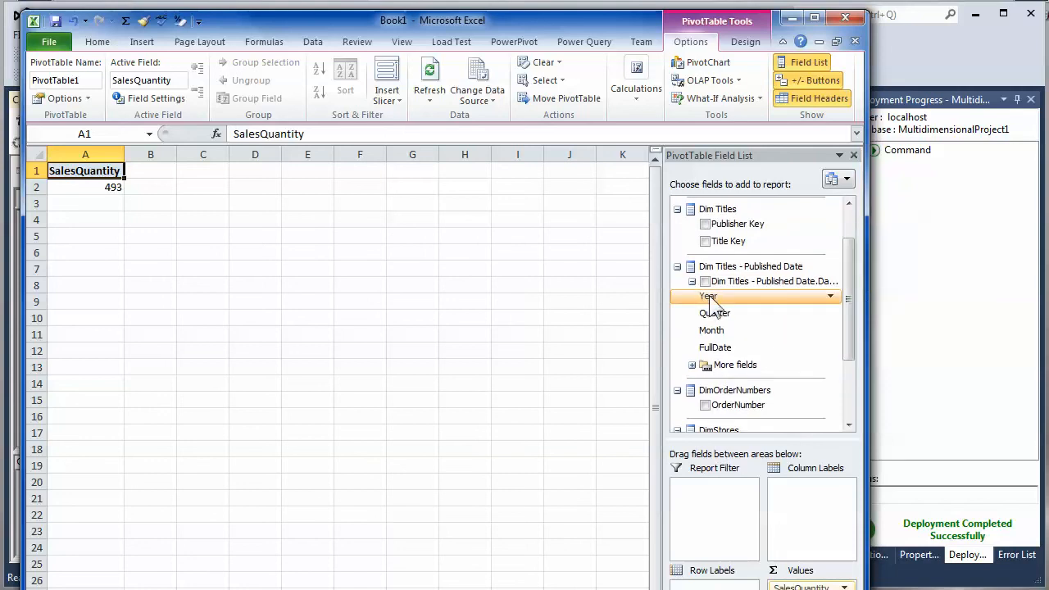
left_click_drag(709, 299, 711, 582)
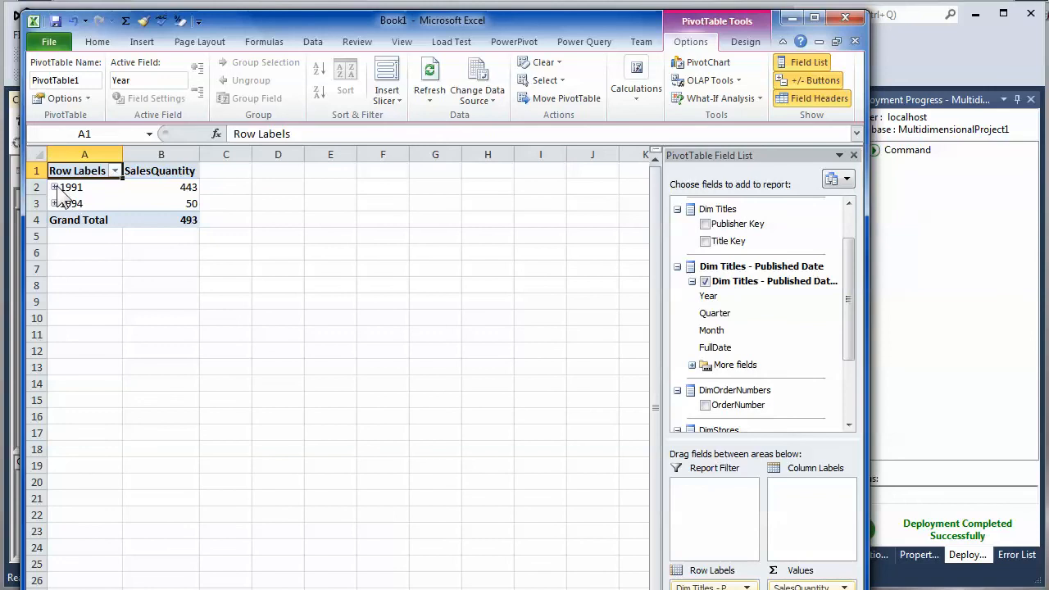
Step: Widen the Row Labels column and drill down from 1991 through Q2 - 1991 and June to the individual published dates
left_click(54, 187)
left_click_drag(123, 154, 201, 154)
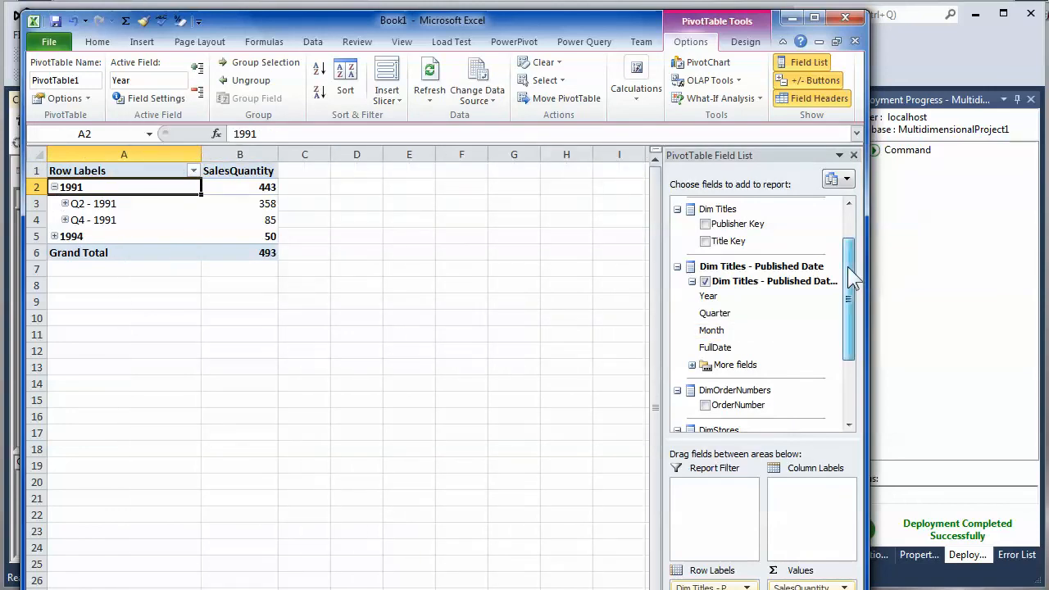
left_click_drag(849, 272, 842, 304)
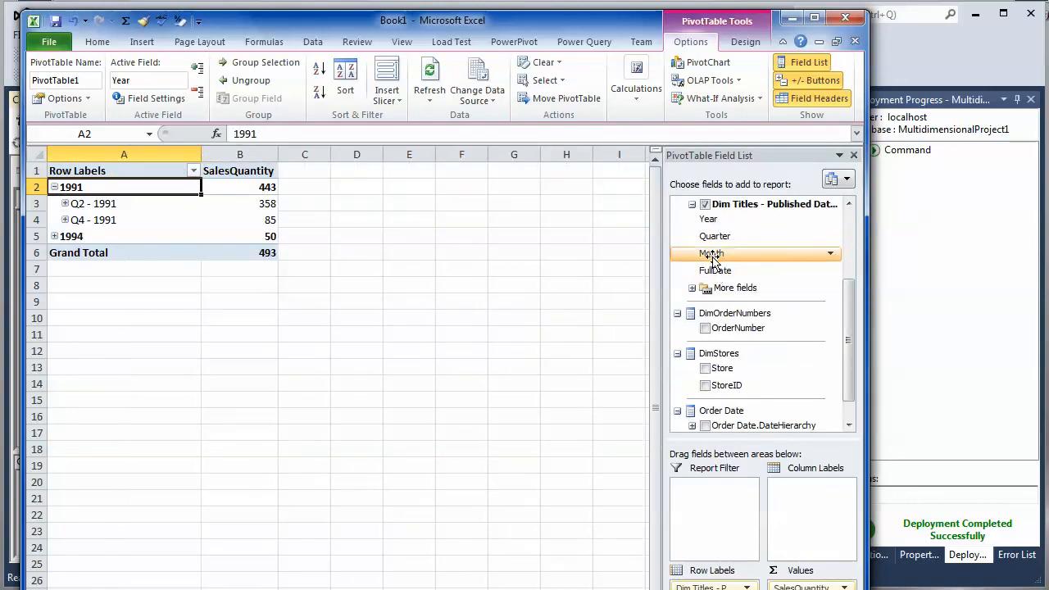
left_click_drag(709, 253, 705, 587)
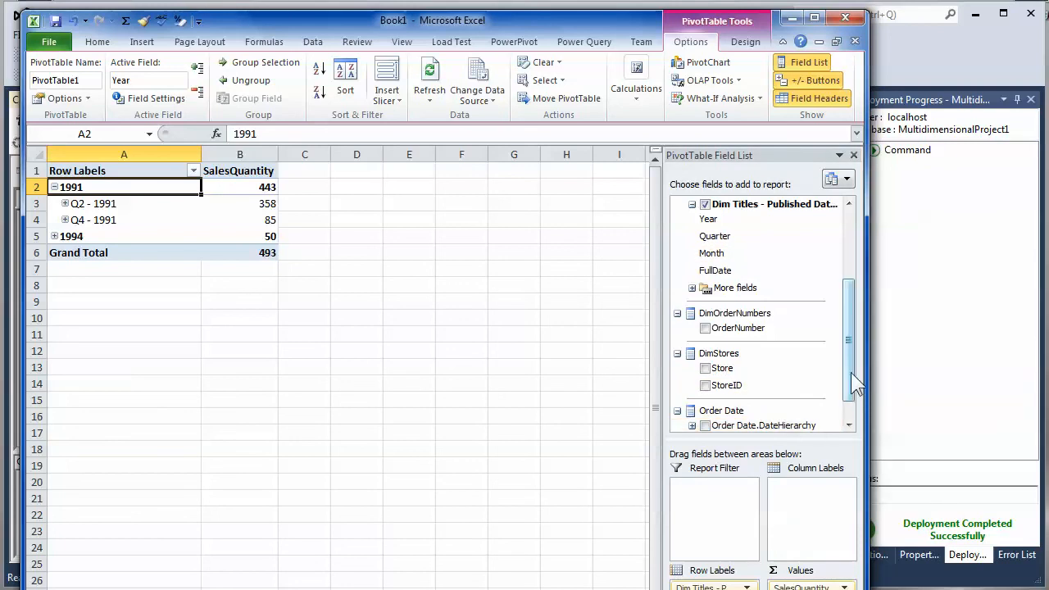
left_click(64, 203)
left_click(75, 220)
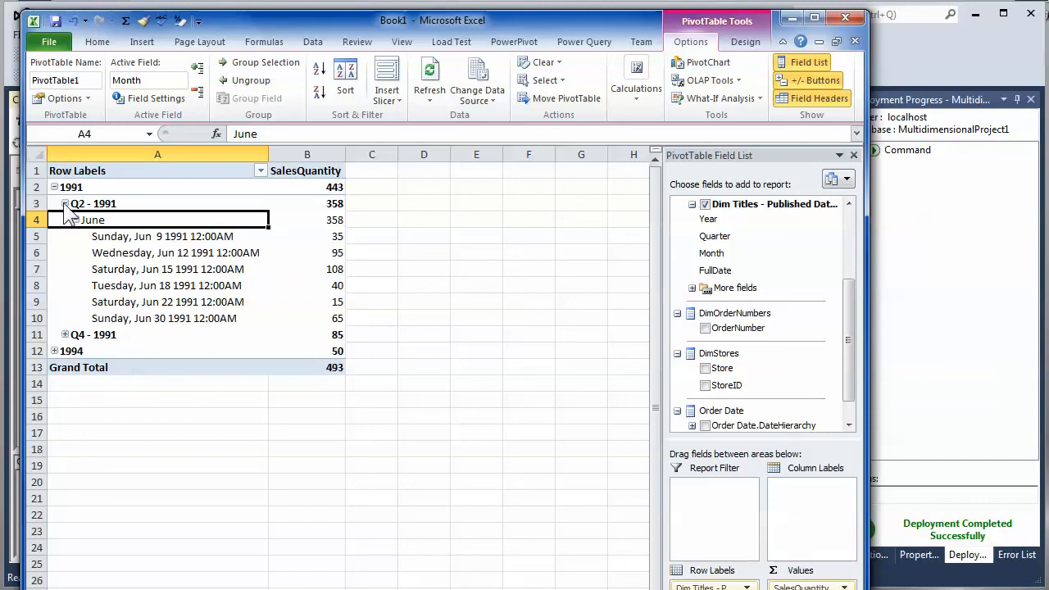
Step: Add Title Key as the first row label, shorten the Excel window, and remove the published date hierarchy from the rows
left_click_drag(843, 319, 831, 260)
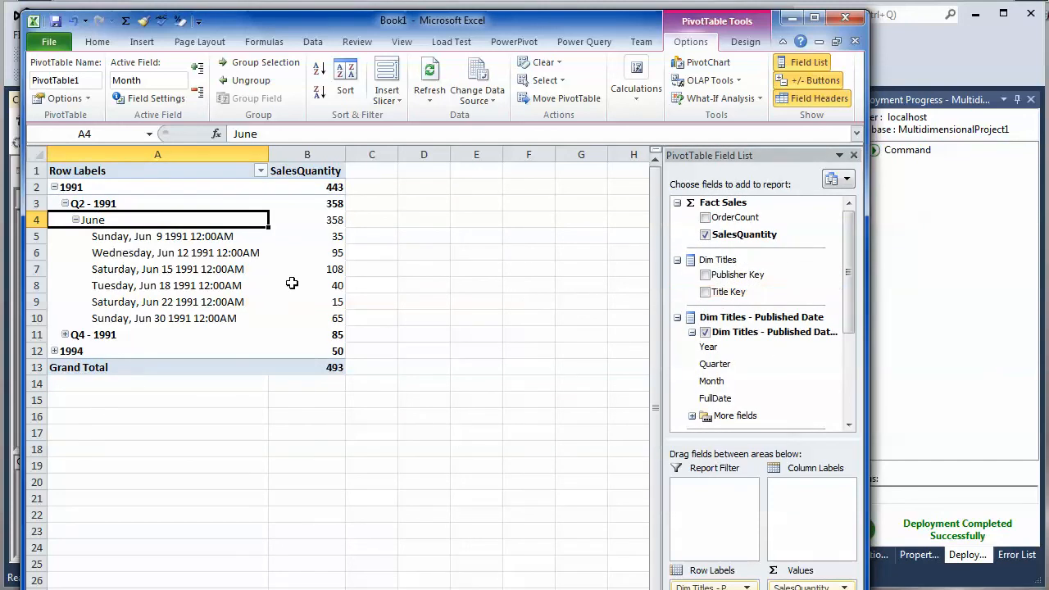
left_click(704, 292)
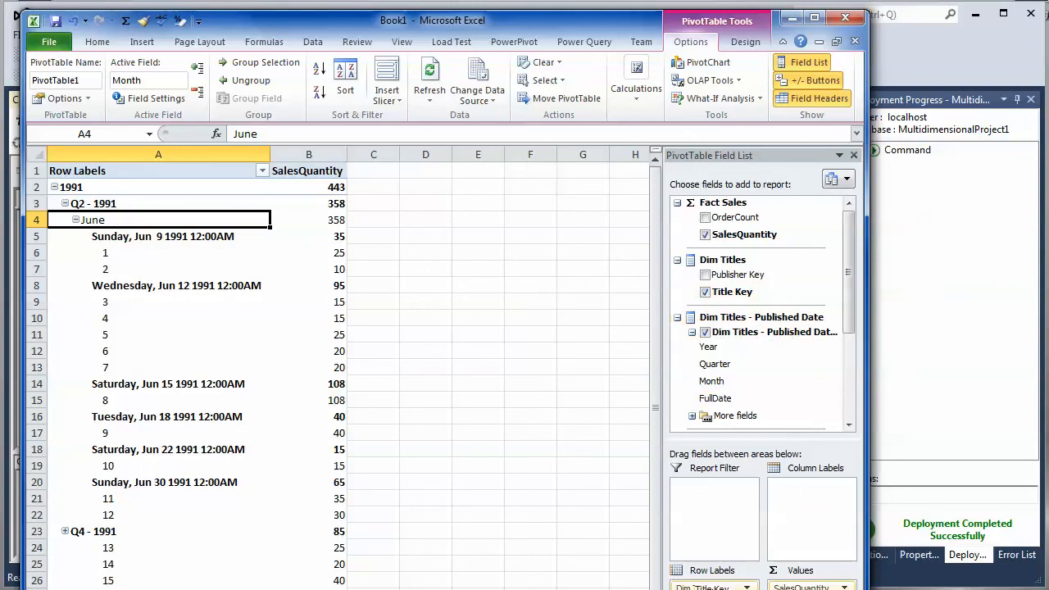
left_click_drag(712, 588, 712, 582)
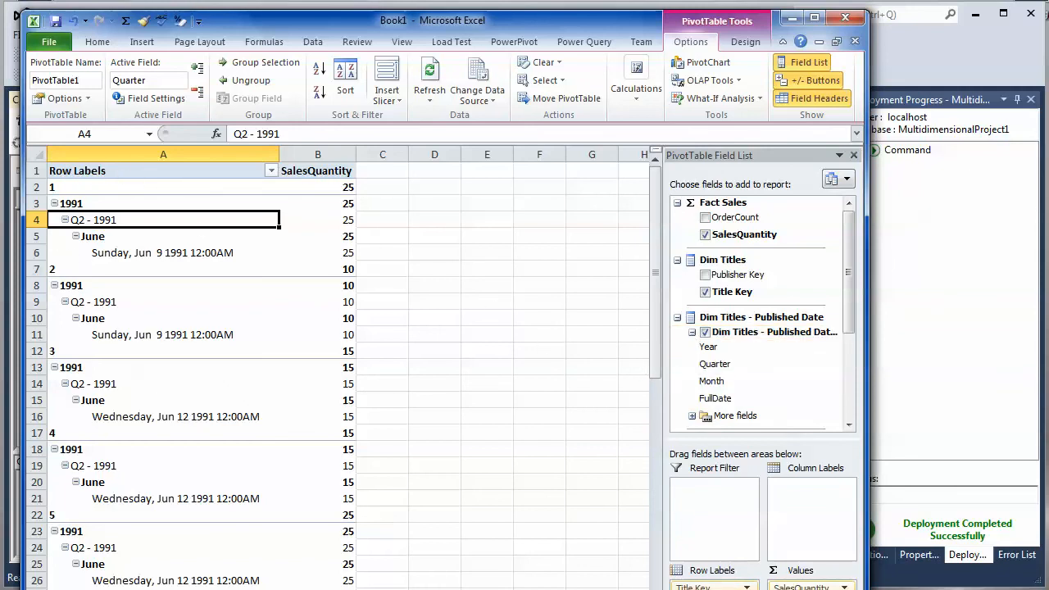
left_click_drag(615, 589, 614, 570)
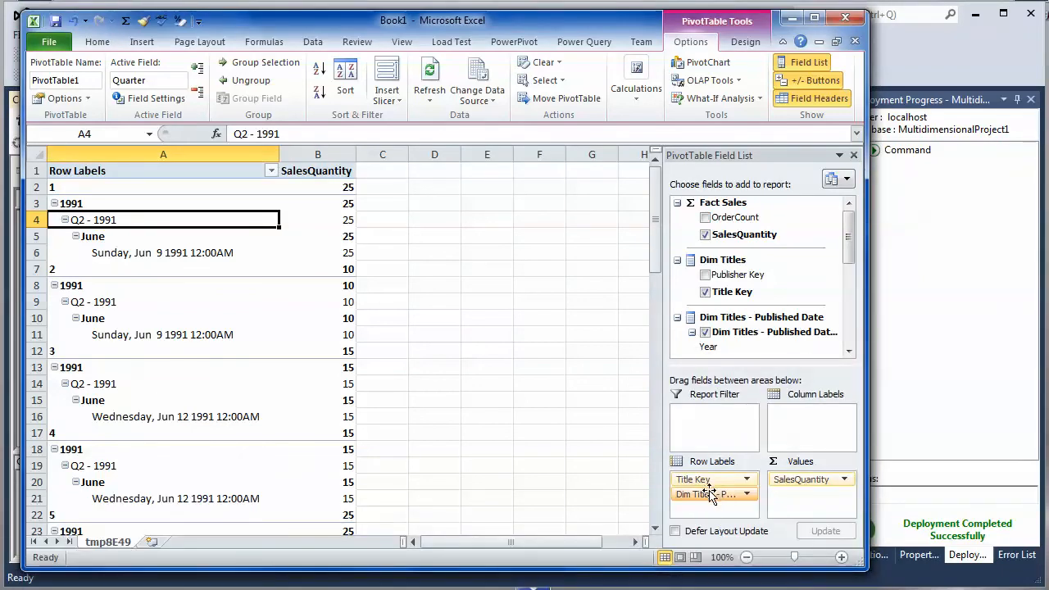
left_click_drag(702, 496, 566, 456)
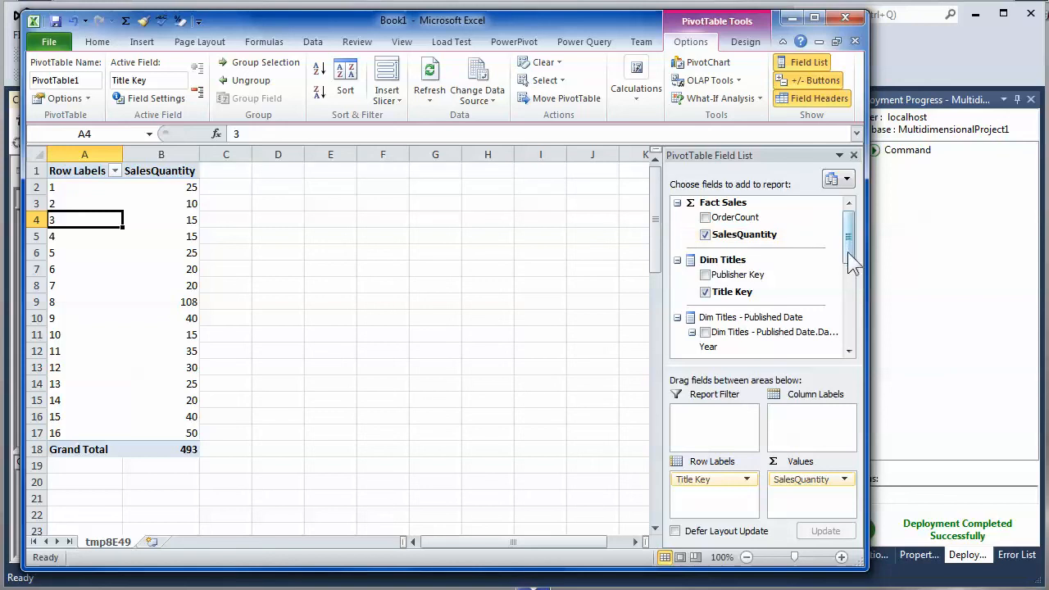
Step: Add the separate Dim Titles - Published Date Year and Month fields to the row labels below Title Key
left_click_drag(848, 255, 856, 280)
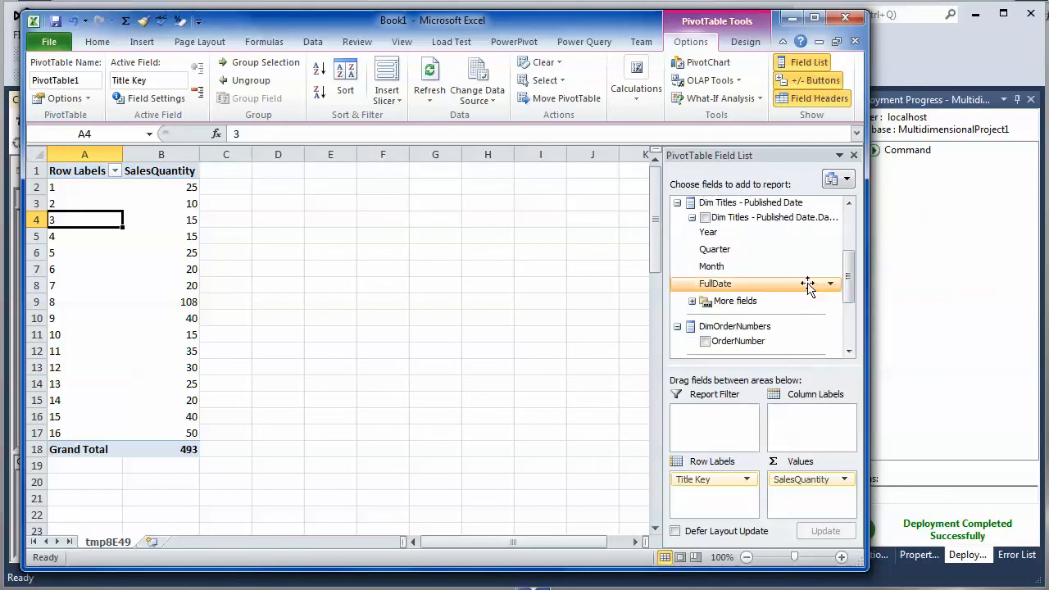
left_click(692, 301)
left_click_drag(847, 286, 855, 299)
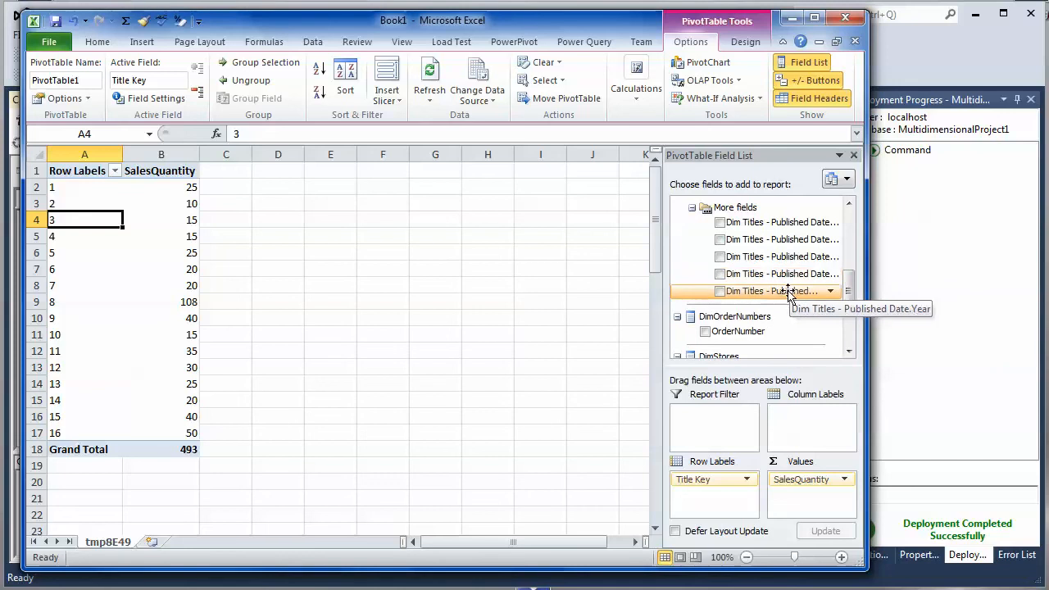
left_click_drag(786, 291, 725, 501)
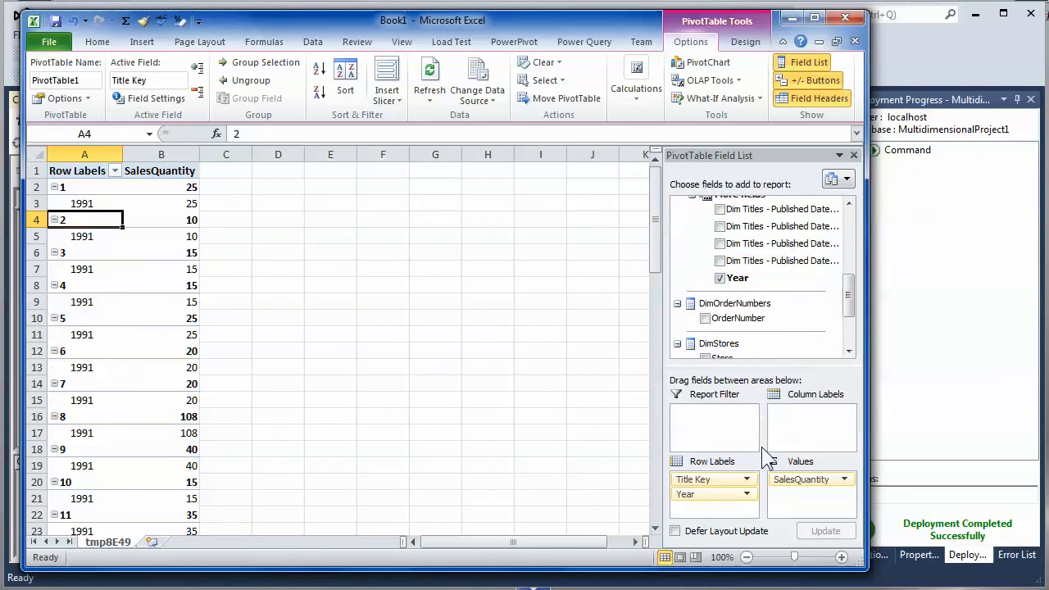
scroll(850, 291, "up", 1)
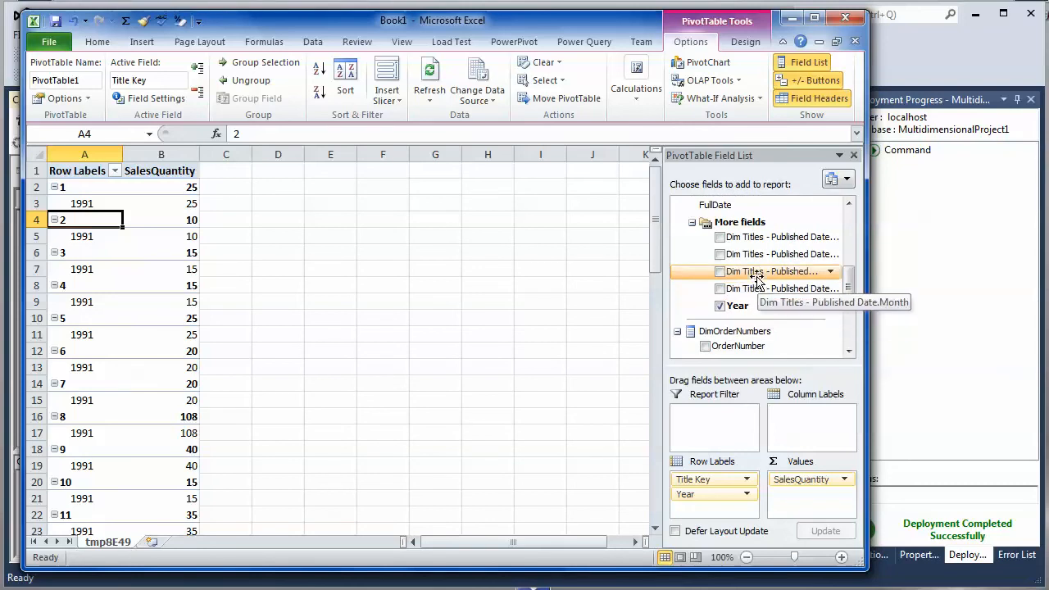
left_click_drag(761, 274, 720, 506)
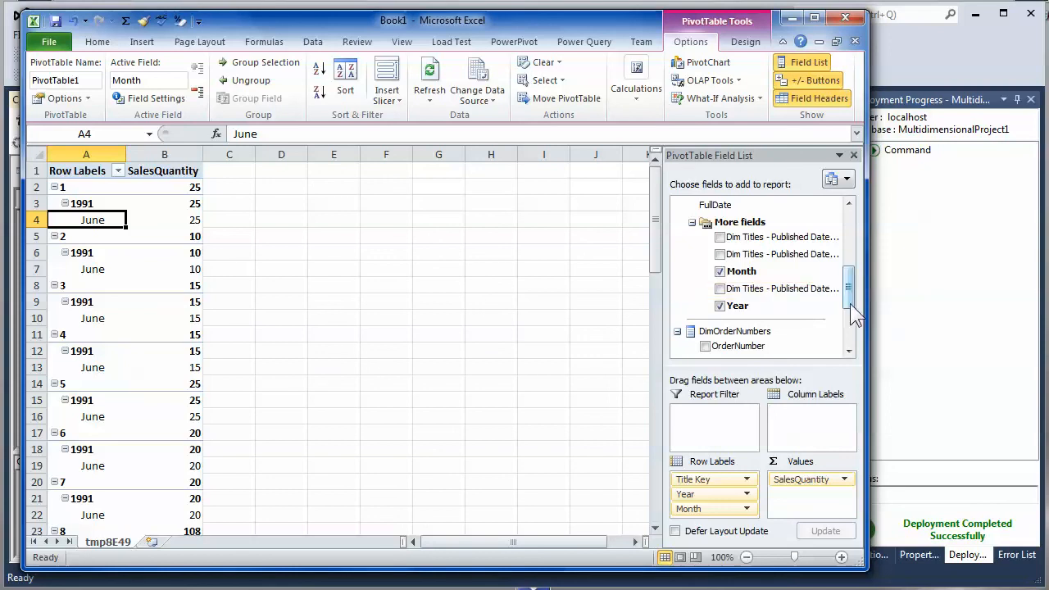
Step: Add Order Date.Year to the row labels below Month and enlarge the area section so all row fields fit
scroll(852, 319, "down", 2)
left_click_drag(852, 312, 848, 346)
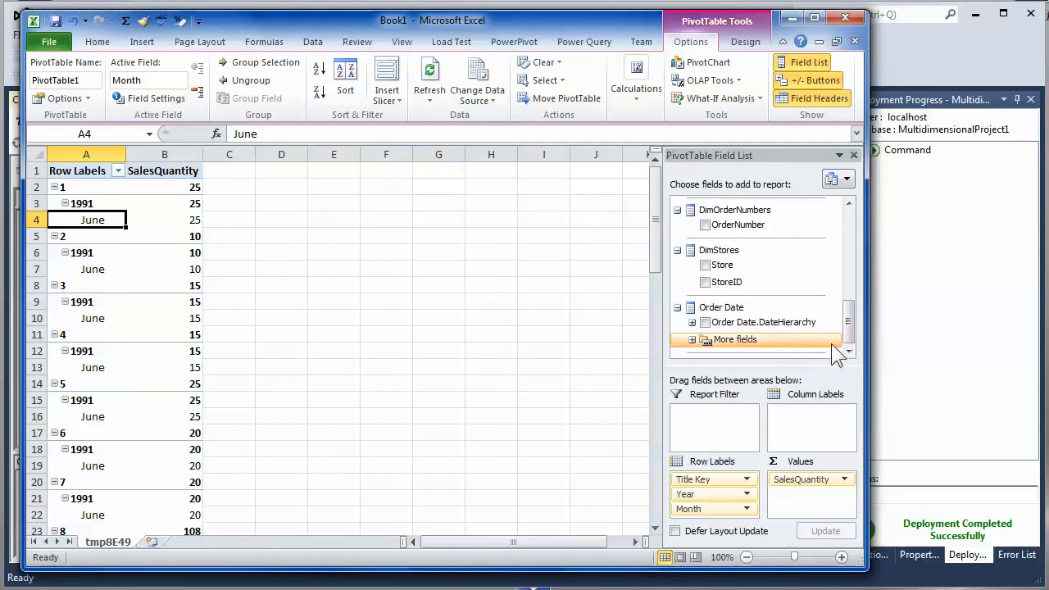
left_click(691, 322)
scroll(848, 326, "down", 2)
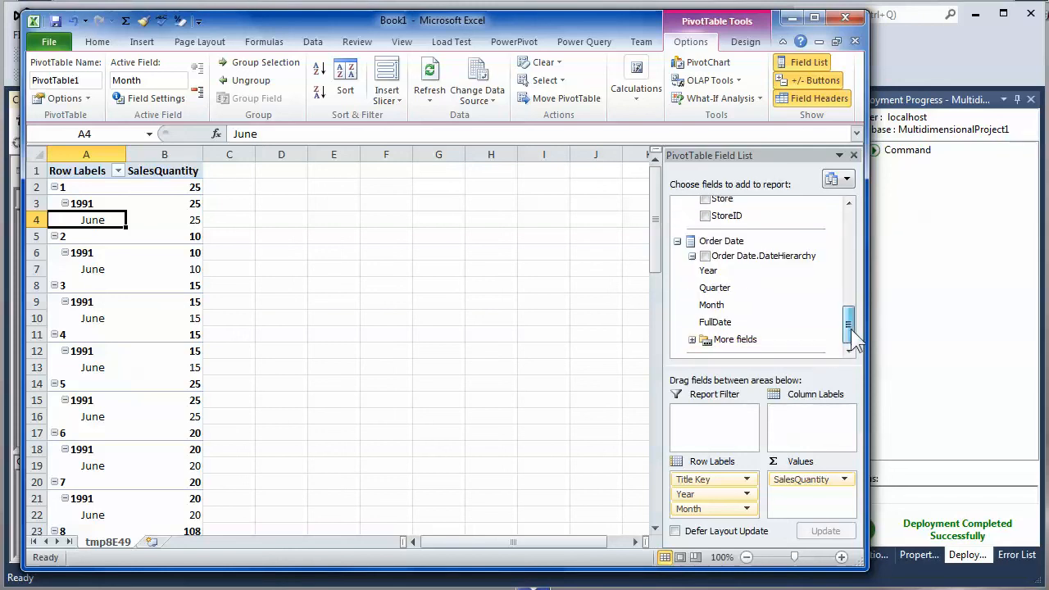
left_click(691, 339)
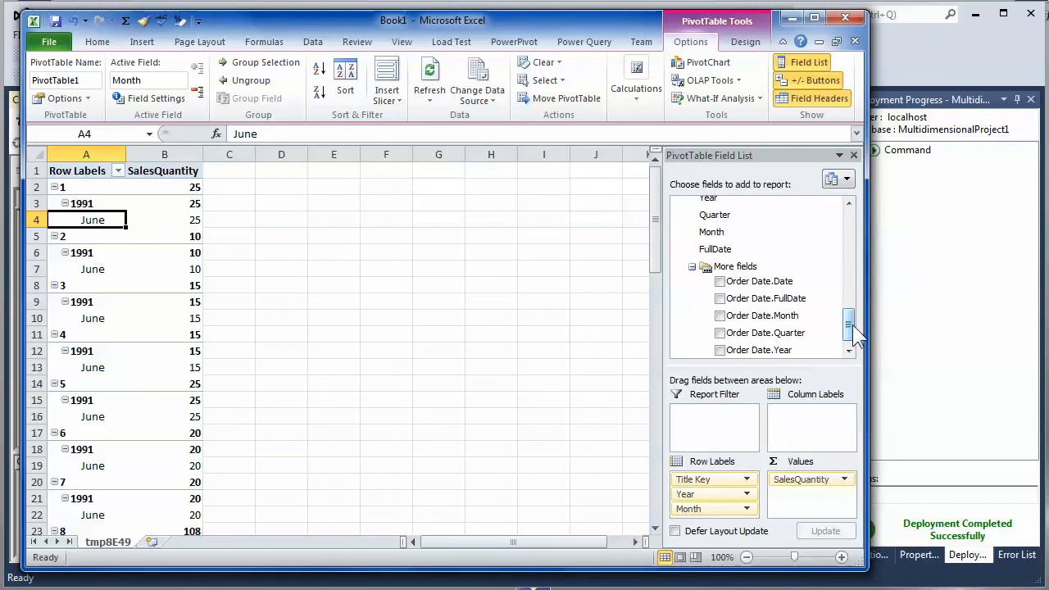
left_click_drag(852, 331, 852, 336)
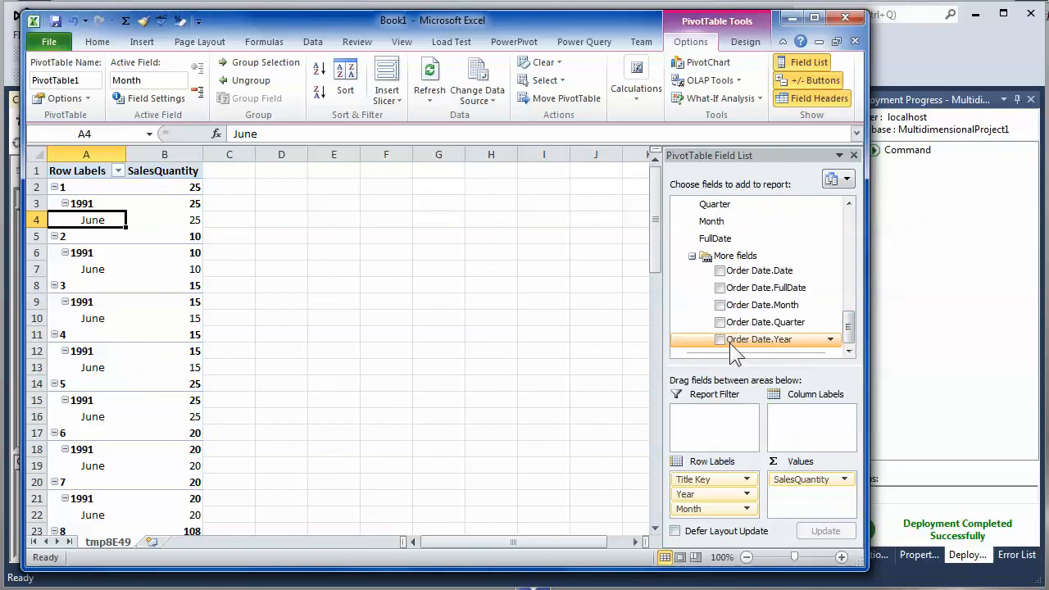
left_click_drag(730, 342, 713, 531)
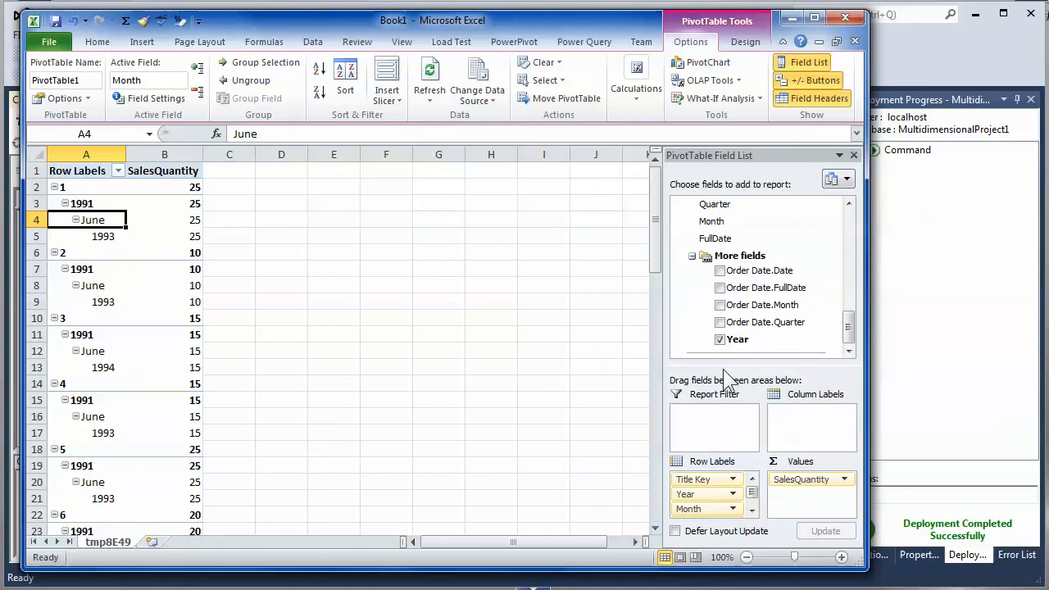
left_click_drag(722, 369, 716, 335)
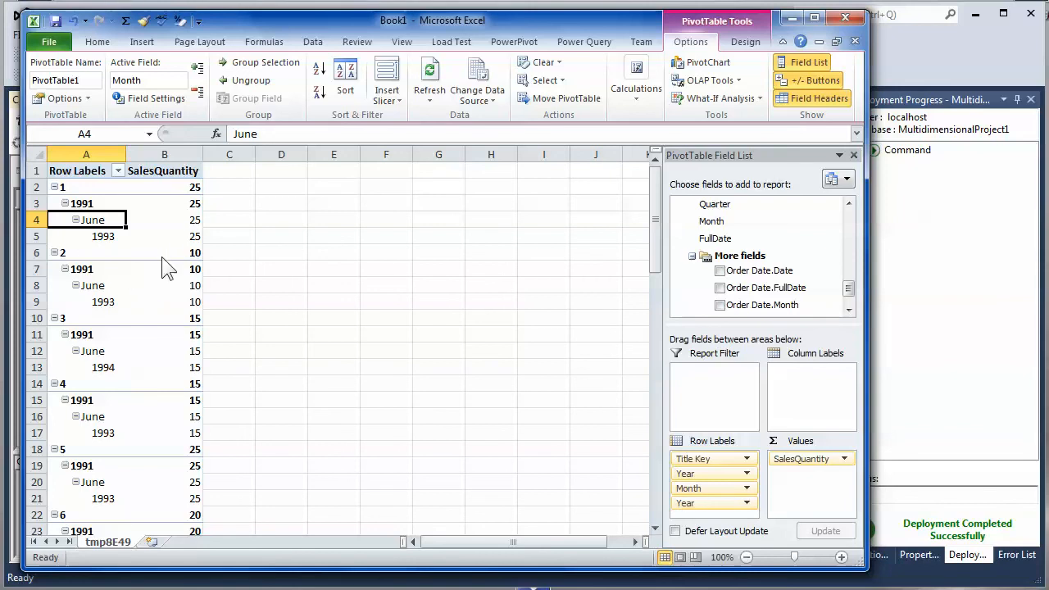
Step: Enable the Classic PivotTable layout in the PivotTable's display options
left_click(109, 236)
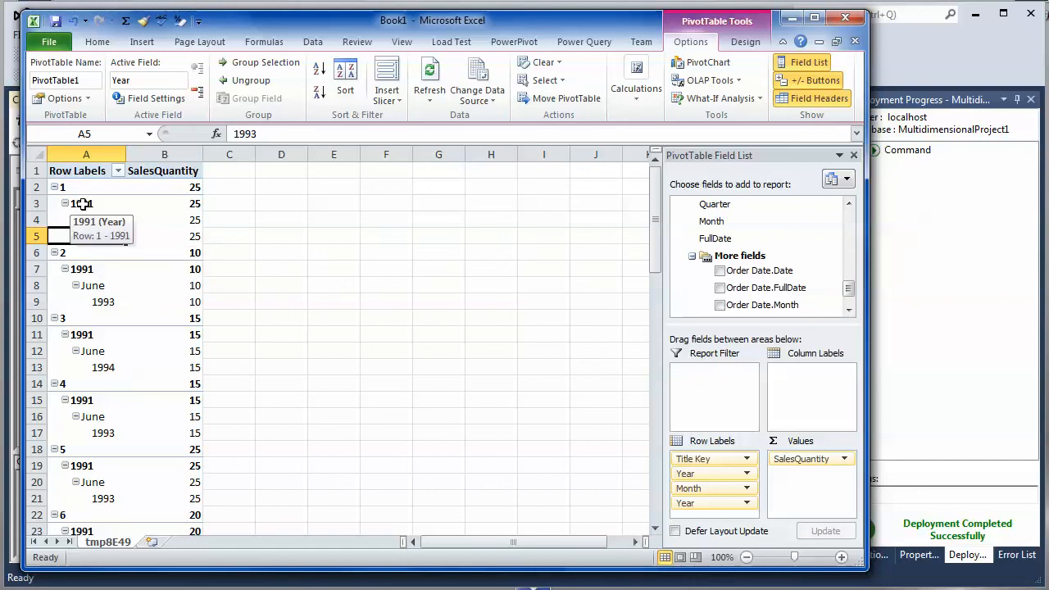
left_click(119, 170)
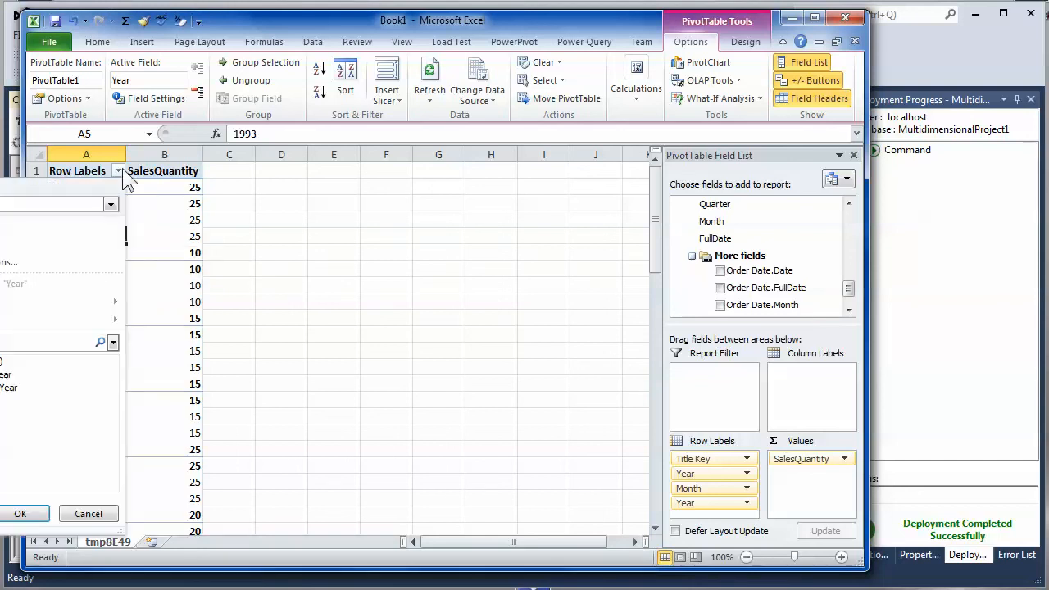
right_click(164, 207)
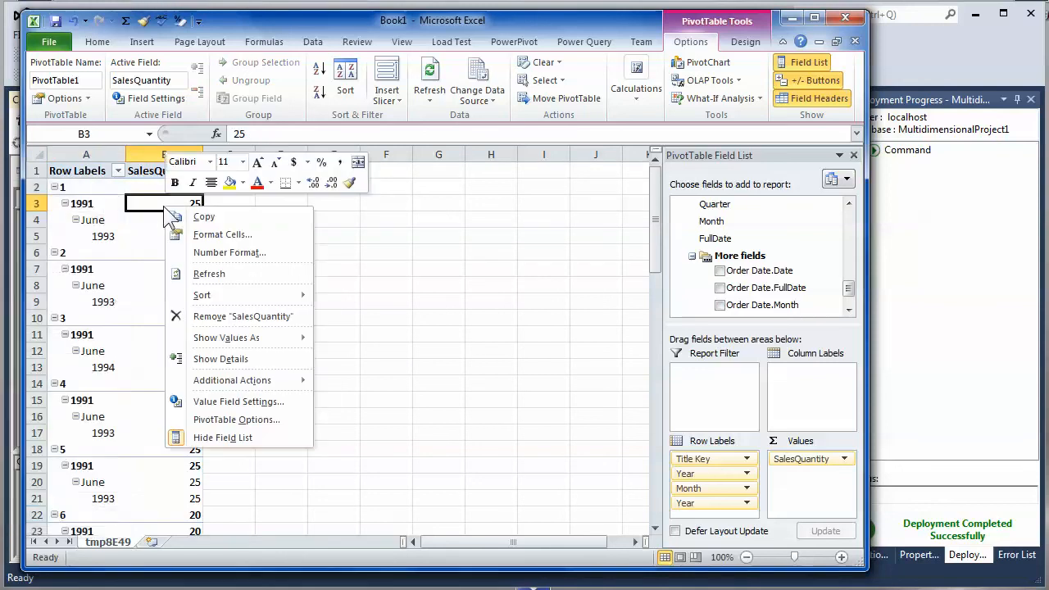
left_click(245, 419)
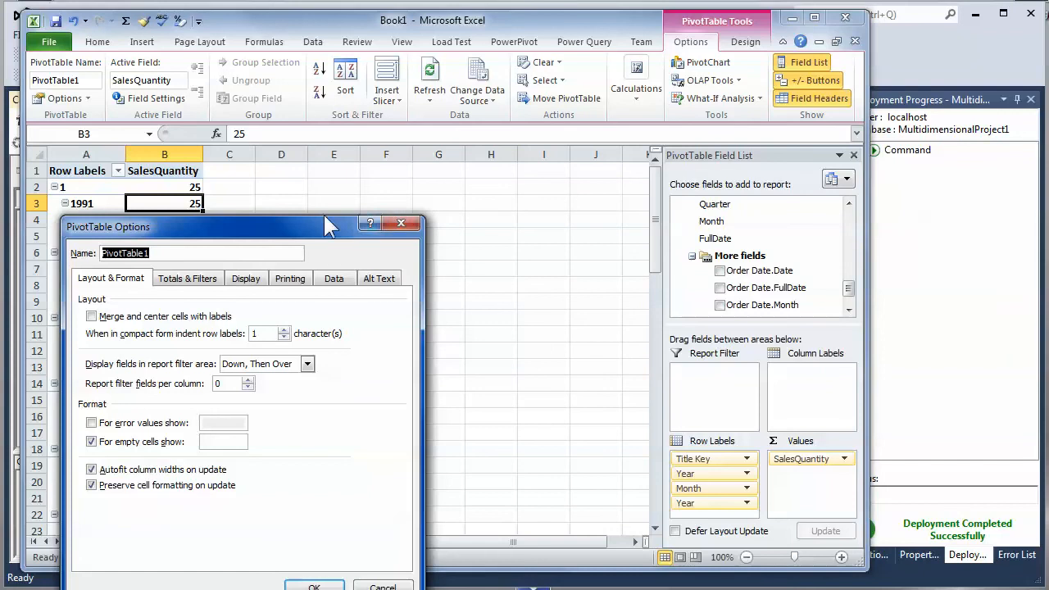
left_click_drag(330, 226, 494, 203)
left_click(412, 257)
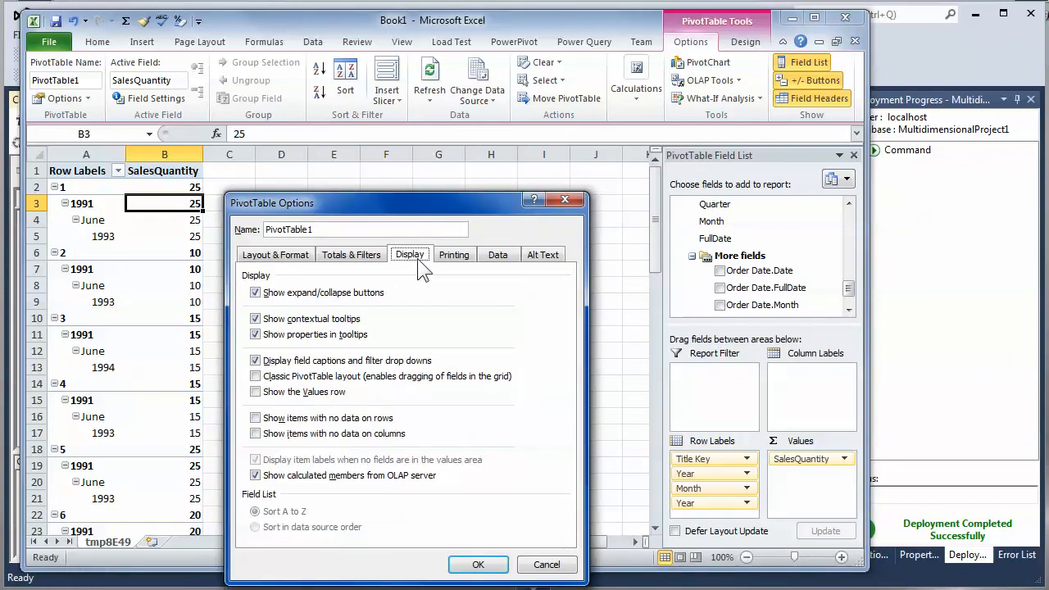
left_click(253, 375)
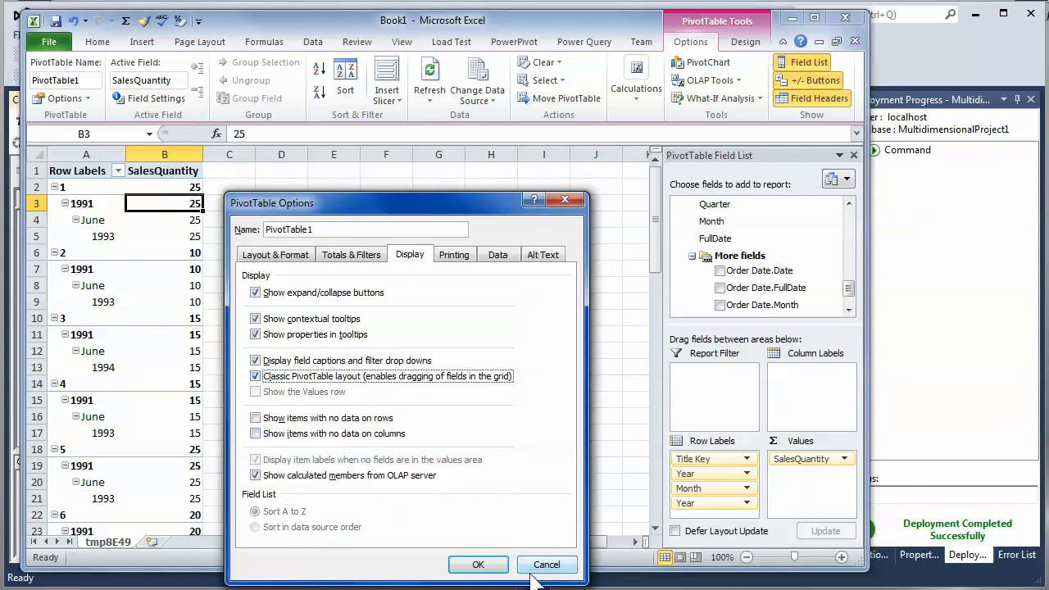
left_click(451, 564)
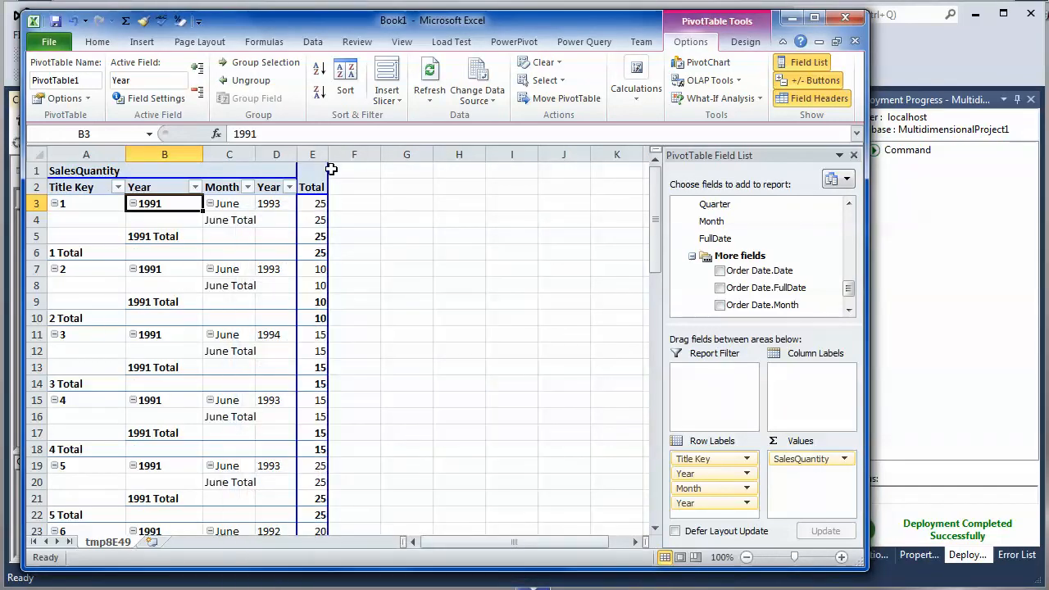
Step: Widen the Total column E and the order date Year column D
left_click_drag(328, 158, 428, 158)
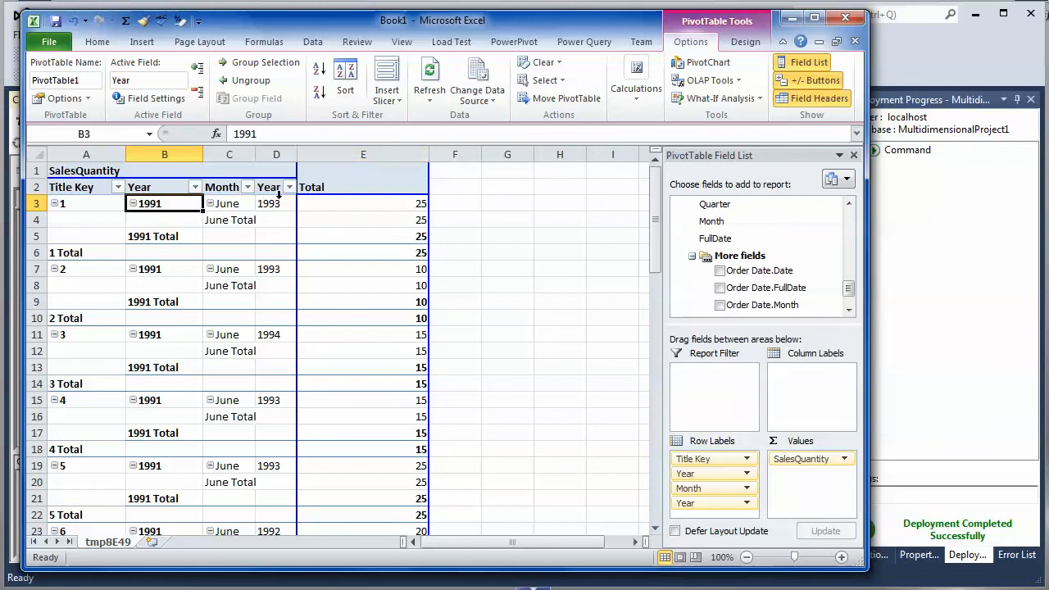
left_click(262, 235)
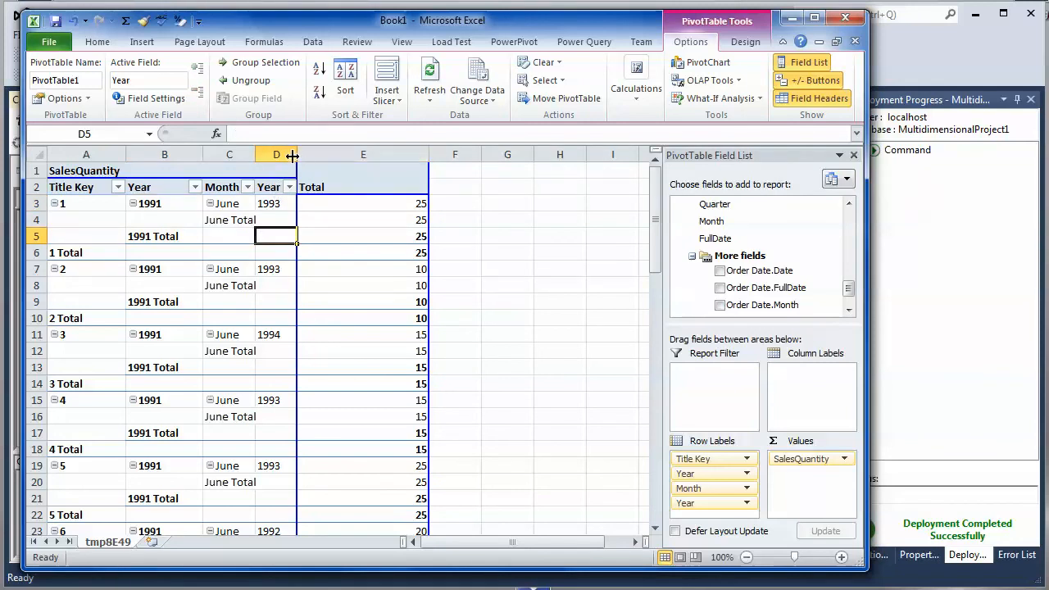
left_click_drag(297, 159, 362, 159)
left_click(268, 204)
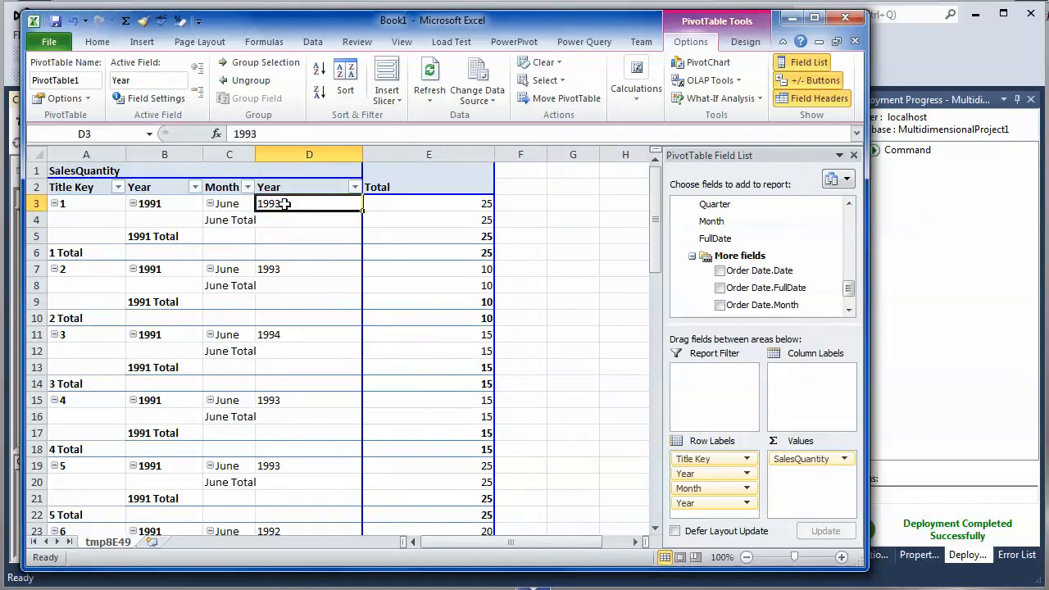
right_click(271, 202)
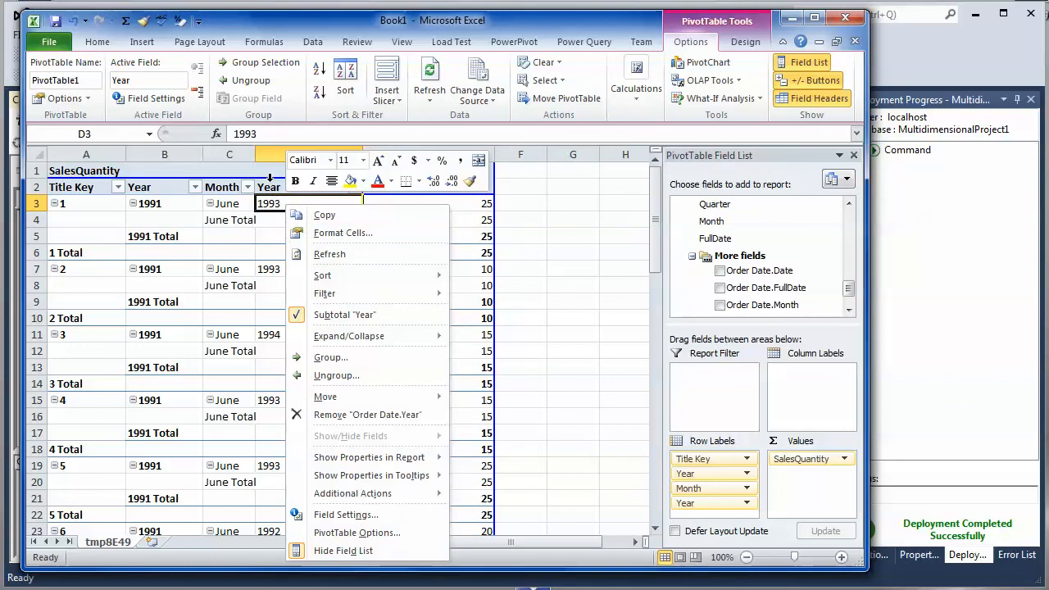
key("Escape")
Step: Rename the order date Year header in cell D2 to Order Year
left_click(286, 189)
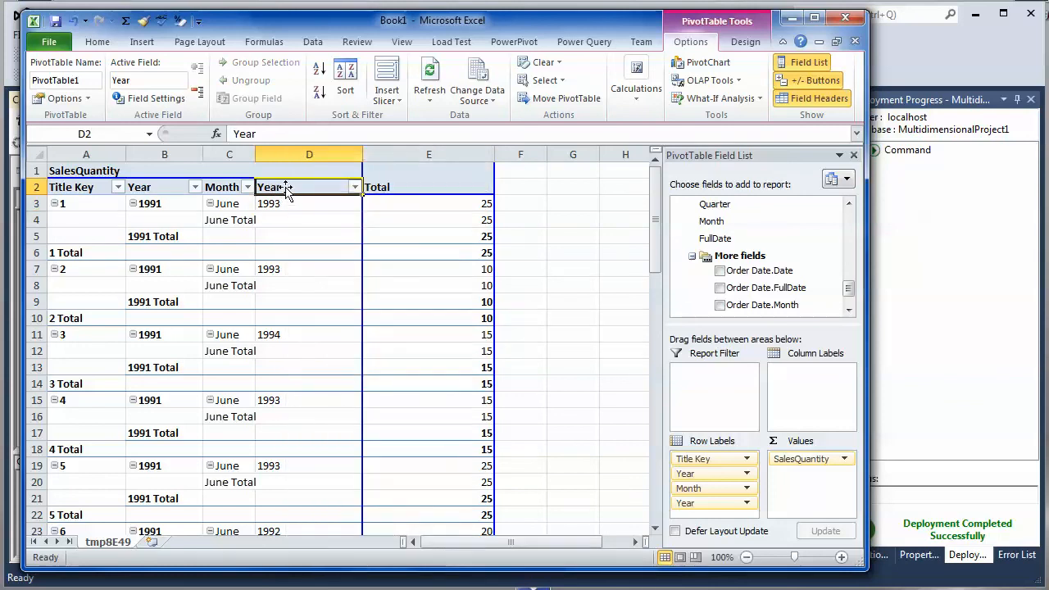
left_click(238, 134)
left_click(237, 134)
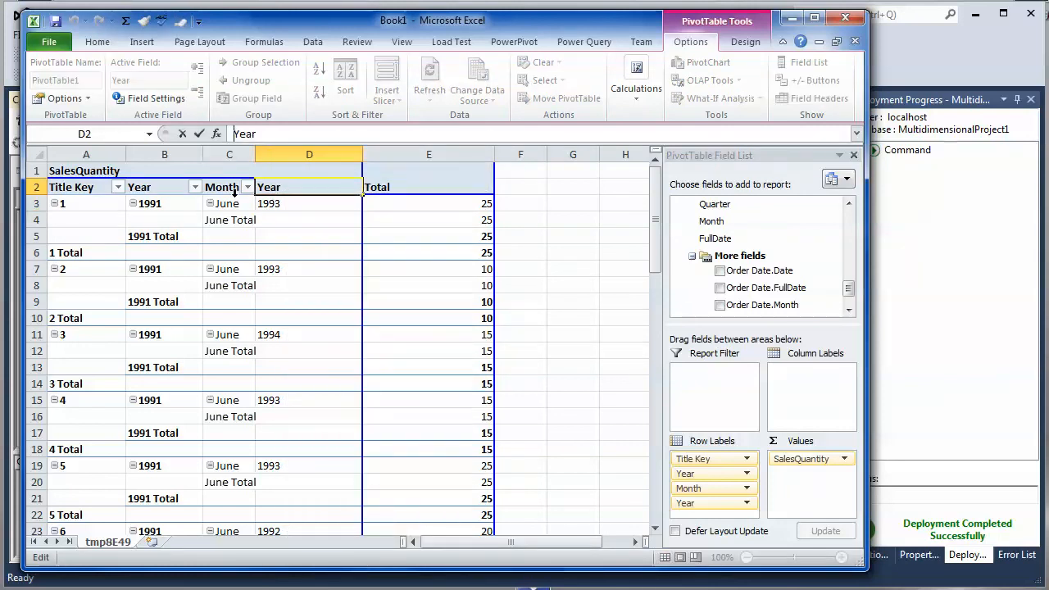
type("Order")
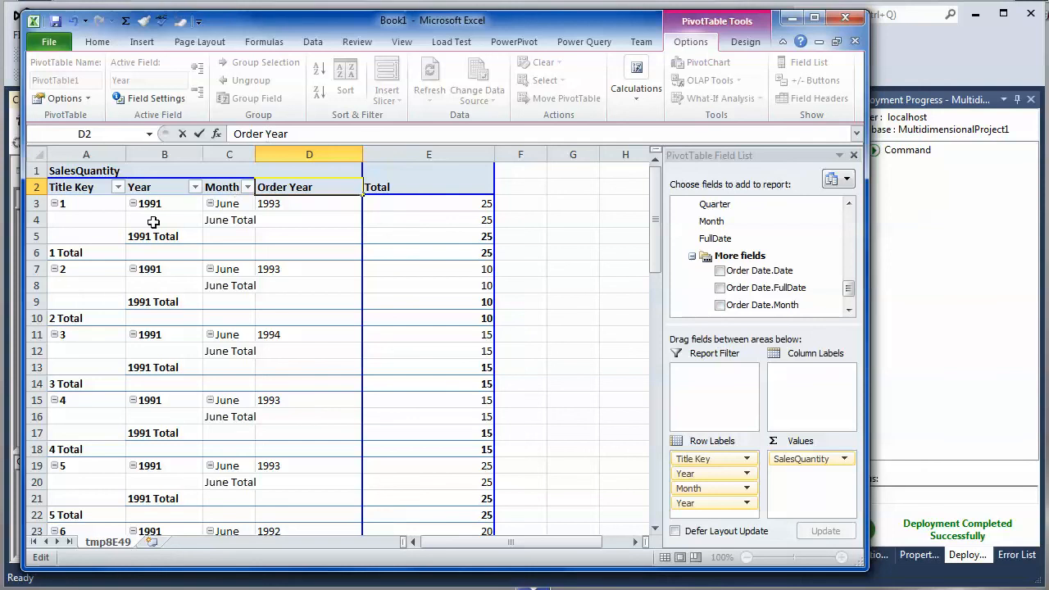
Step: Rename the published date Year header in cell B2 to Published Year and widen columns B and C
left_click(152, 188)
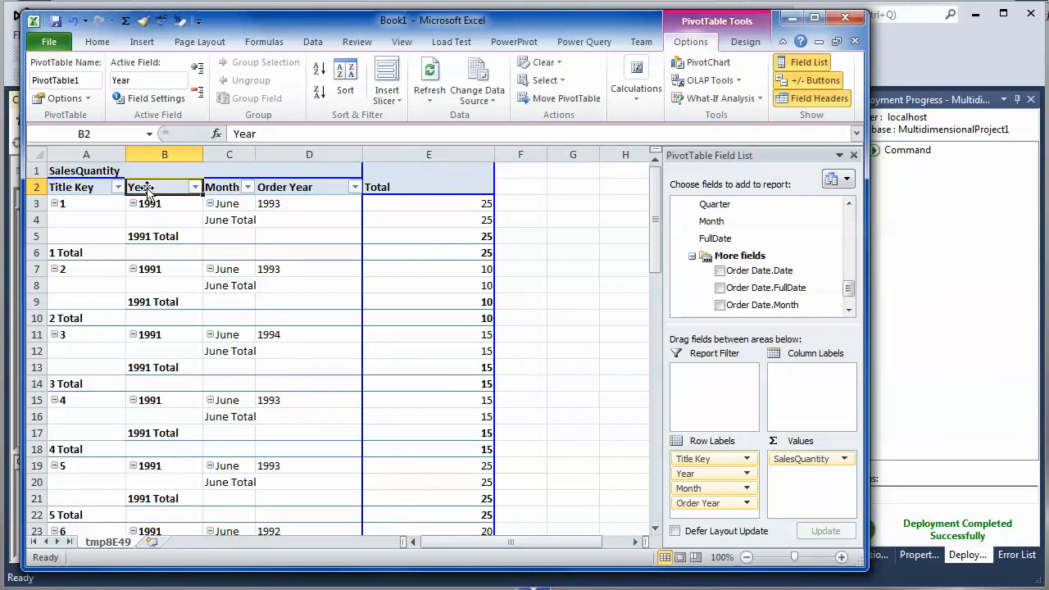
left_click(227, 135)
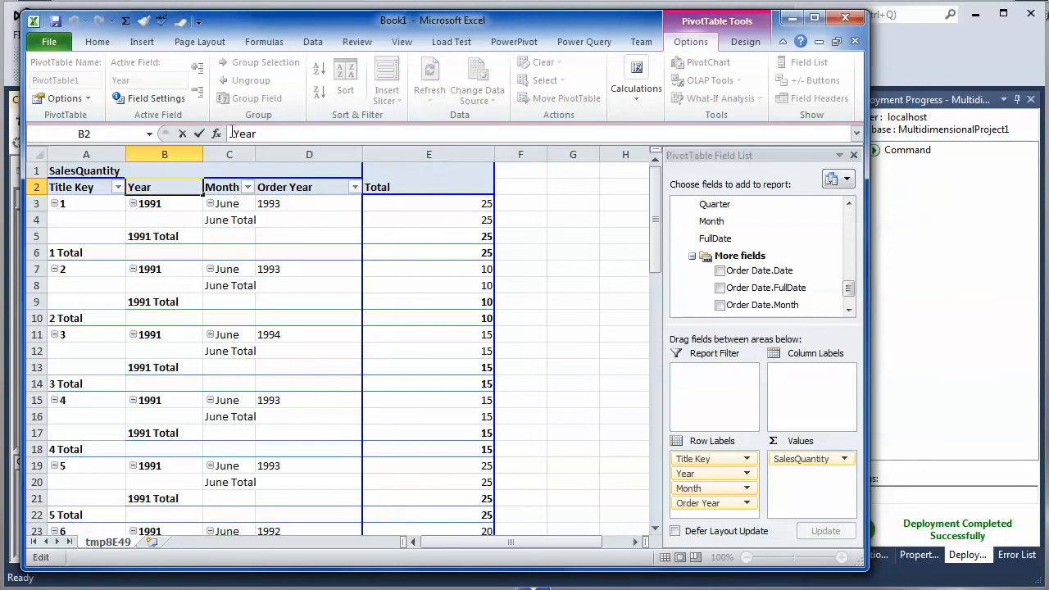
type("Published")
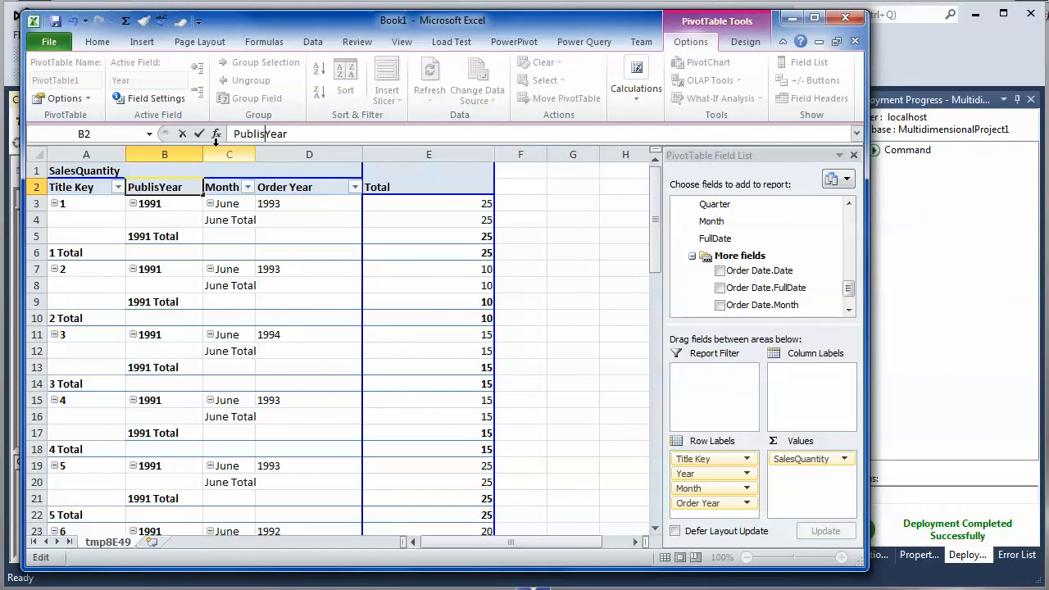
left_click(259, 221)
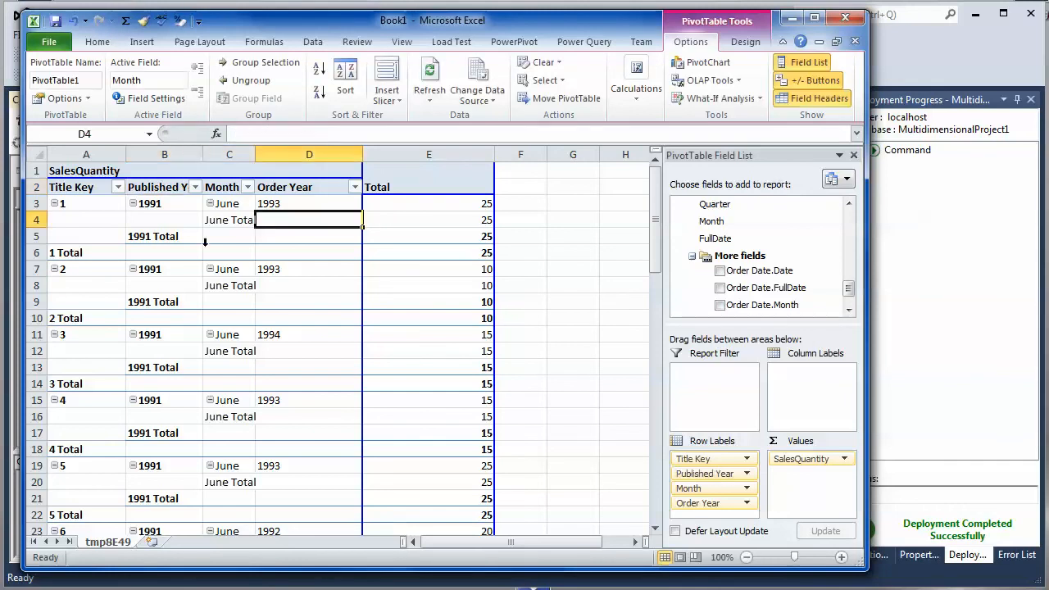
left_click_drag(203, 154, 303, 154)
left_click(249, 189)
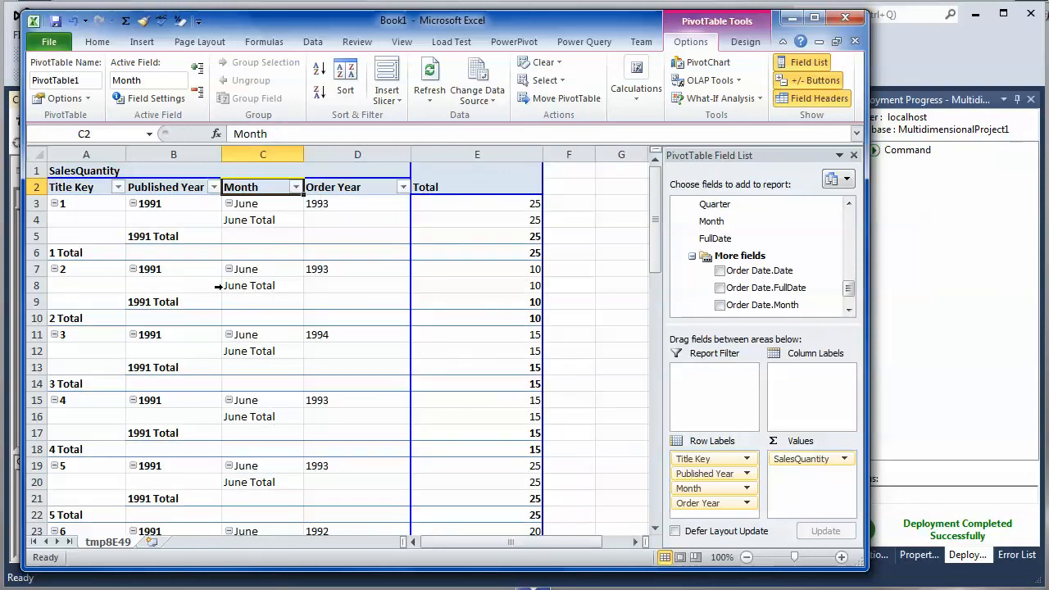
Step: Turn off the Classic PivotTable layout in the PivotTable's display options
right_click(311, 255)
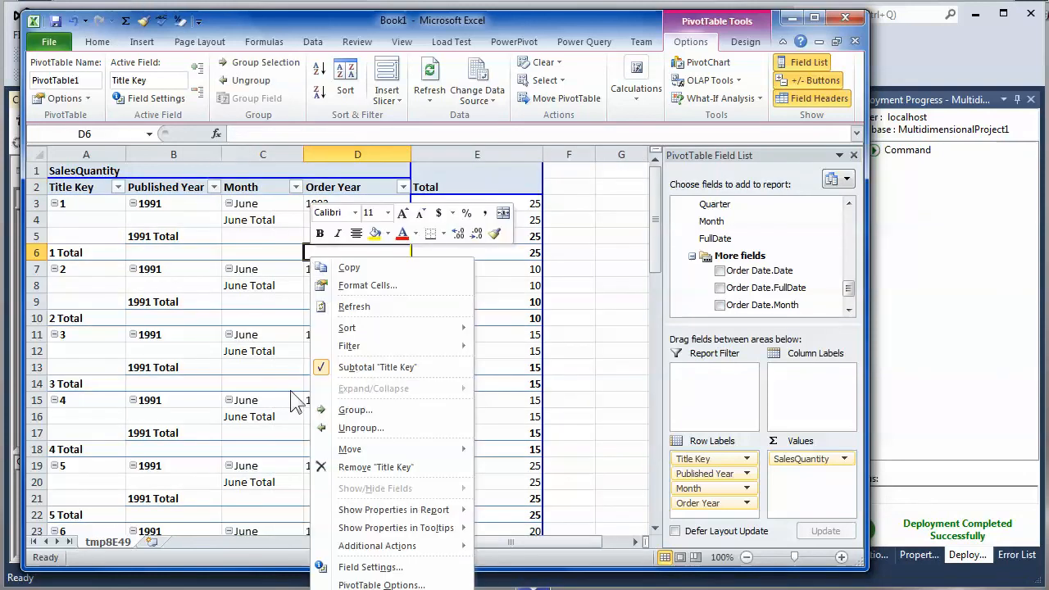
left_click(213, 227)
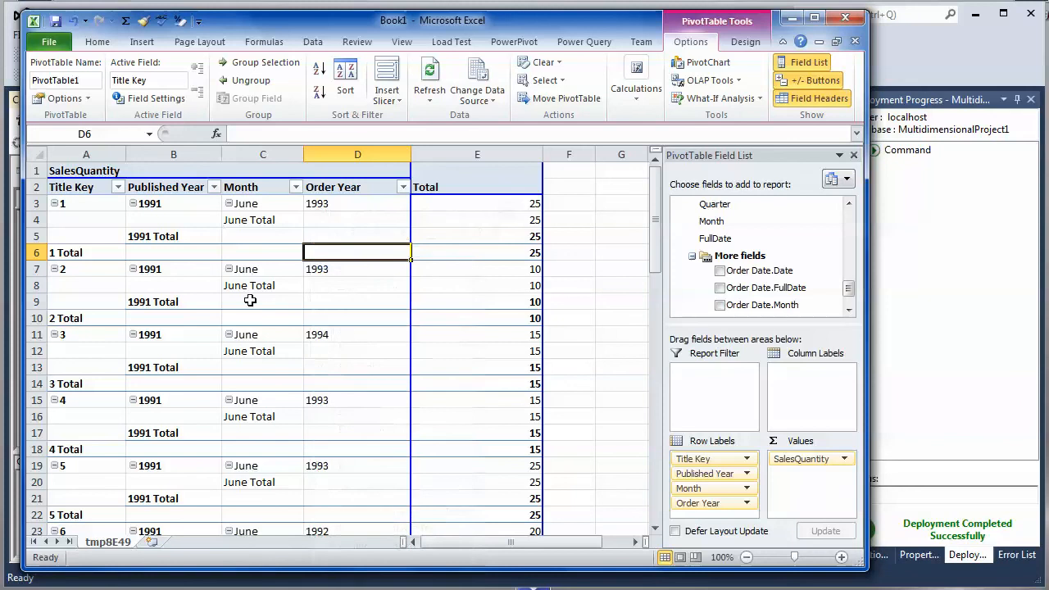
right_click(368, 223)
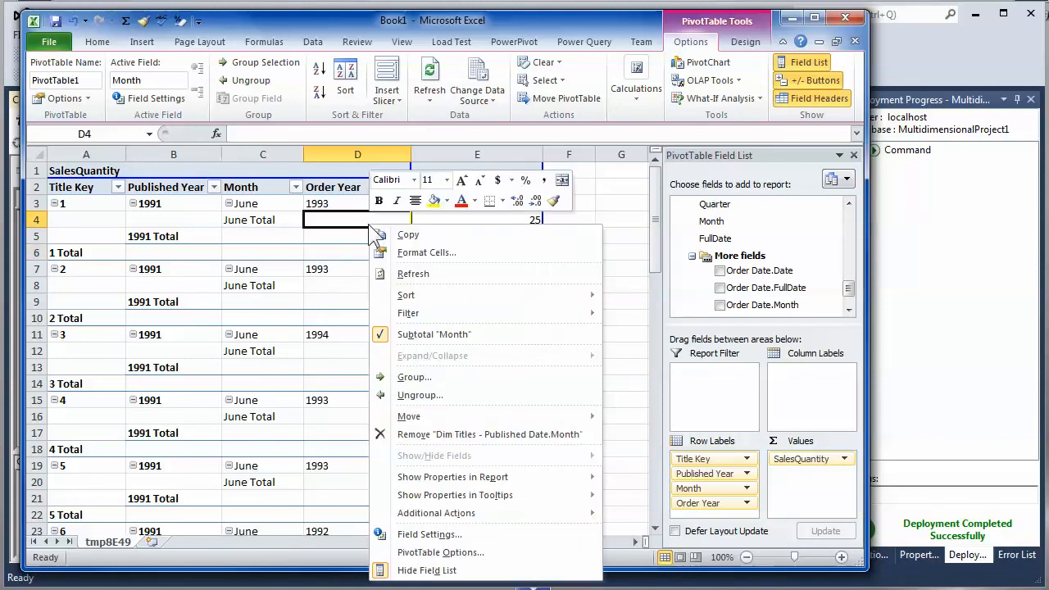
left_click(440, 552)
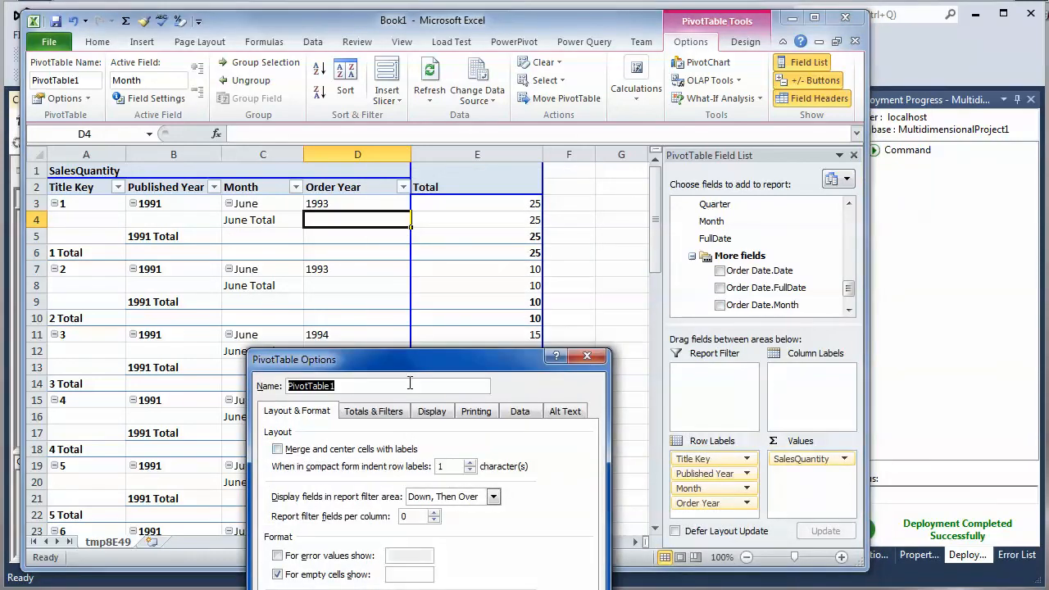
left_click_drag(410, 361, 423, 194)
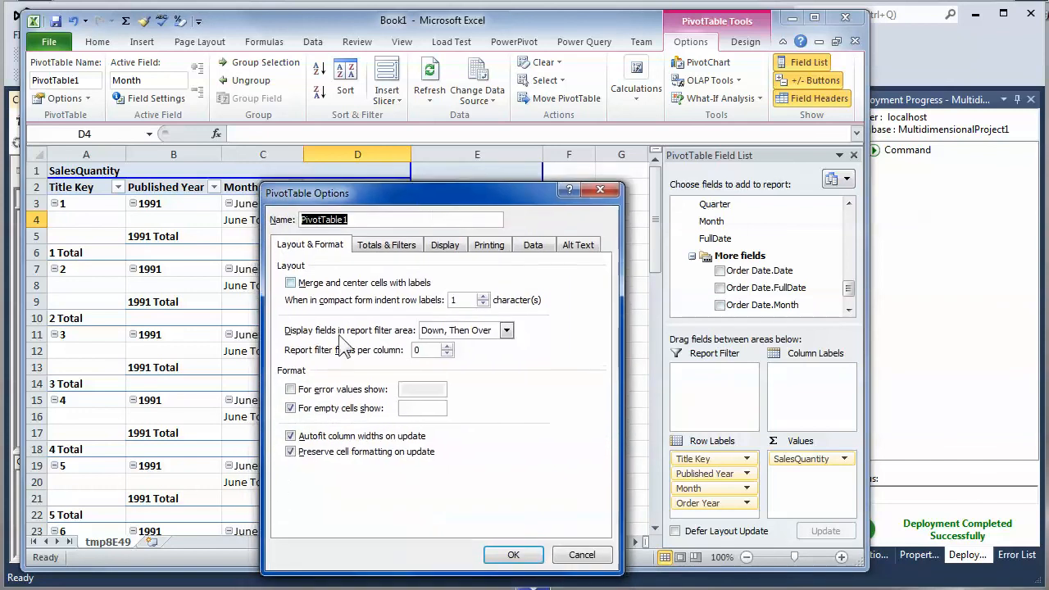
left_click(446, 245)
left_click(301, 368)
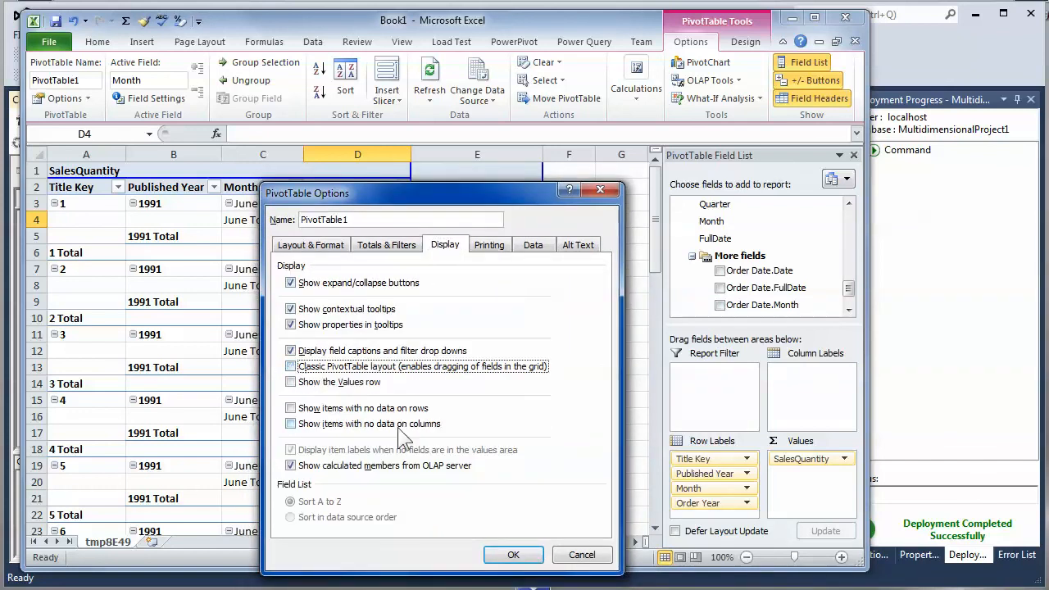
left_click(508, 555)
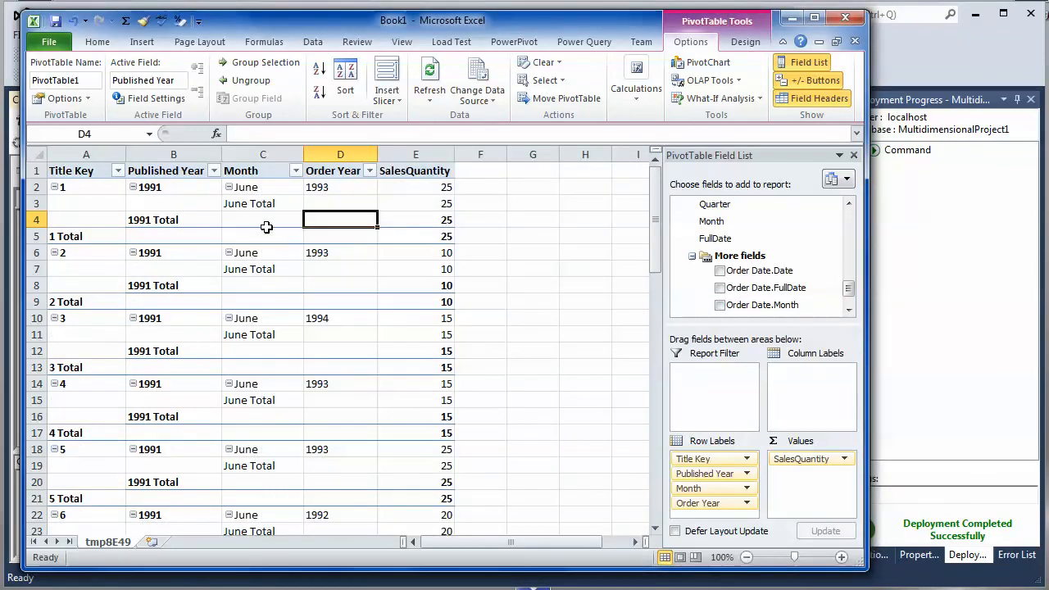
Step: Widen column C and rename its Month header in cell C1 to Published Month
left_click_drag(302, 154, 329, 154)
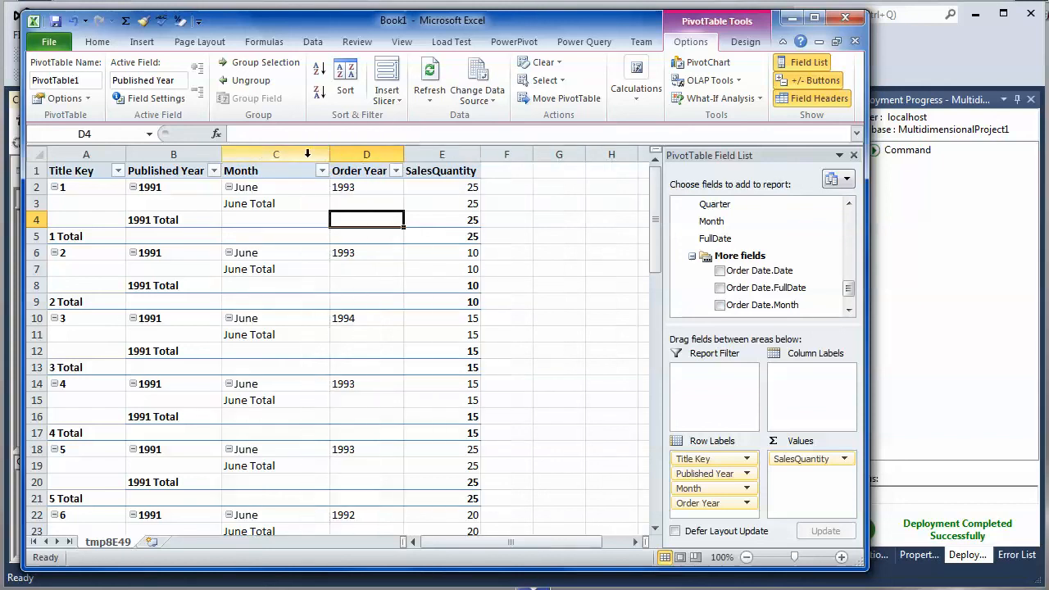
left_click(270, 171)
left_click(233, 134)
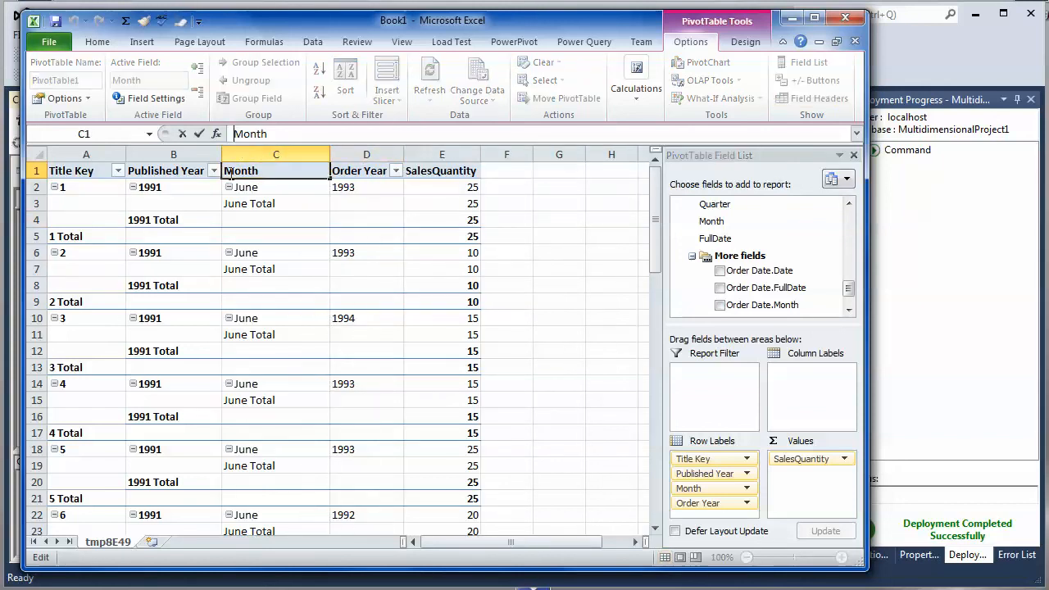
type("P")
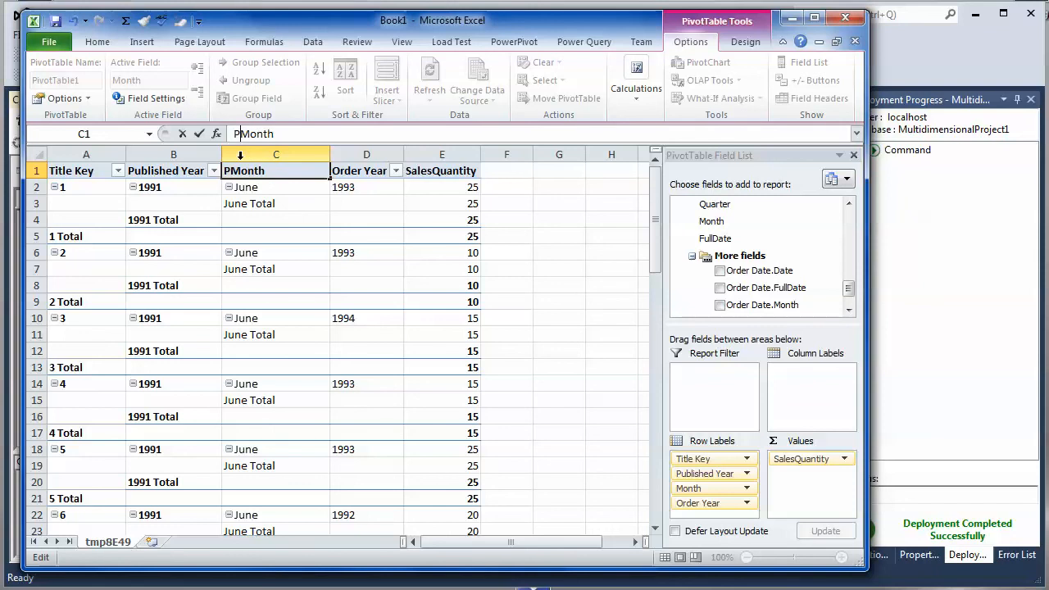
type("ublished")
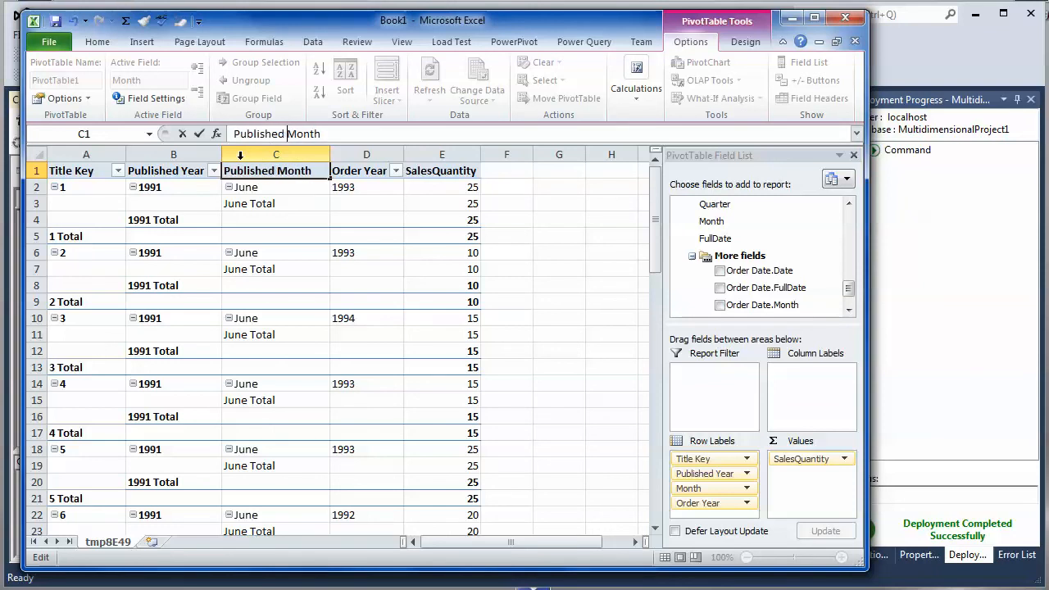
left_click(256, 255)
Step: Close the Book1 workbook without saving the changes and return to Visual Studio
left_click(457, 190)
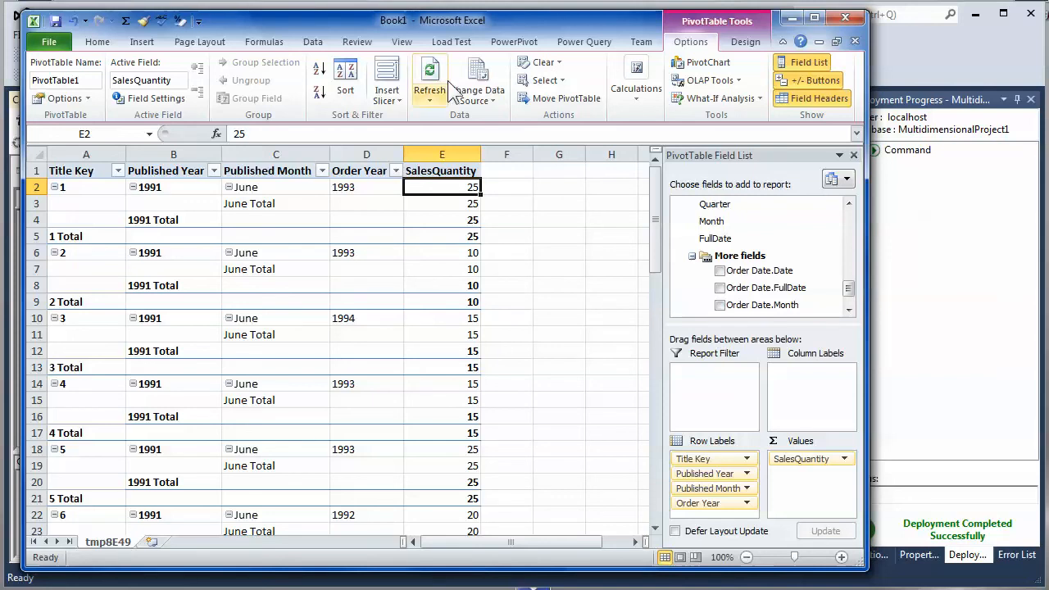
left_click(844, 17)
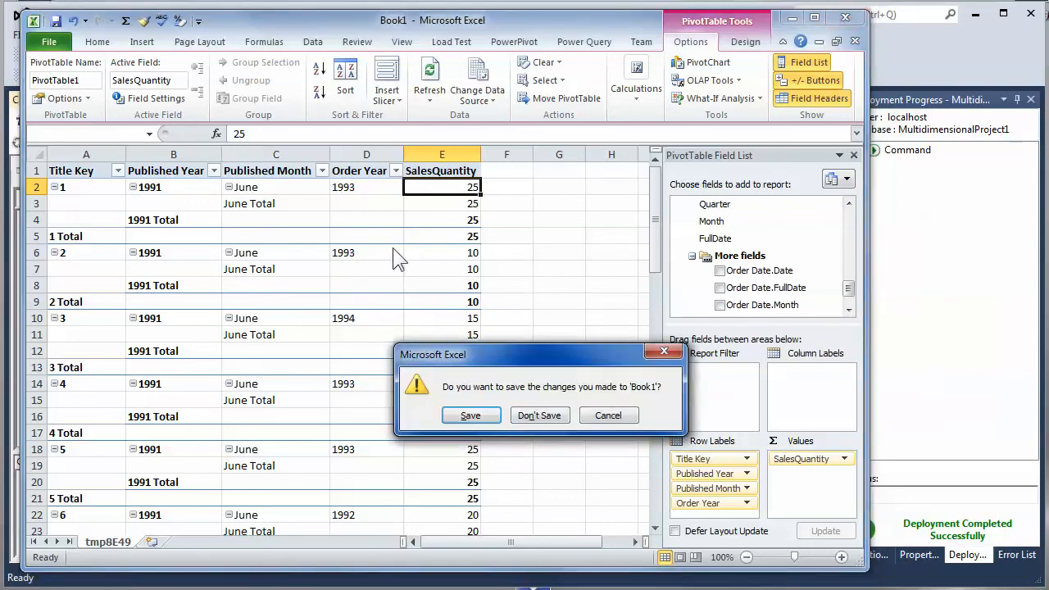
left_click(542, 415)
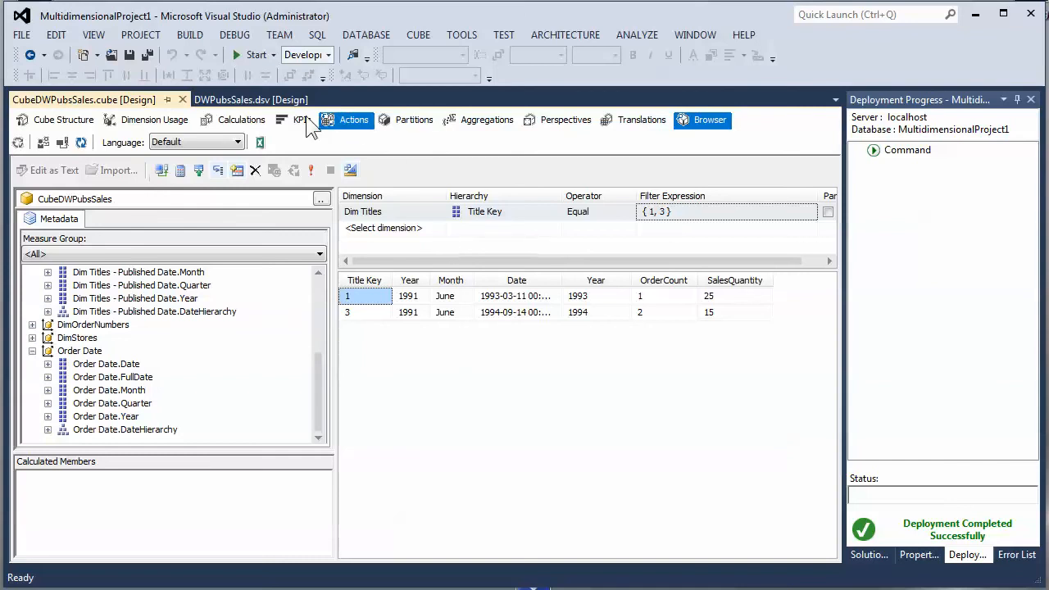
Step: Widen the docked Deployment Progress pane beside the CubeDWPubsSales cube designer and show the Solution Explorer in it
left_click(247, 100)
left_click(111, 99)
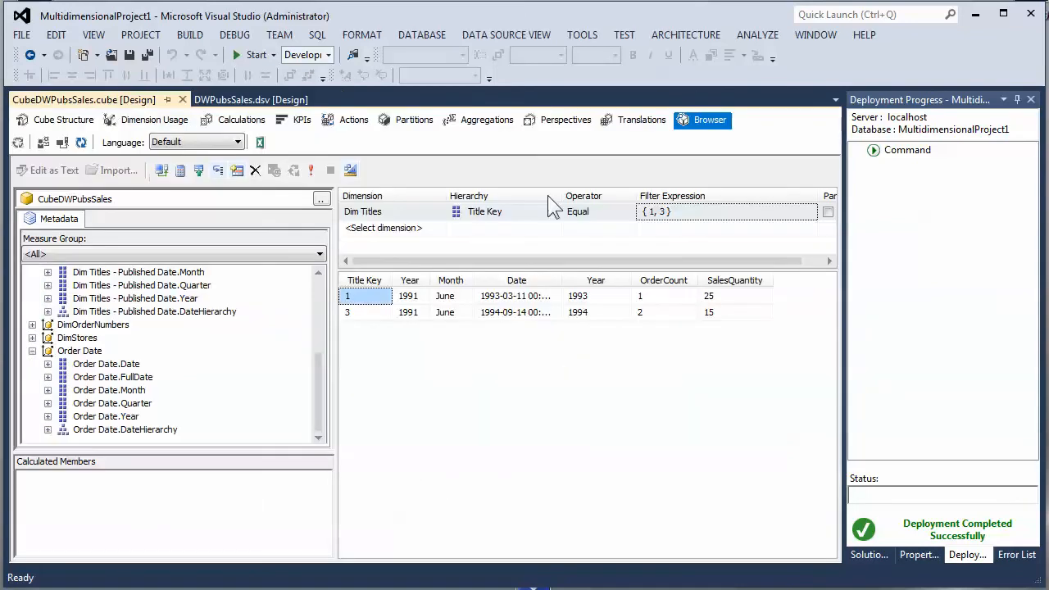
left_click_drag(843, 271, 626, 238)
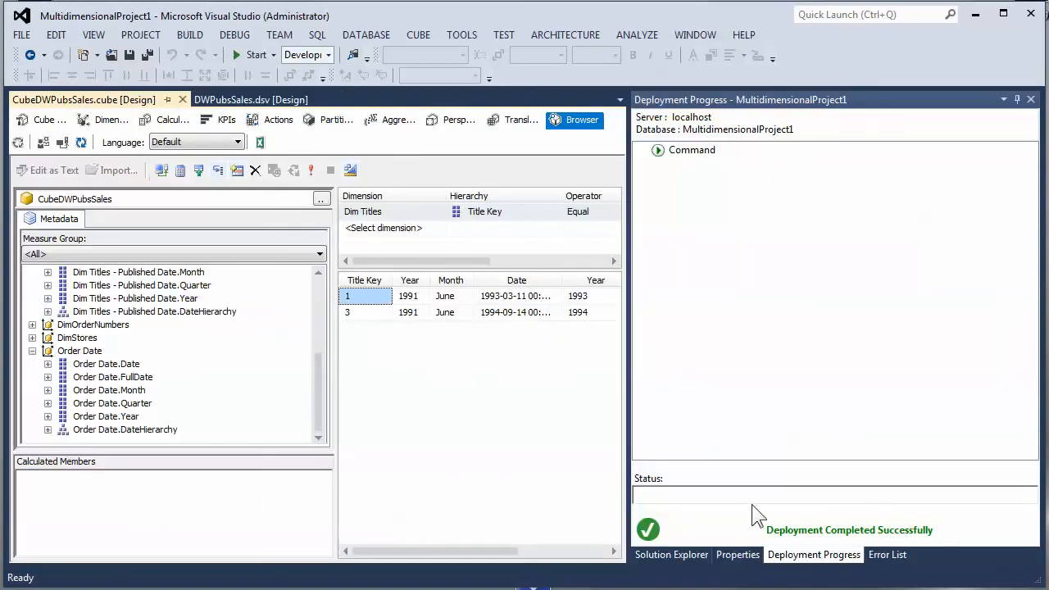
left_click(672, 554)
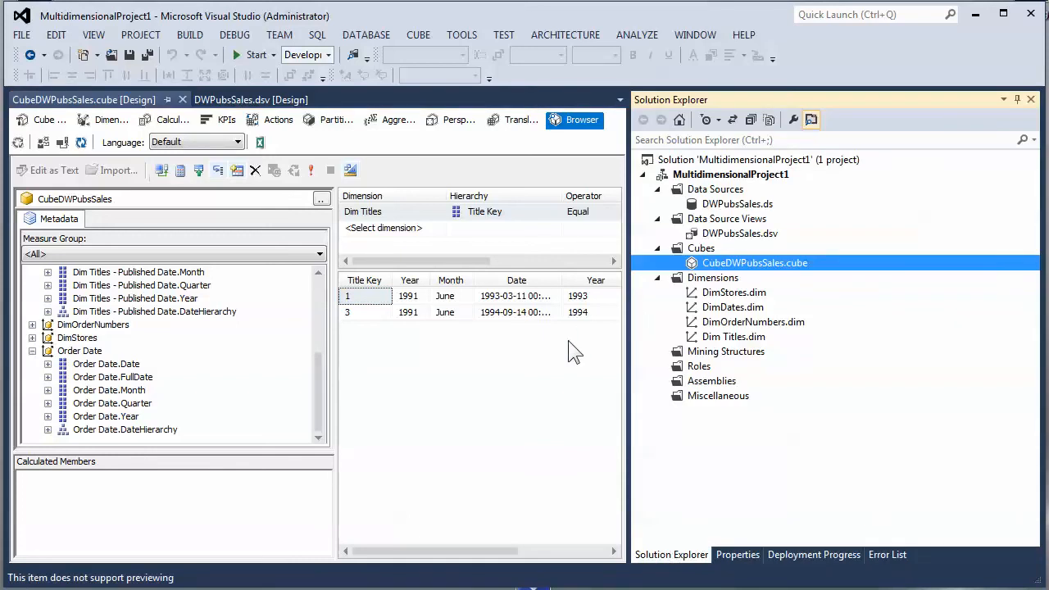
Step: Examine the DimAuthors and DimTitles tables in the DWPubsSales.dsv diagram alongside the project's Dim Titles.dim dimension
left_click(243, 101)
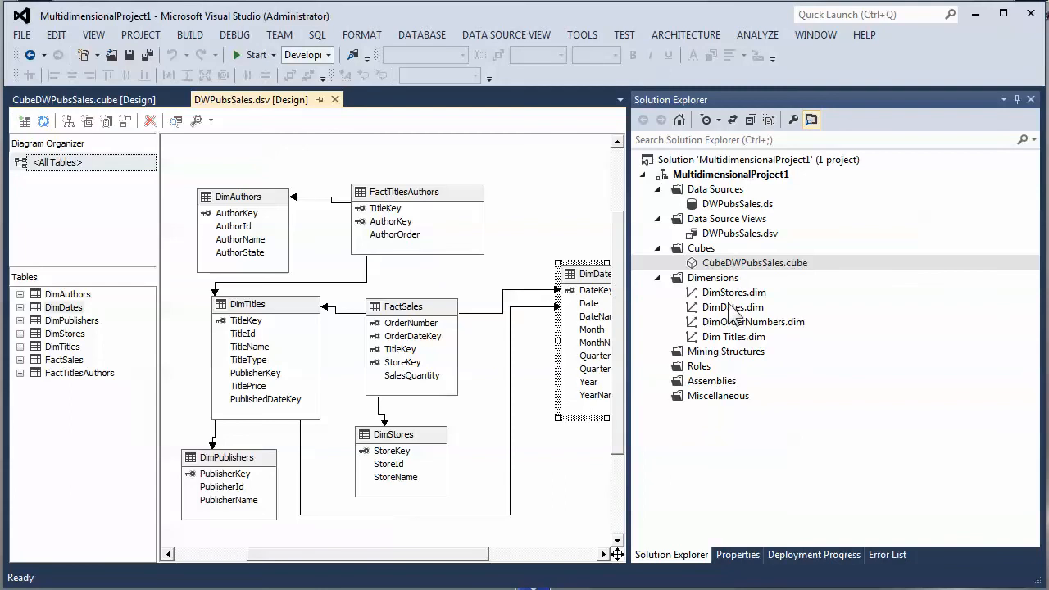
left_click(729, 339)
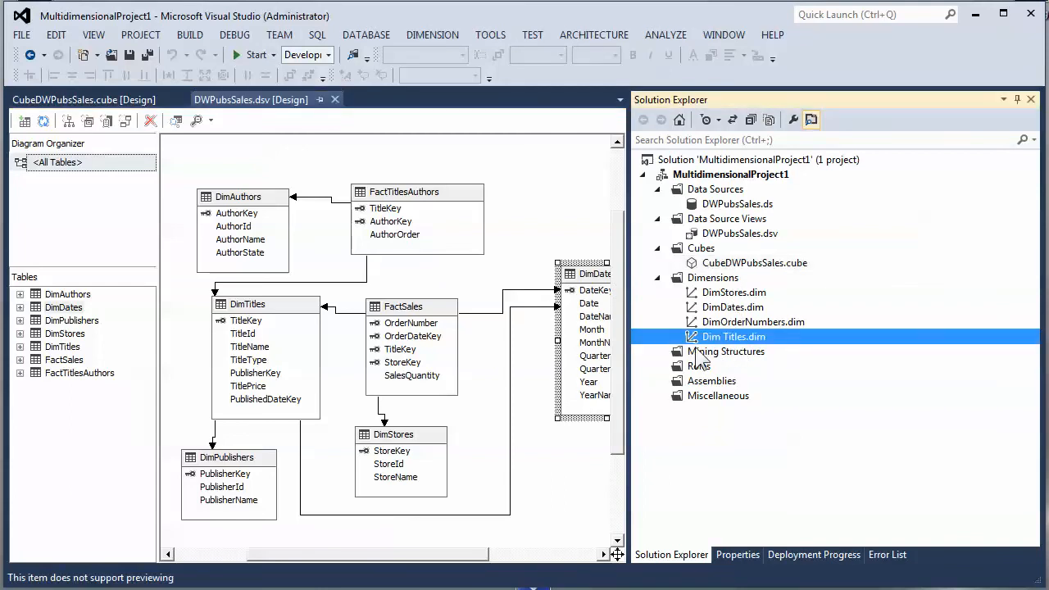
left_click(256, 203)
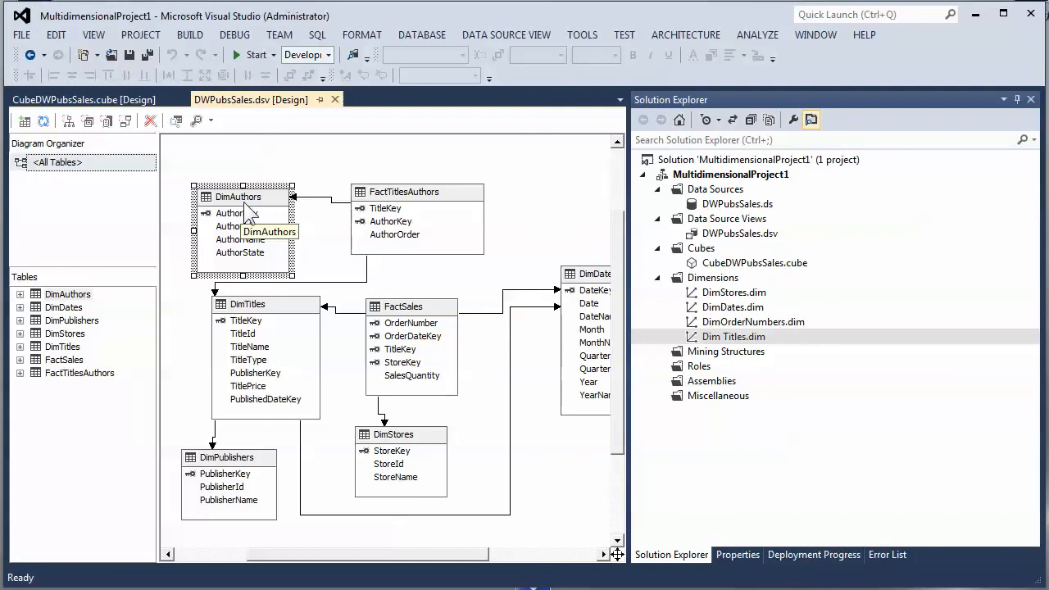
left_click(275, 321)
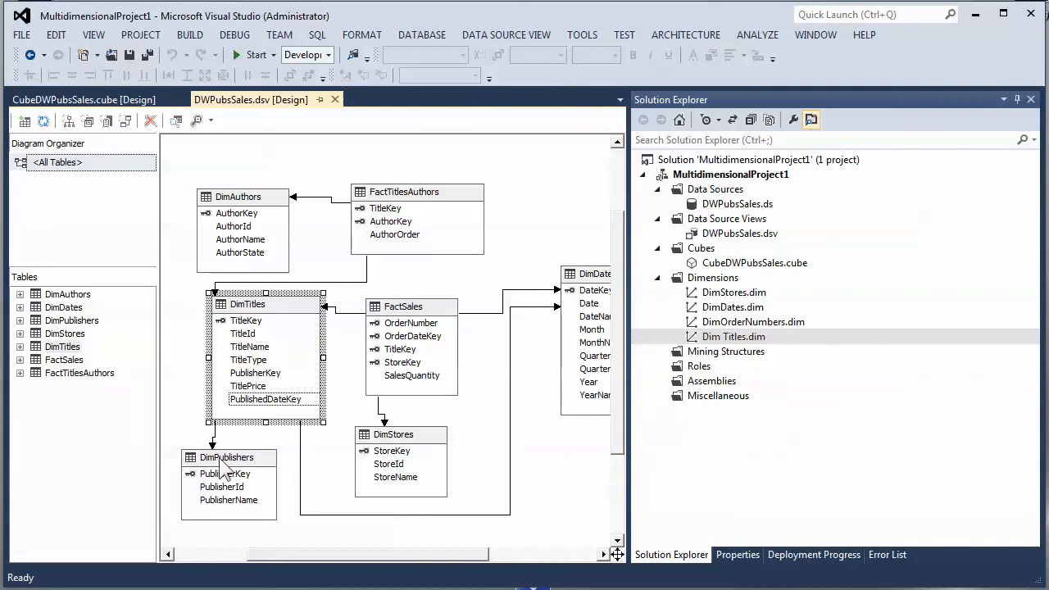